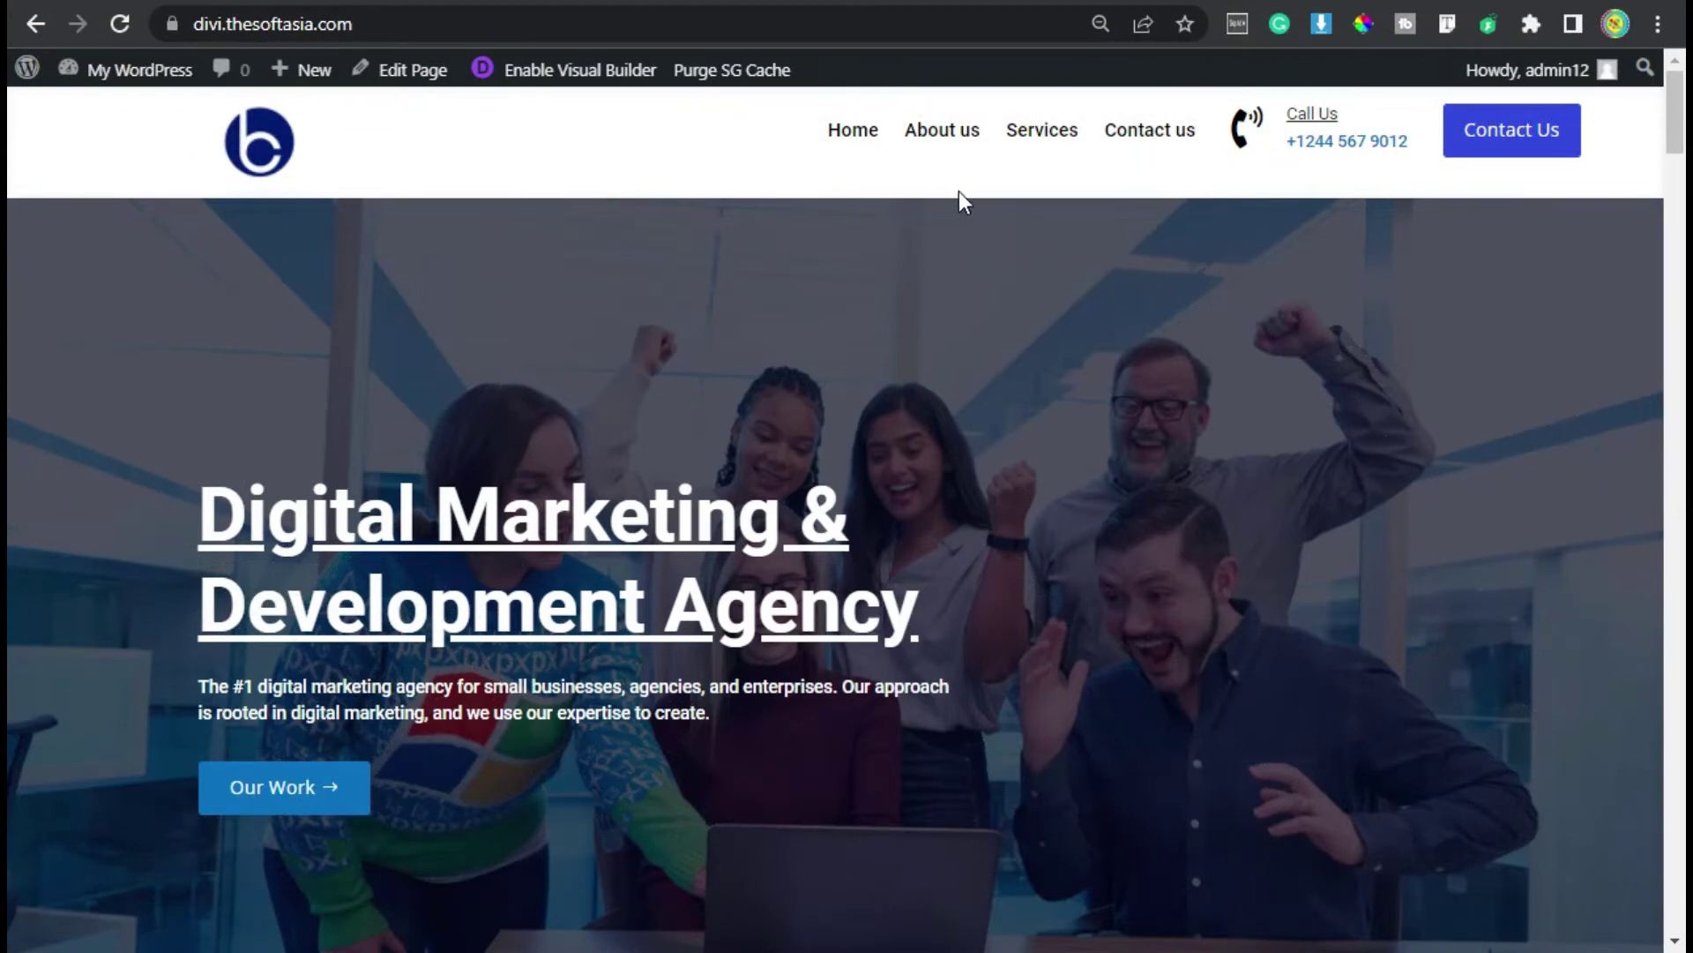
Step: Test the Home, Services, Contact us and About us menu links, which only lead to #
left_click(850, 135)
left_click(1032, 137)
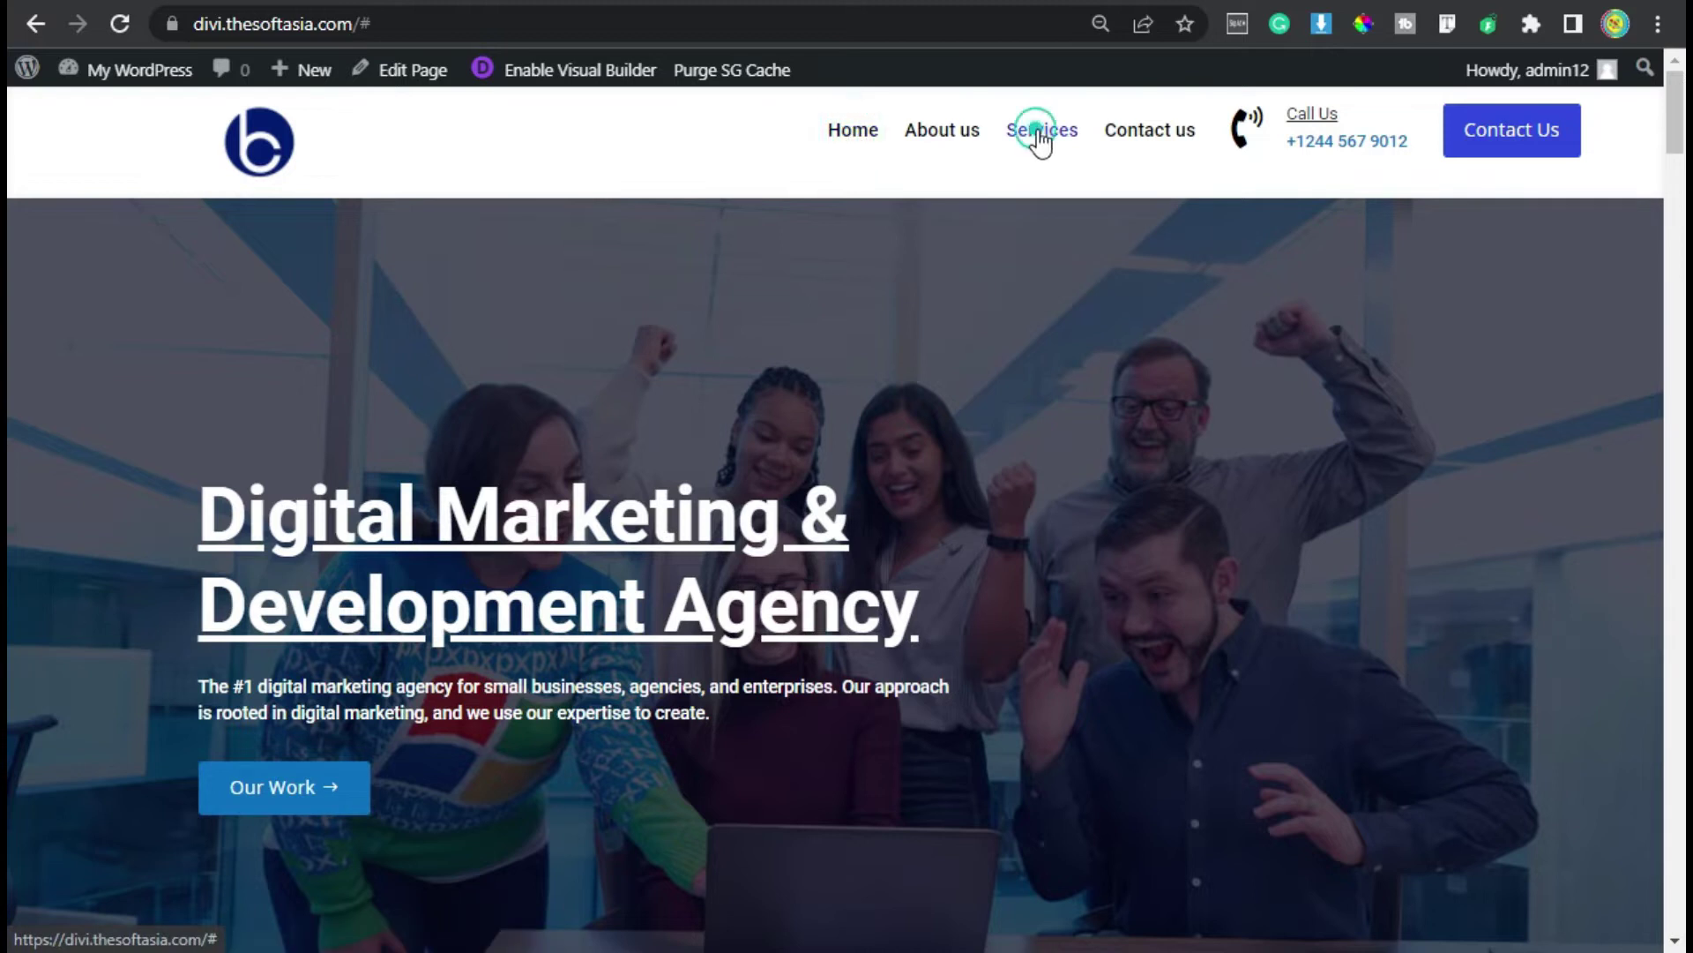
left_click(1145, 138)
left_click(928, 134)
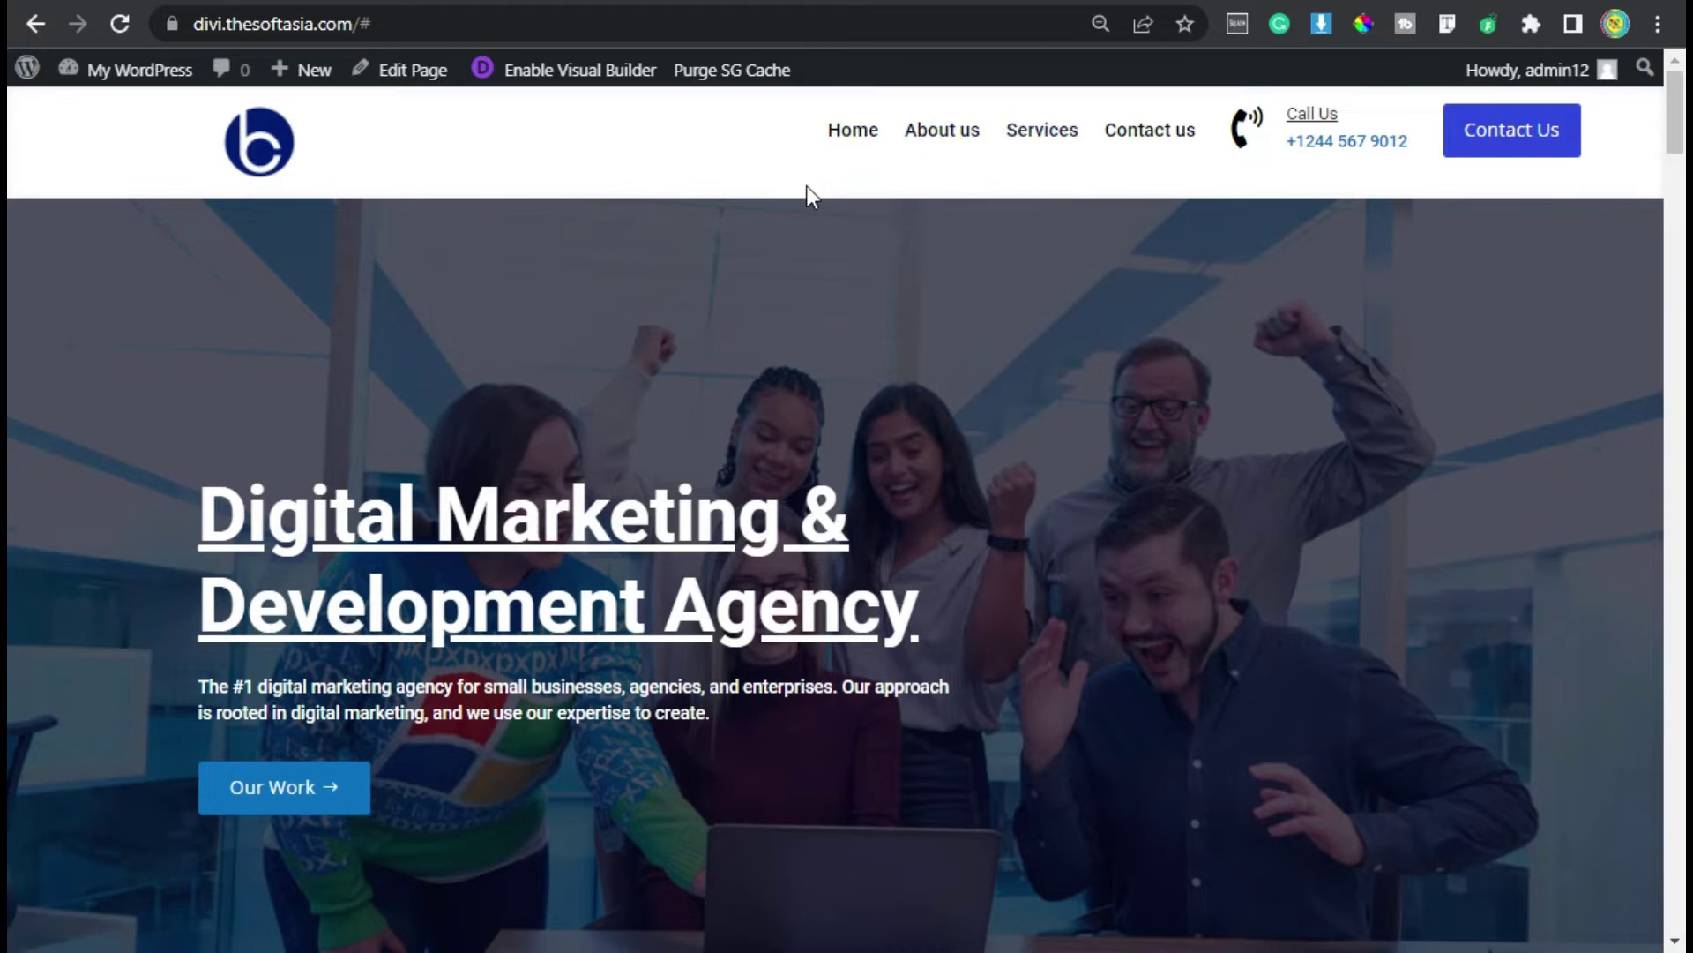
left_click(974, 148)
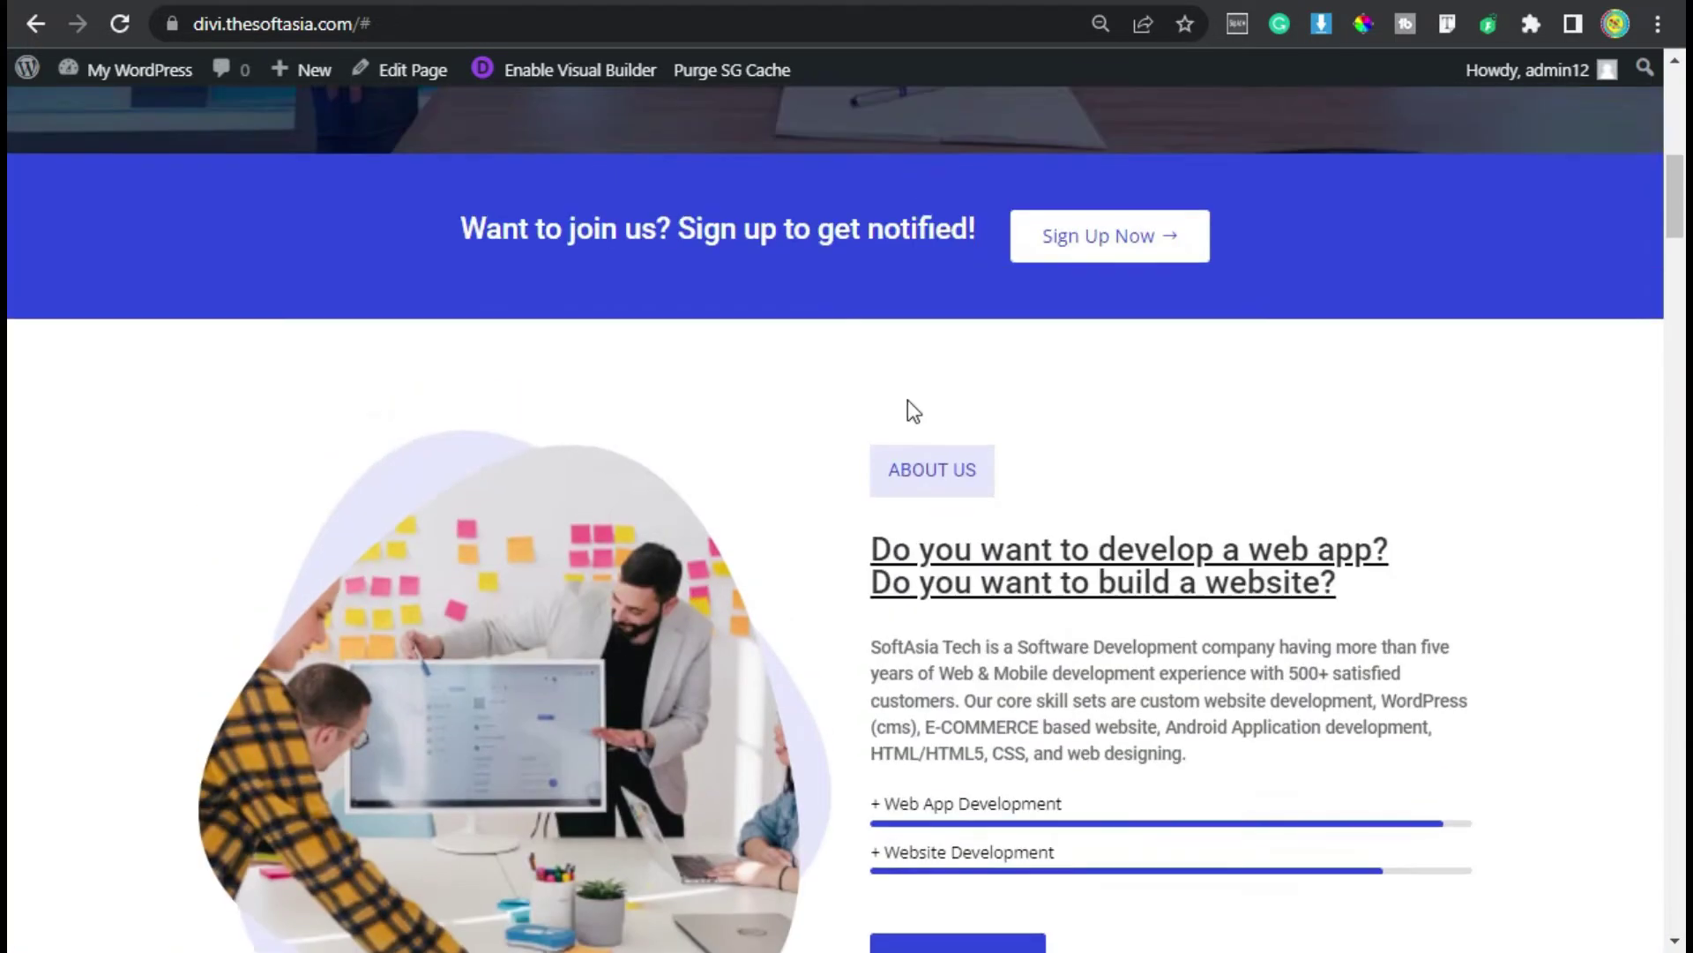
Step: Scroll through the homepage, highlight the OUR SERVICES label, then launch the Visual Builder
scroll(1002, 515, "up", 10)
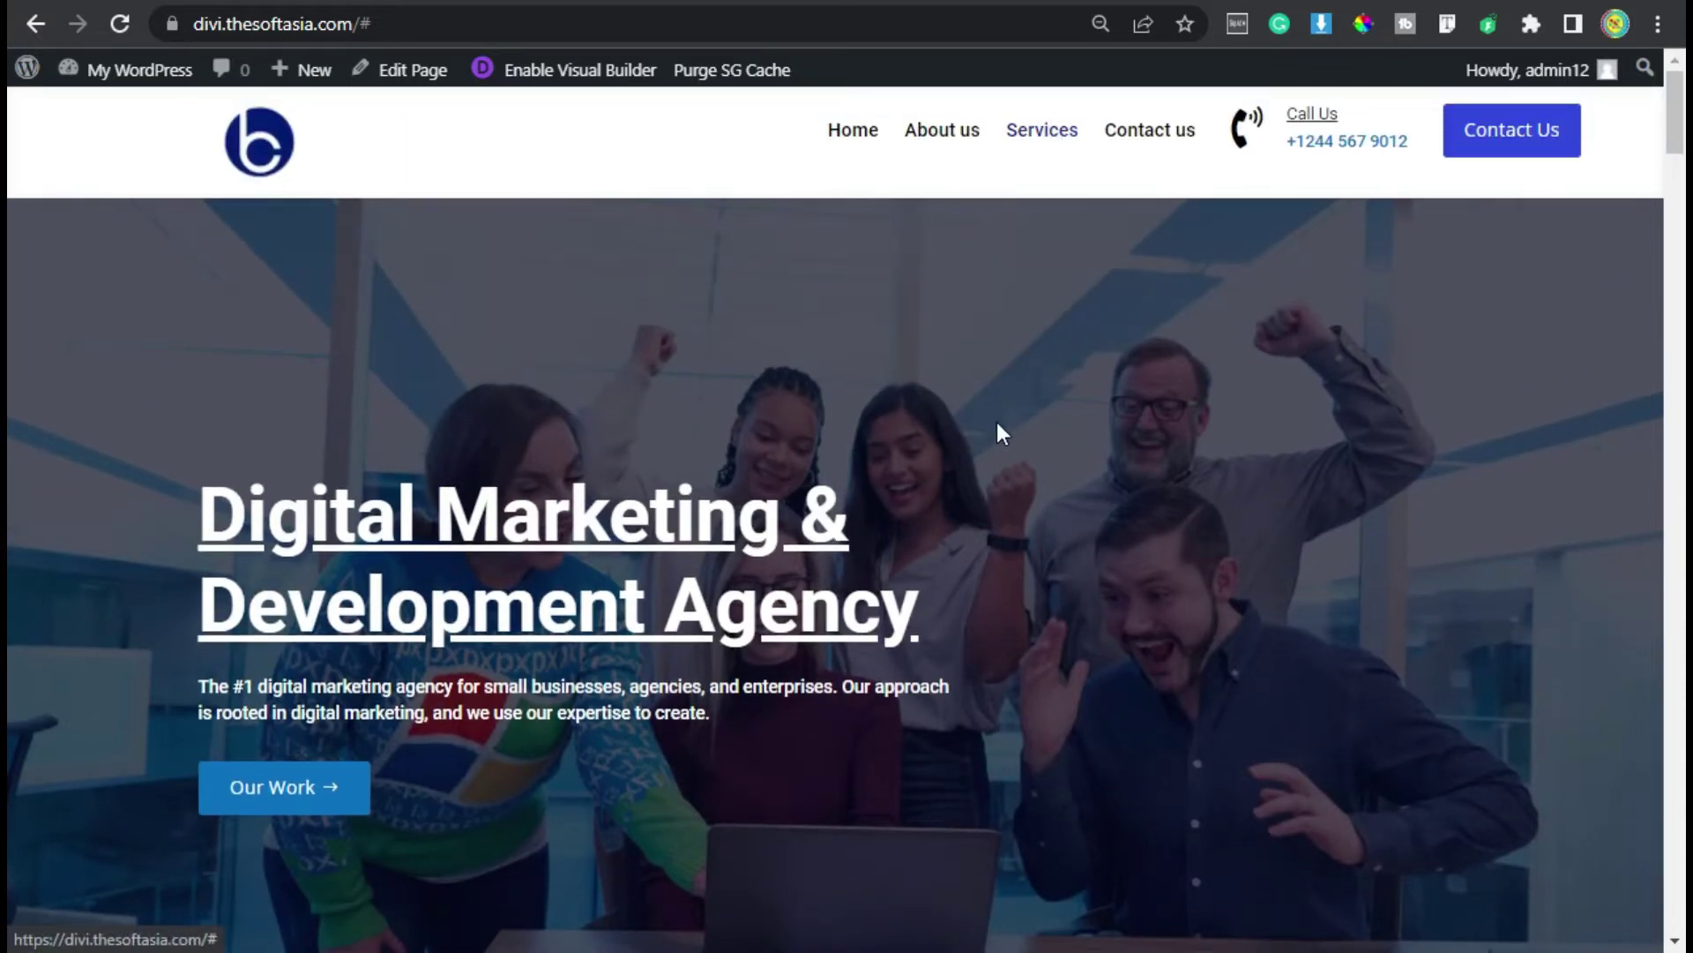
scroll(997, 432, "down", 20)
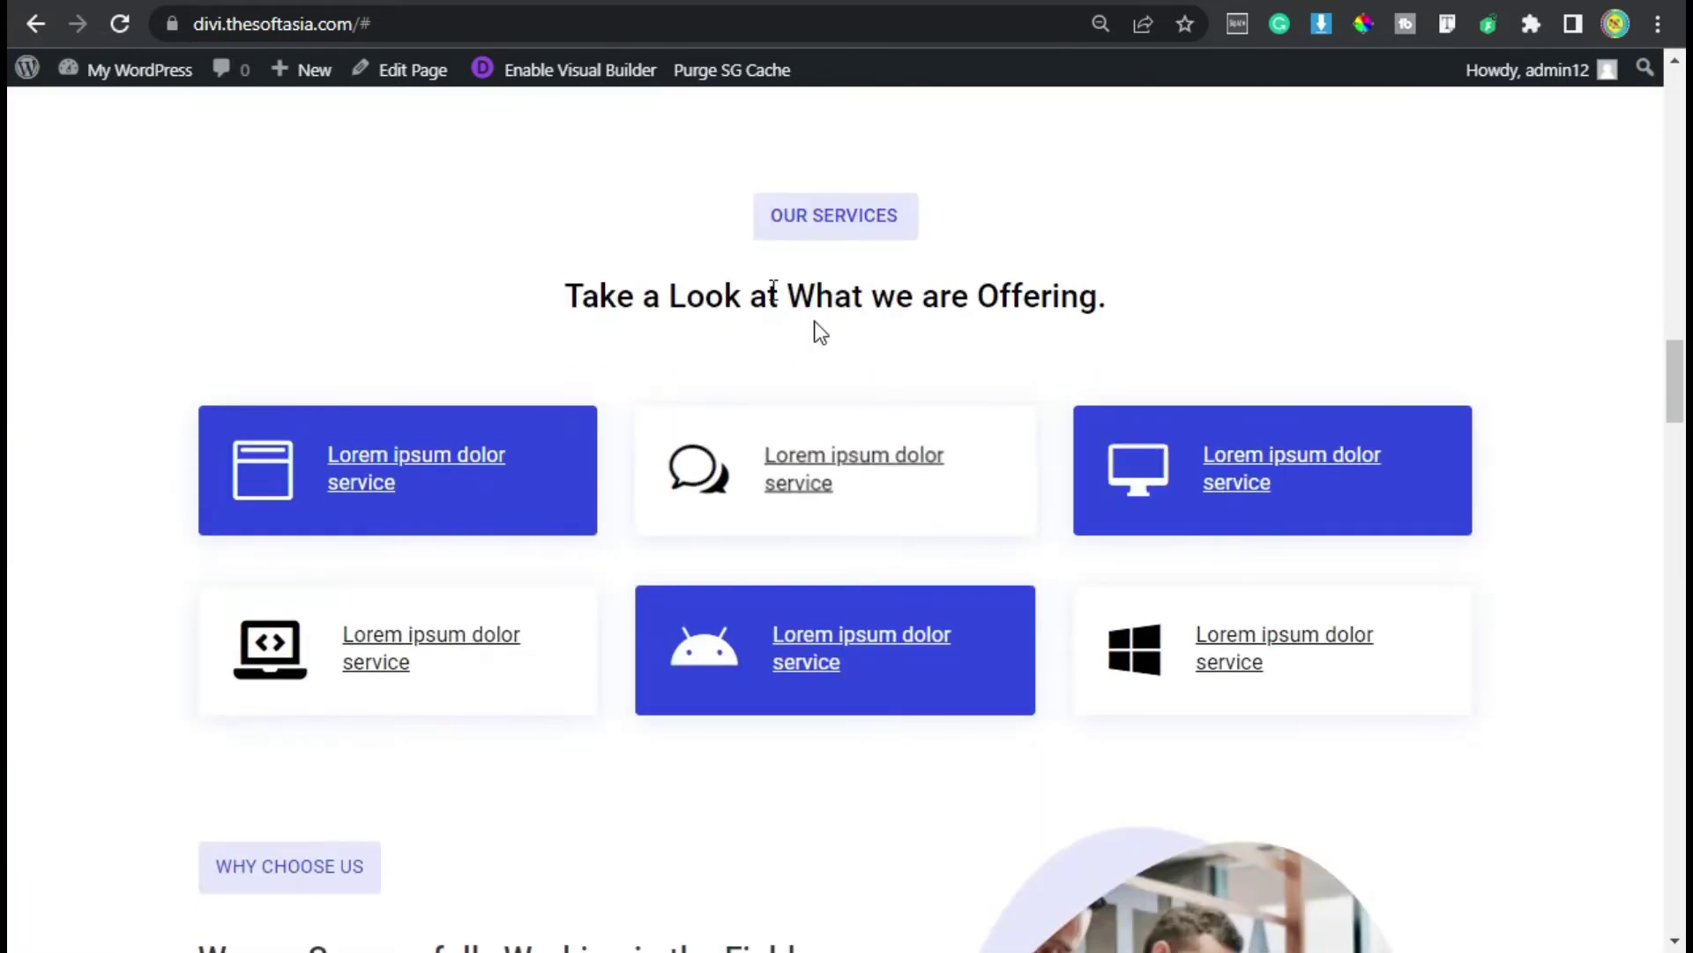
left_click_drag(769, 218, 908, 215)
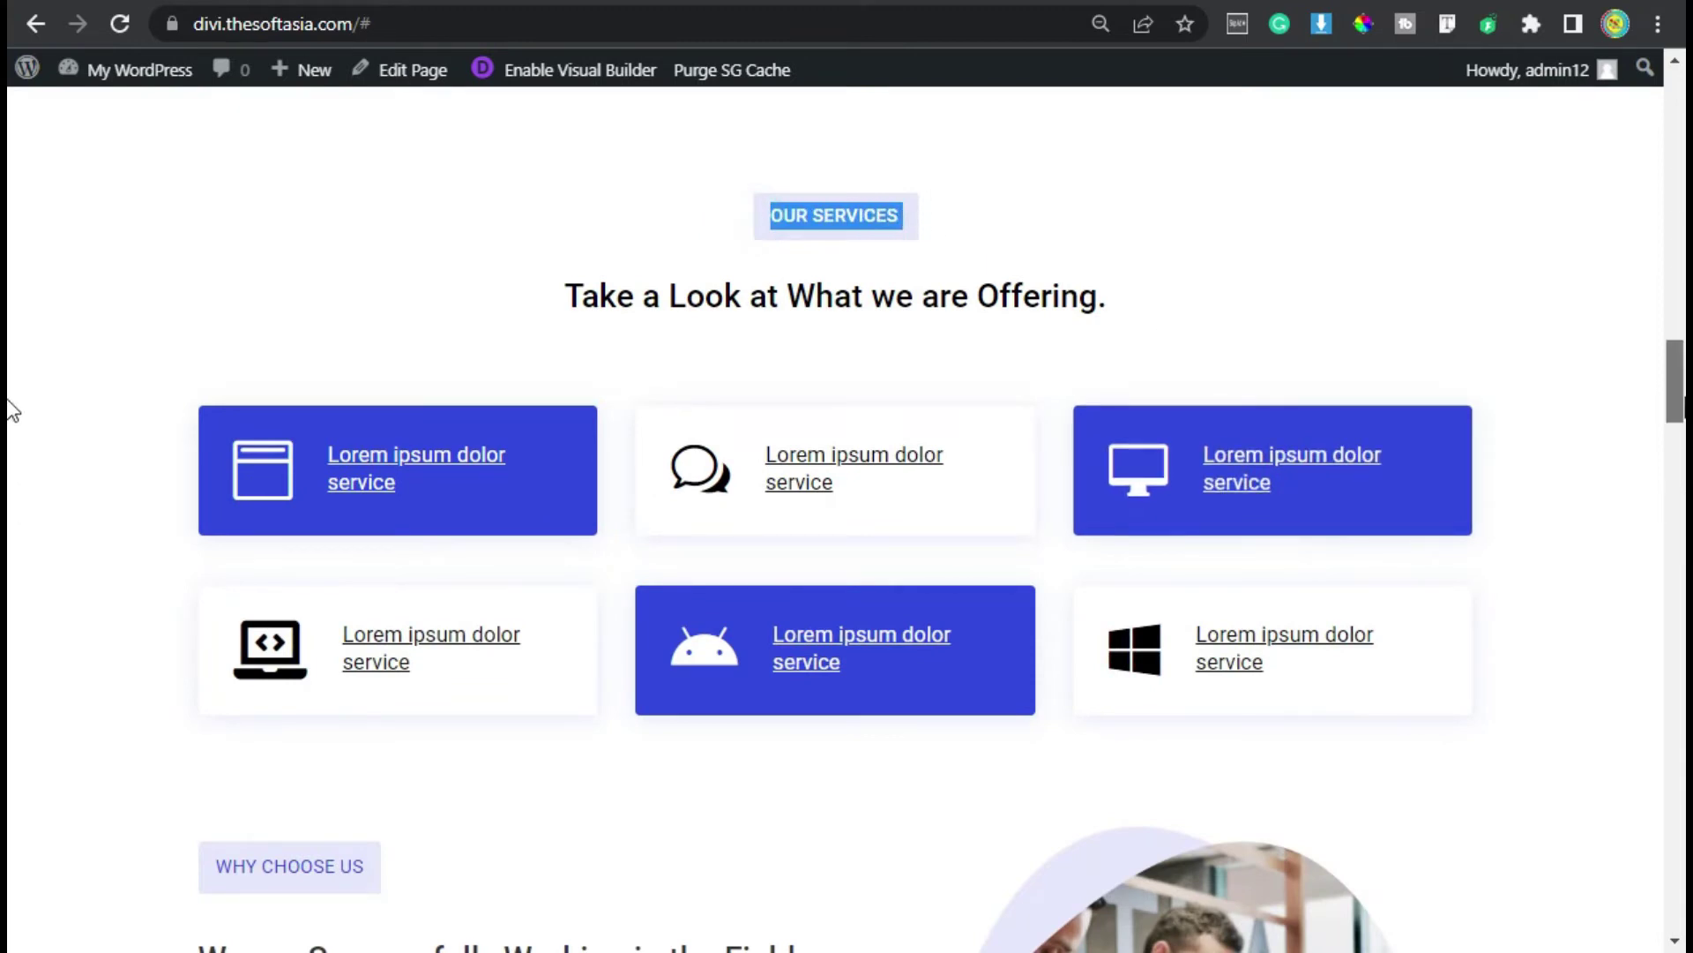
key("Home")
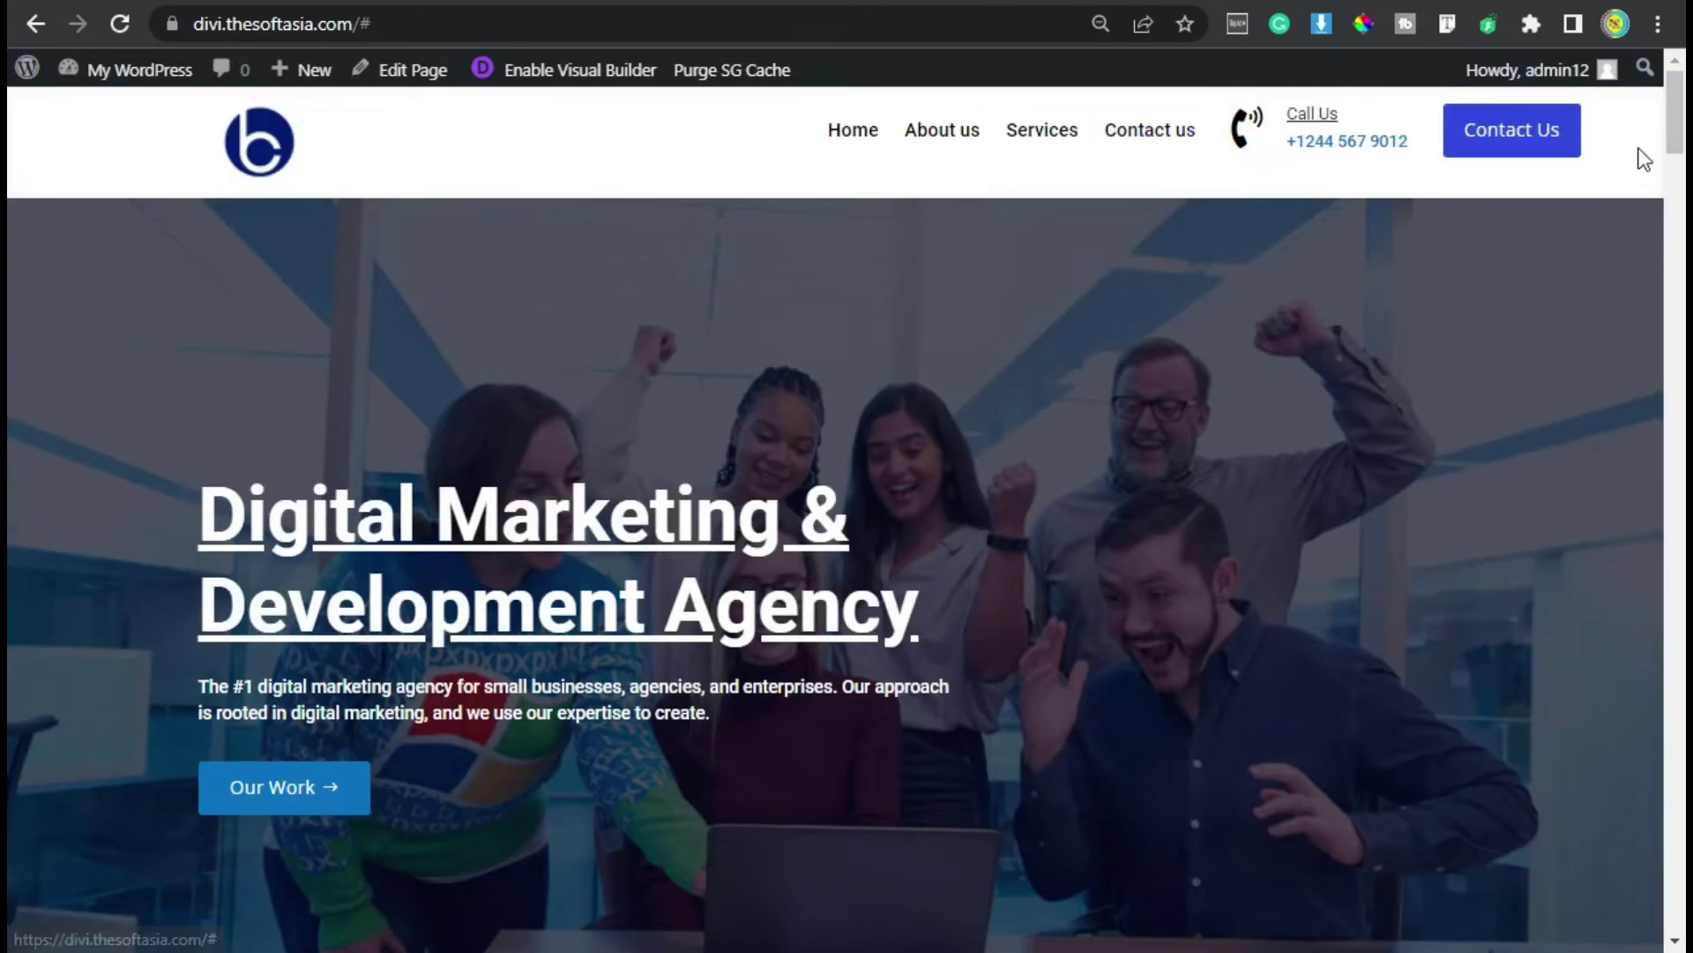
left_click_drag(1674, 152, 1675, 860)
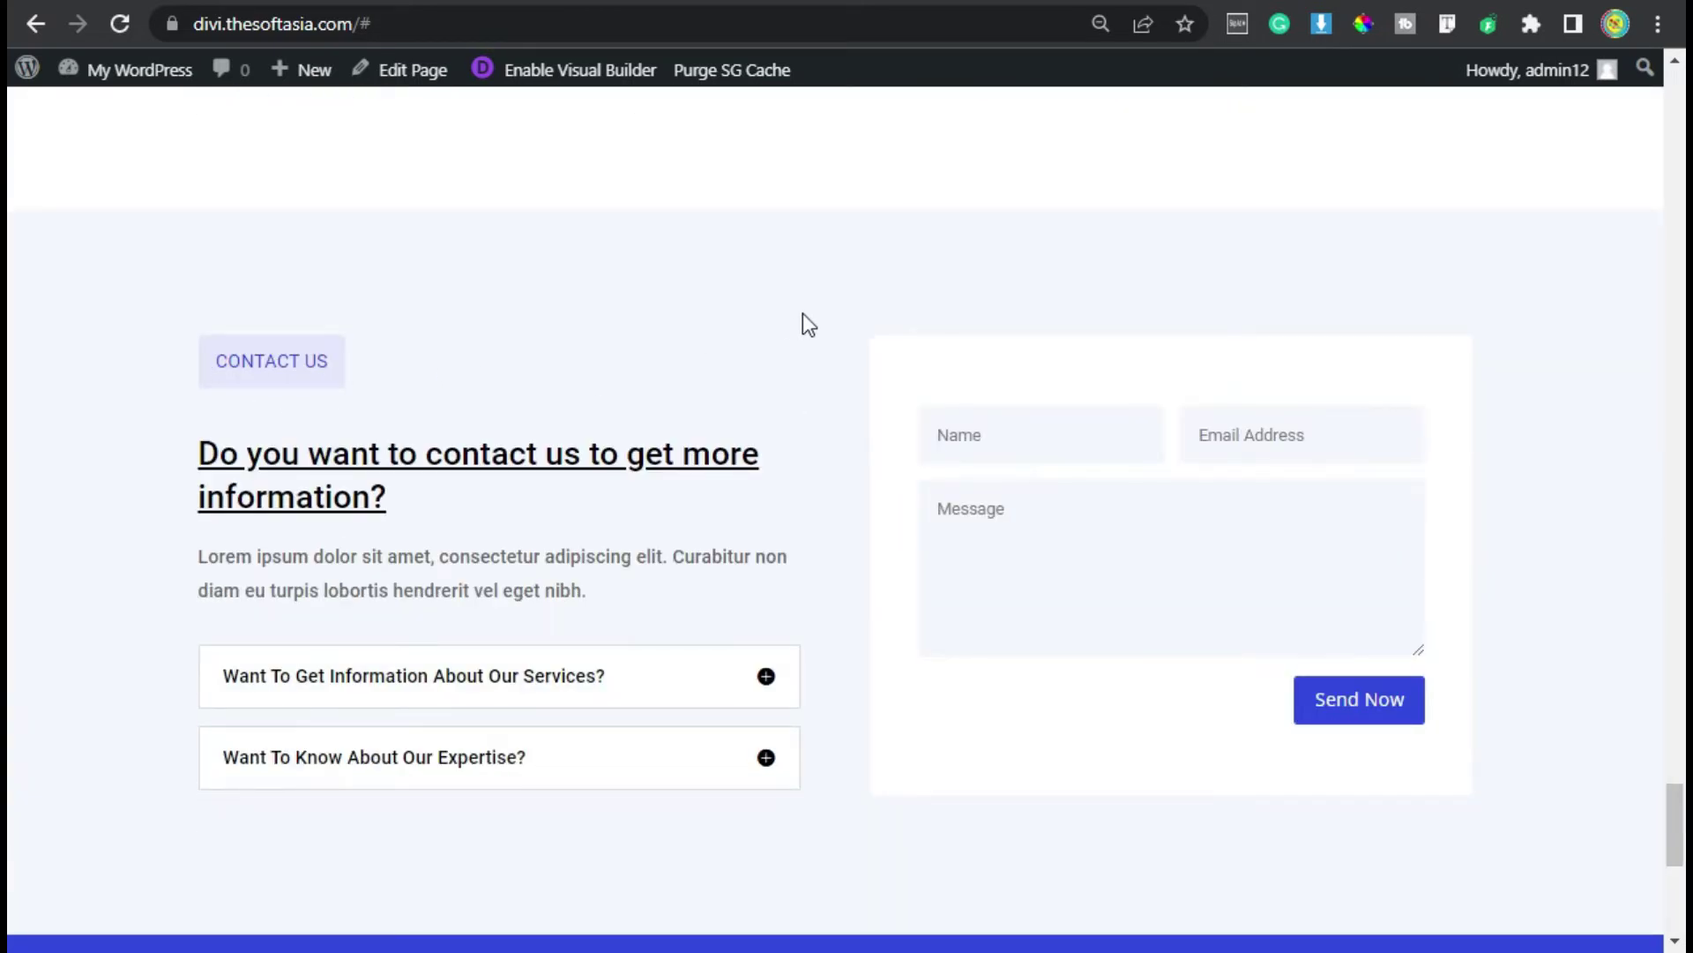
left_click(603, 81)
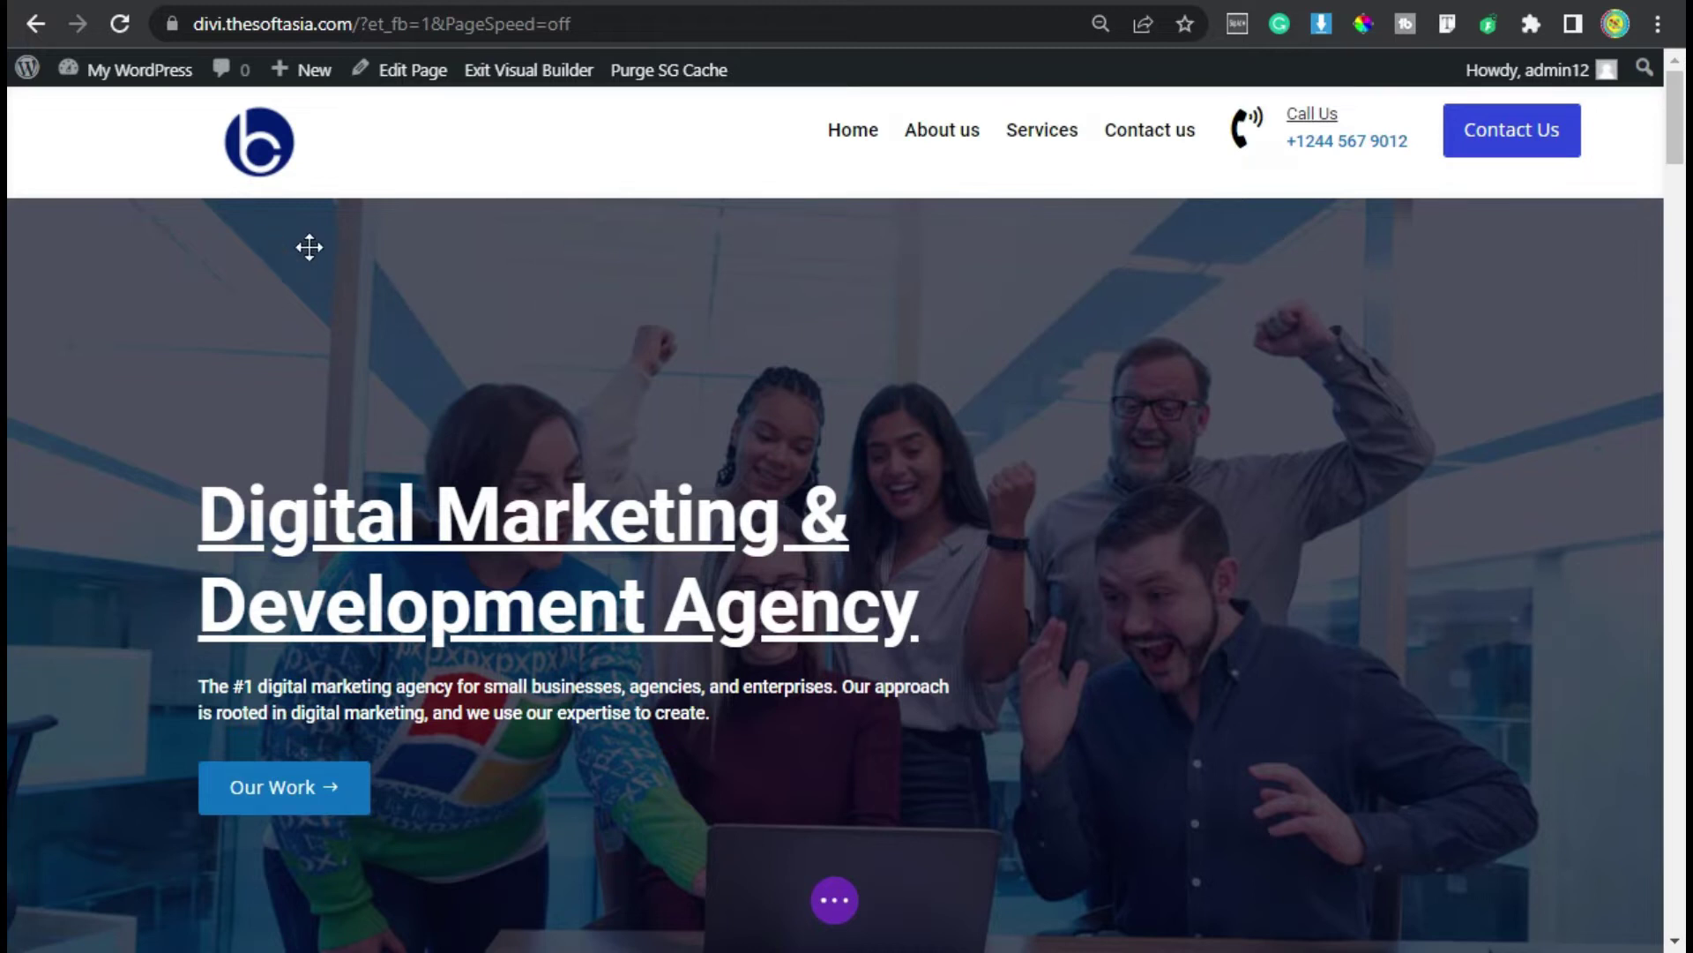
Step: Give the hero section the CSS ID 'home' under Advanced > CSS ID & Classes and save
mouse_move(395, 271)
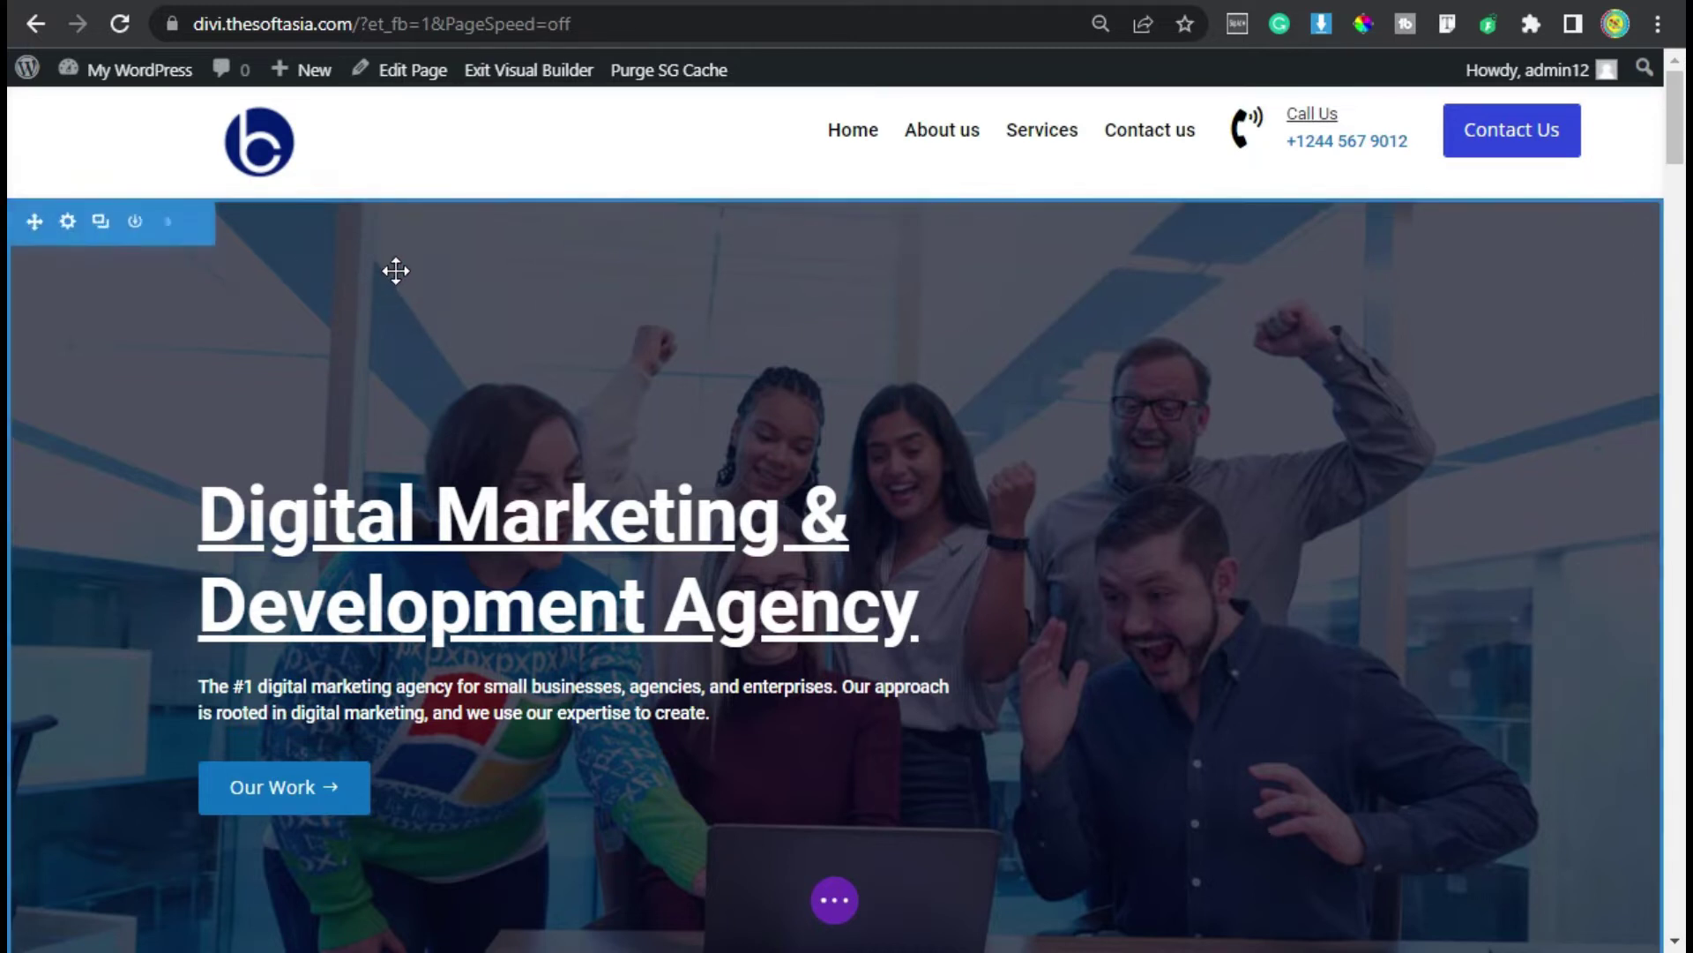
left_click(68, 223)
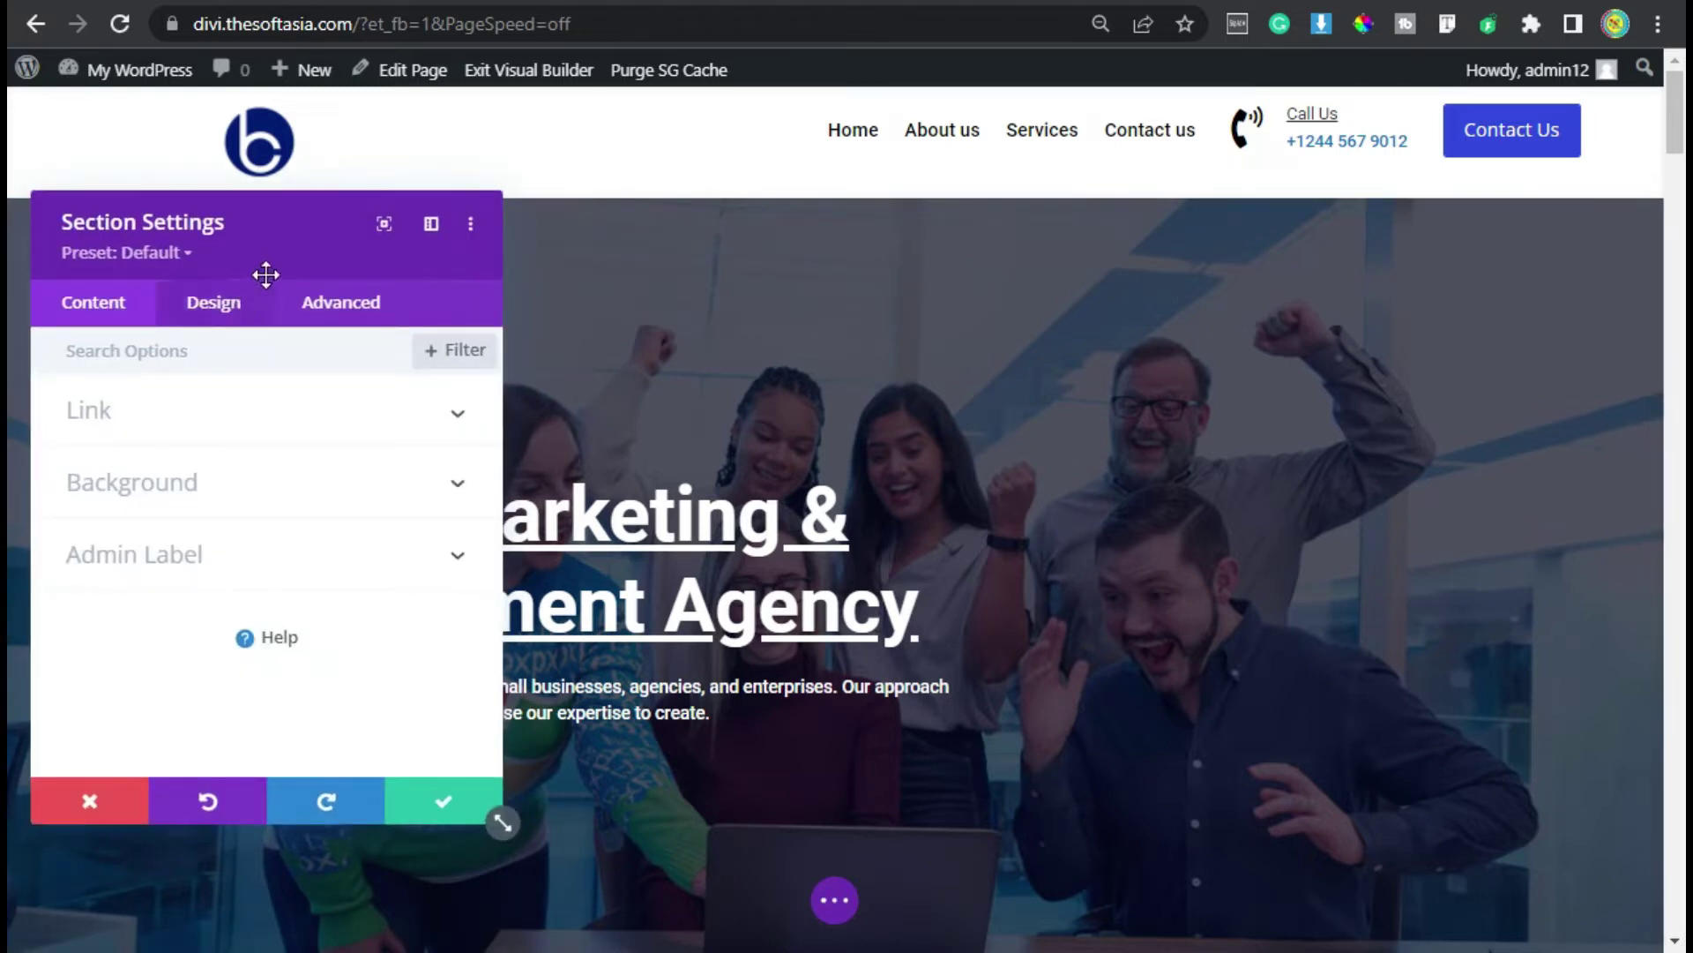
left_click(326, 306)
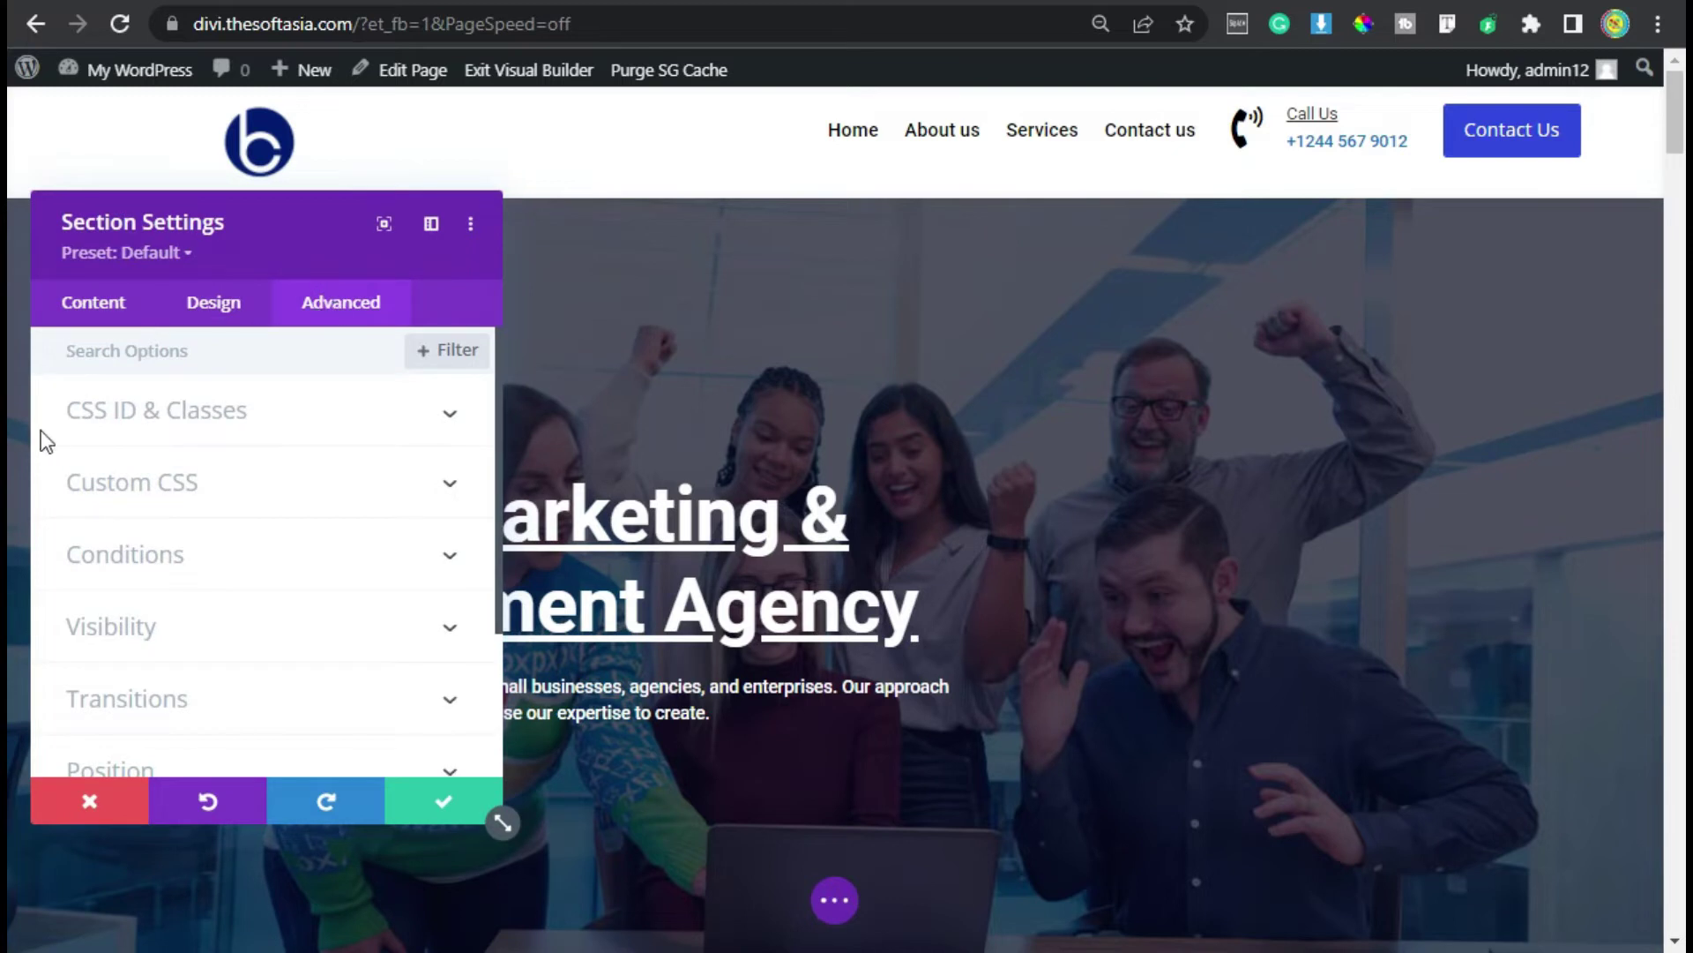
left_click(314, 425)
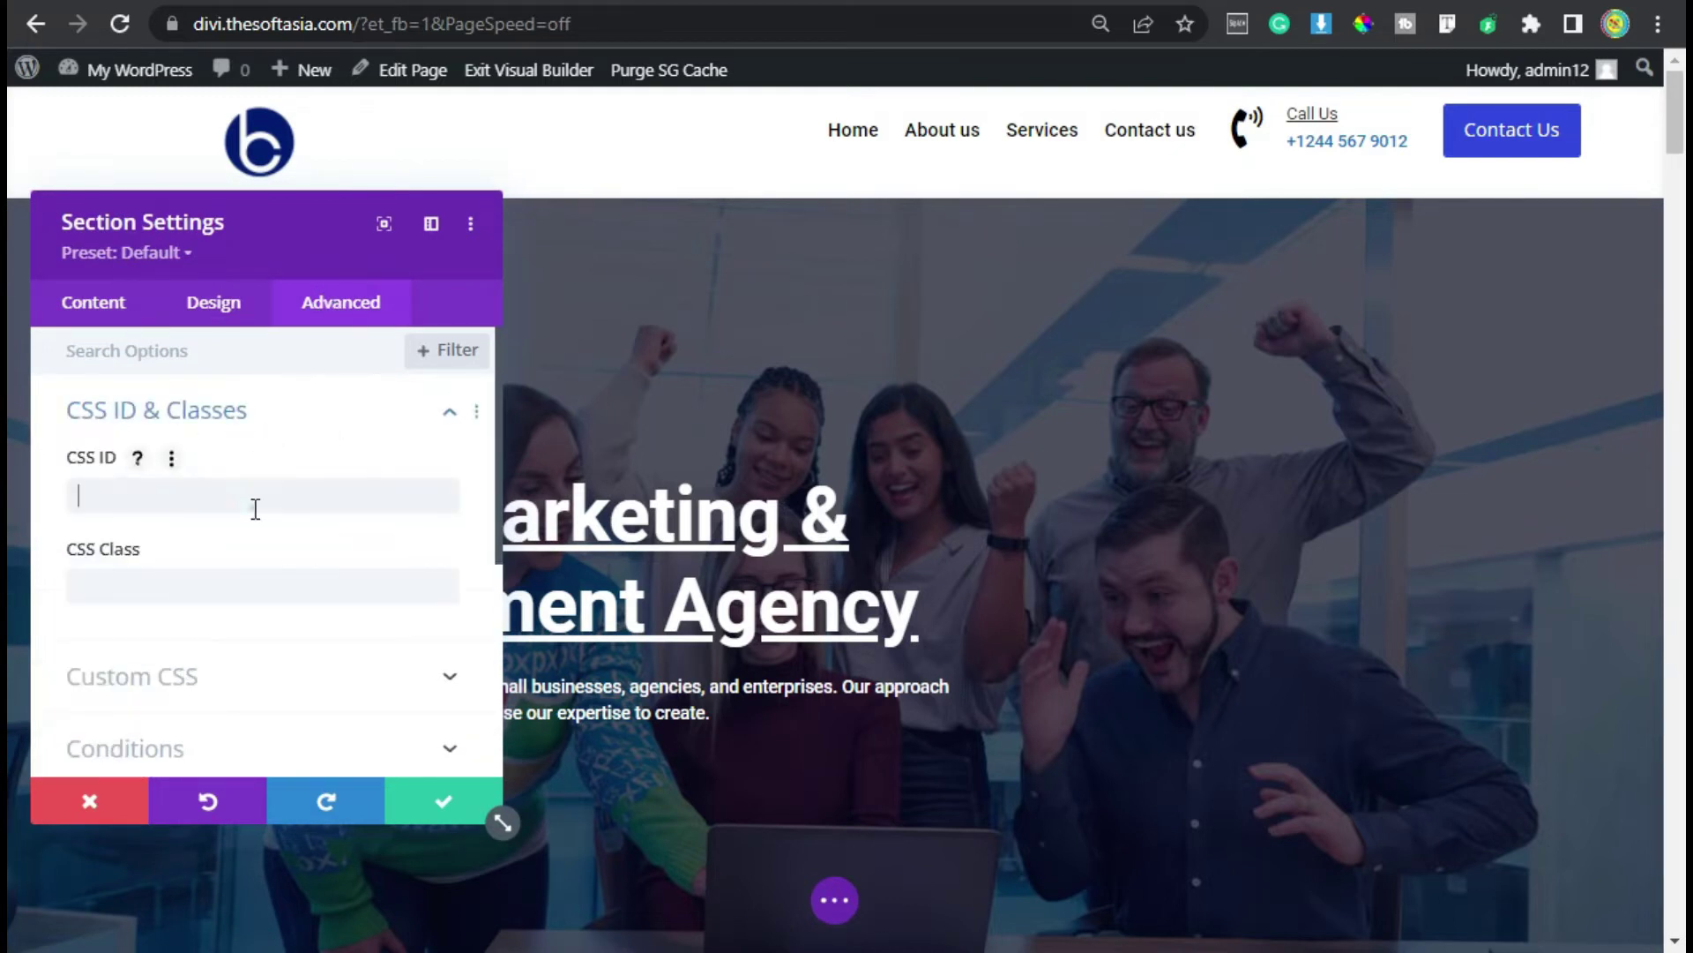
type("home")
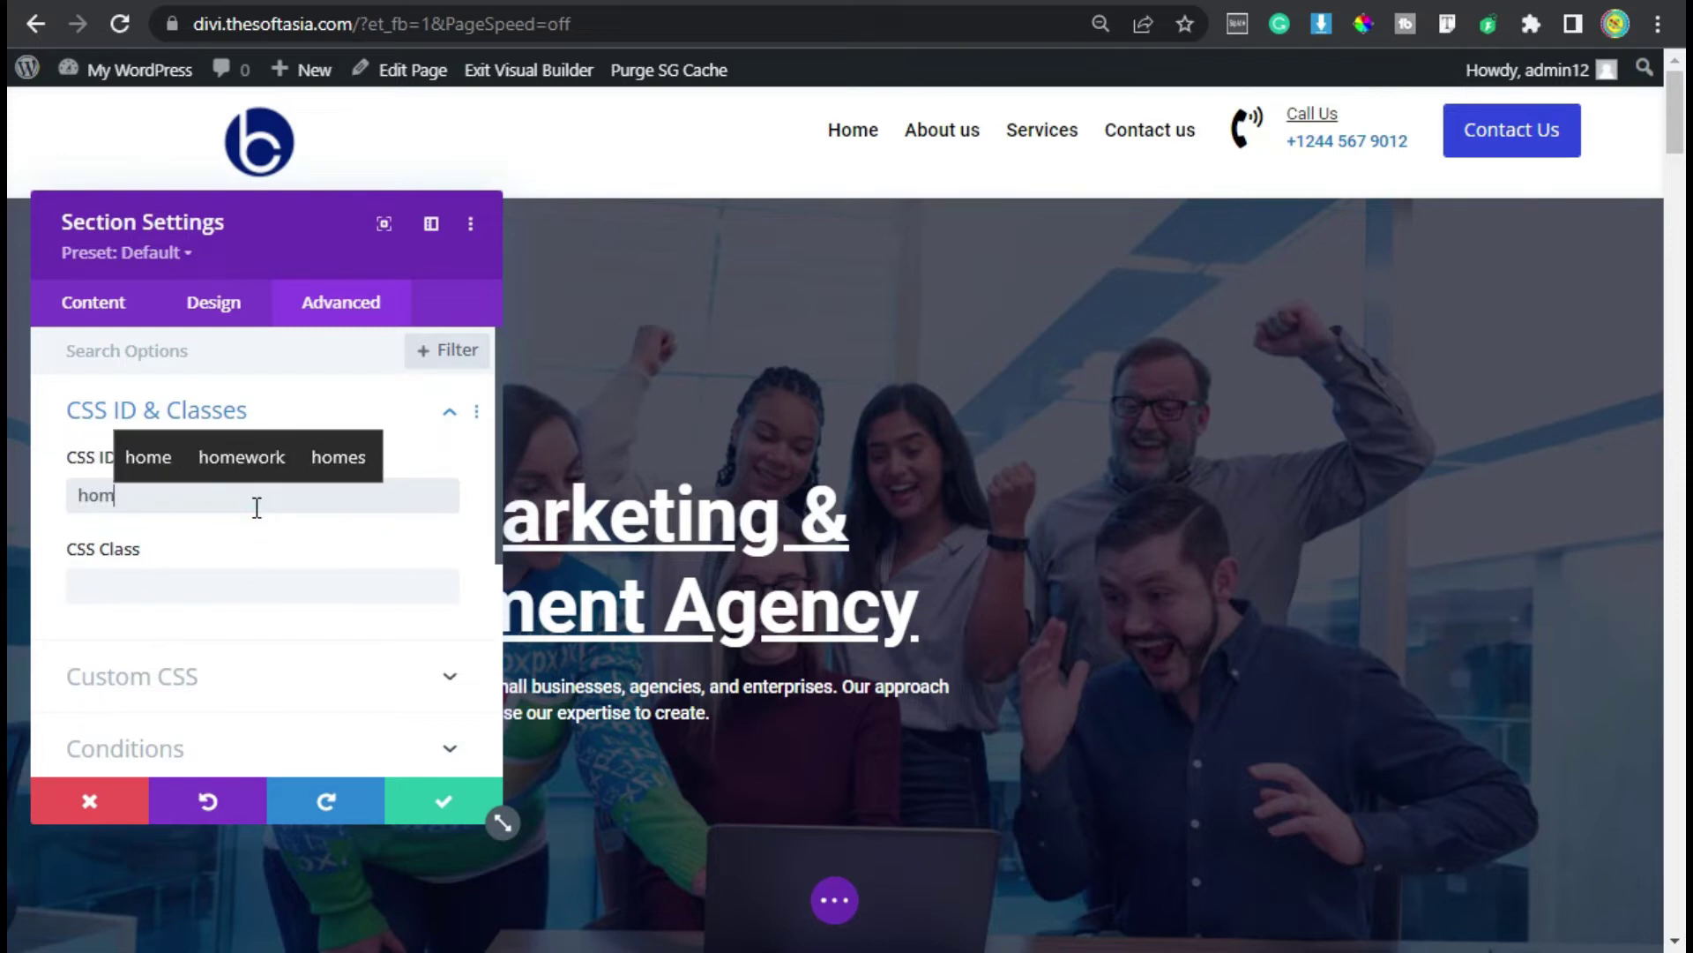
left_click(425, 802)
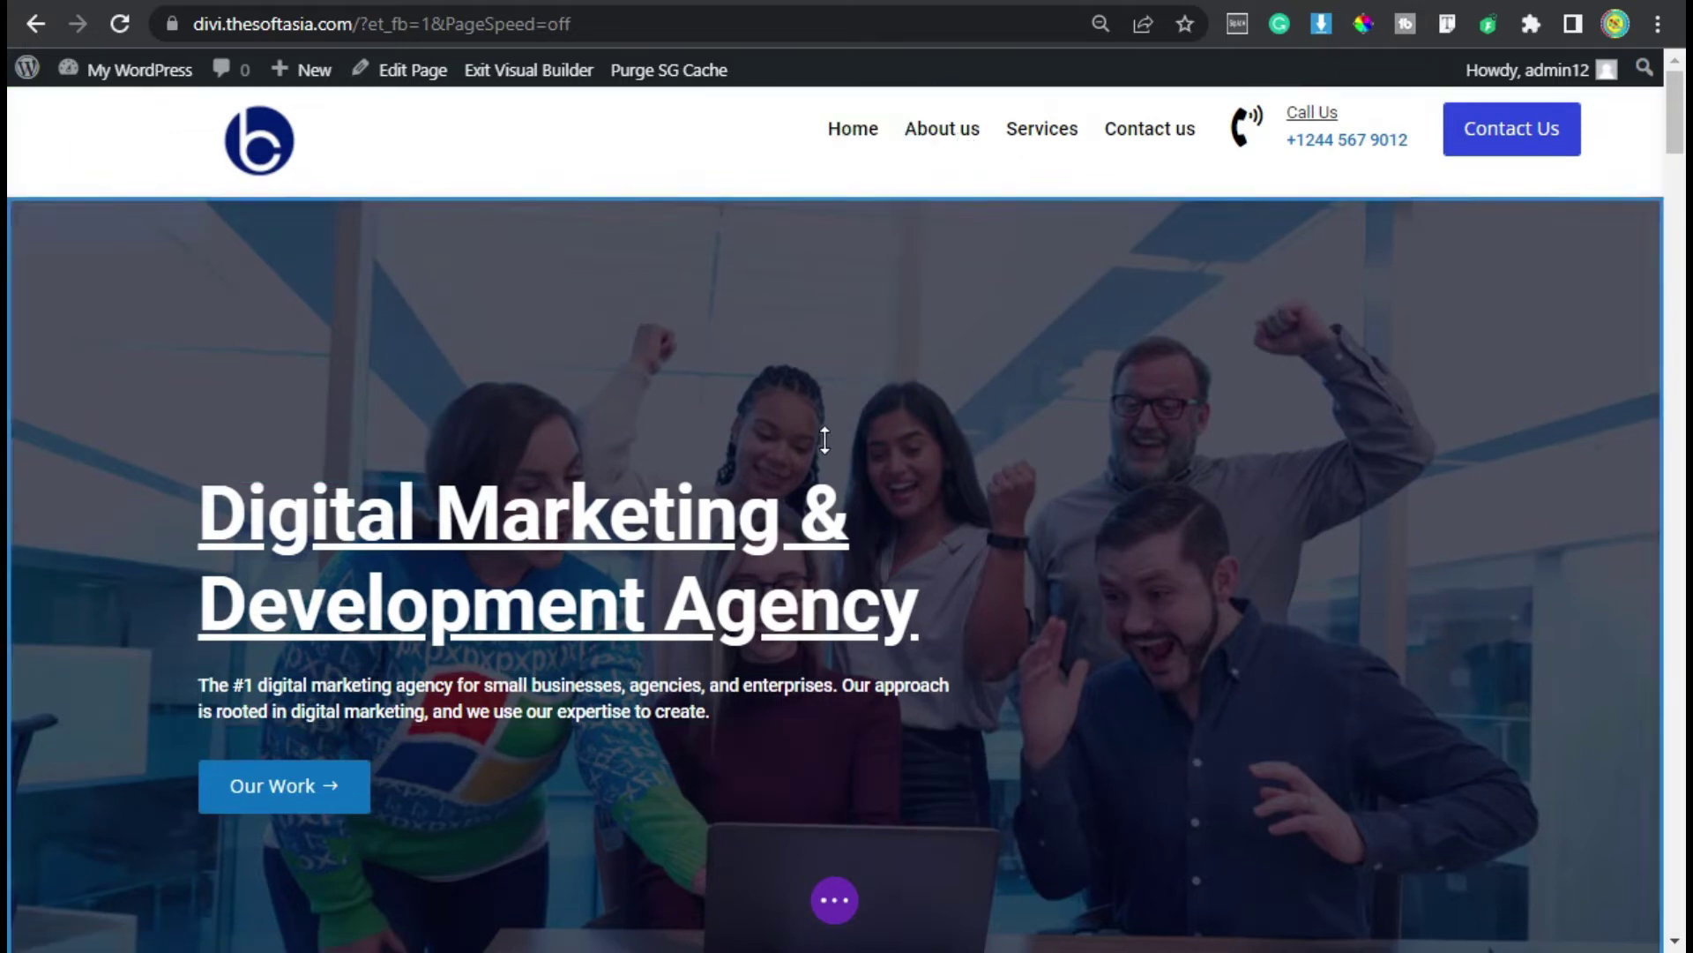
Step: Set the About Us row's CSS ID to 'about', fixing the 'sbout' typo, and save
scroll(824, 443, "down", 10)
scroll(824, 443, "down", 2)
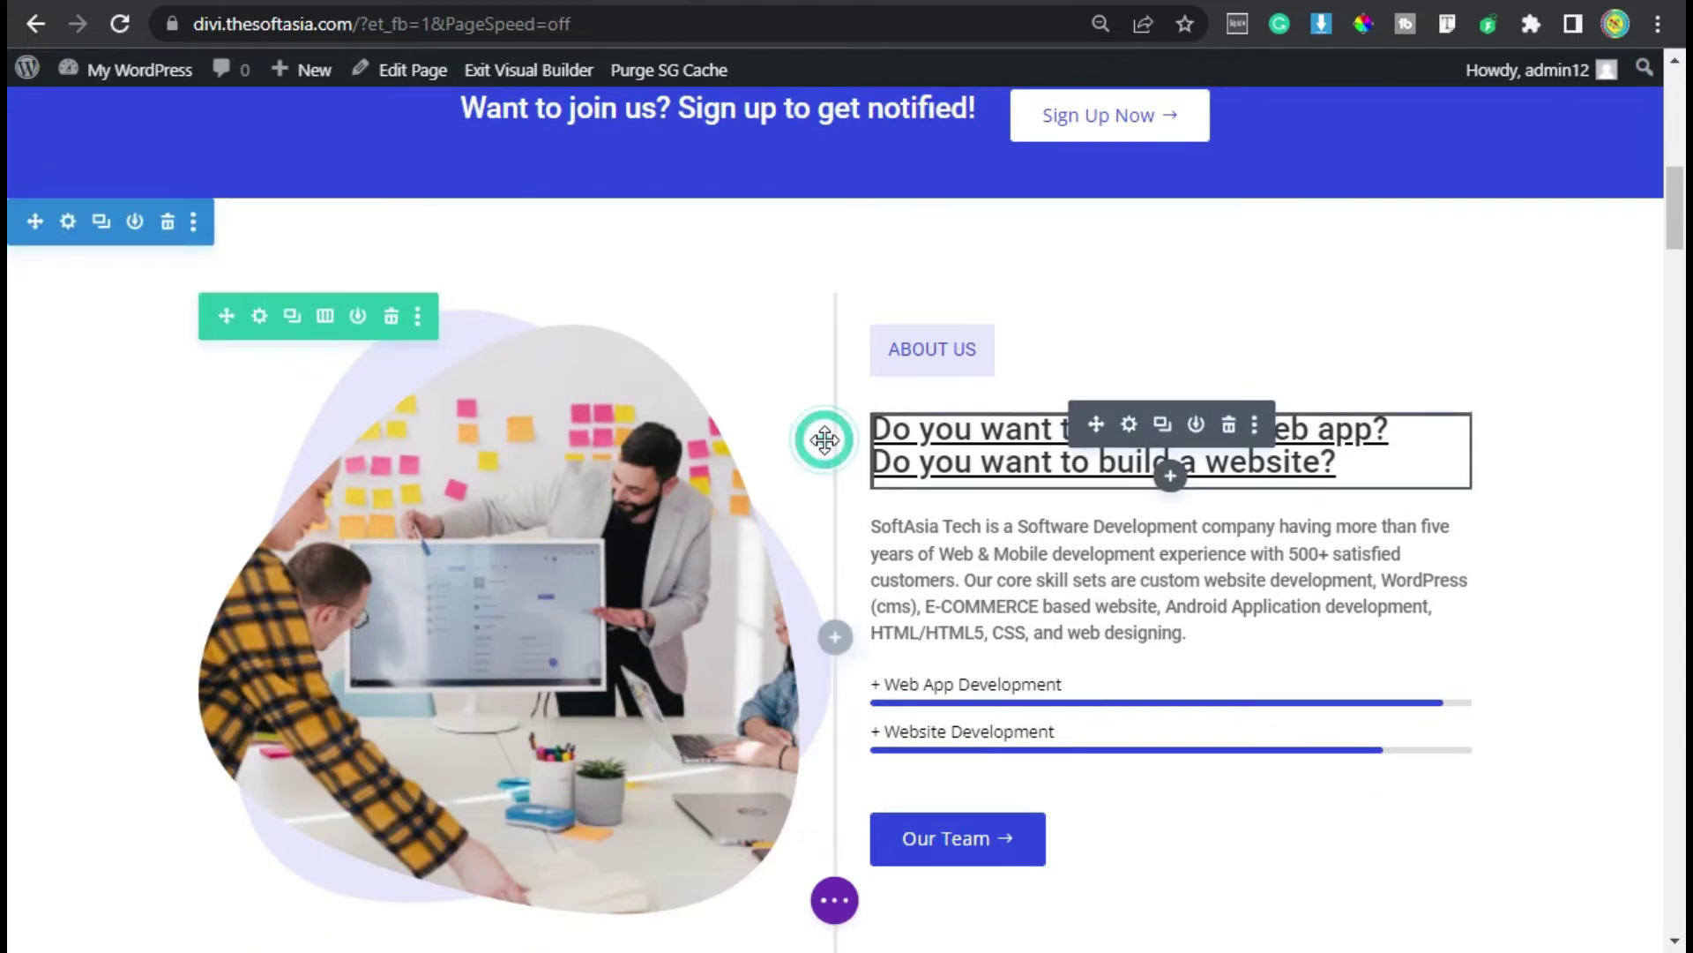
left_click(259, 317)
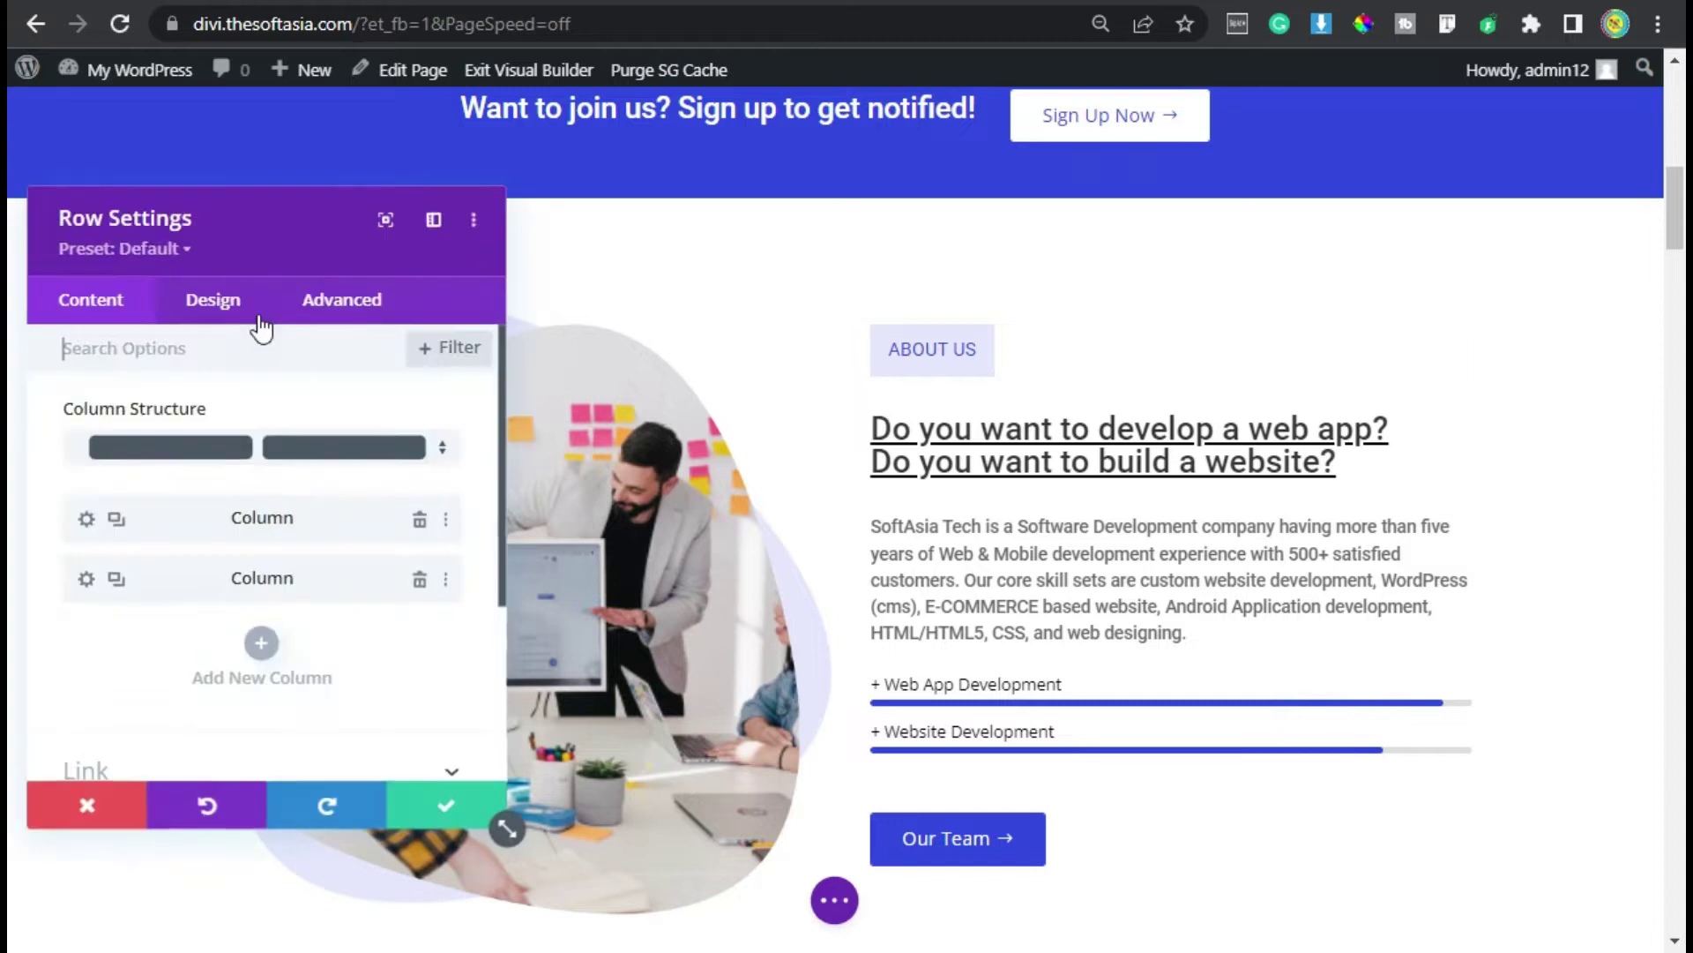
left_click(353, 304)
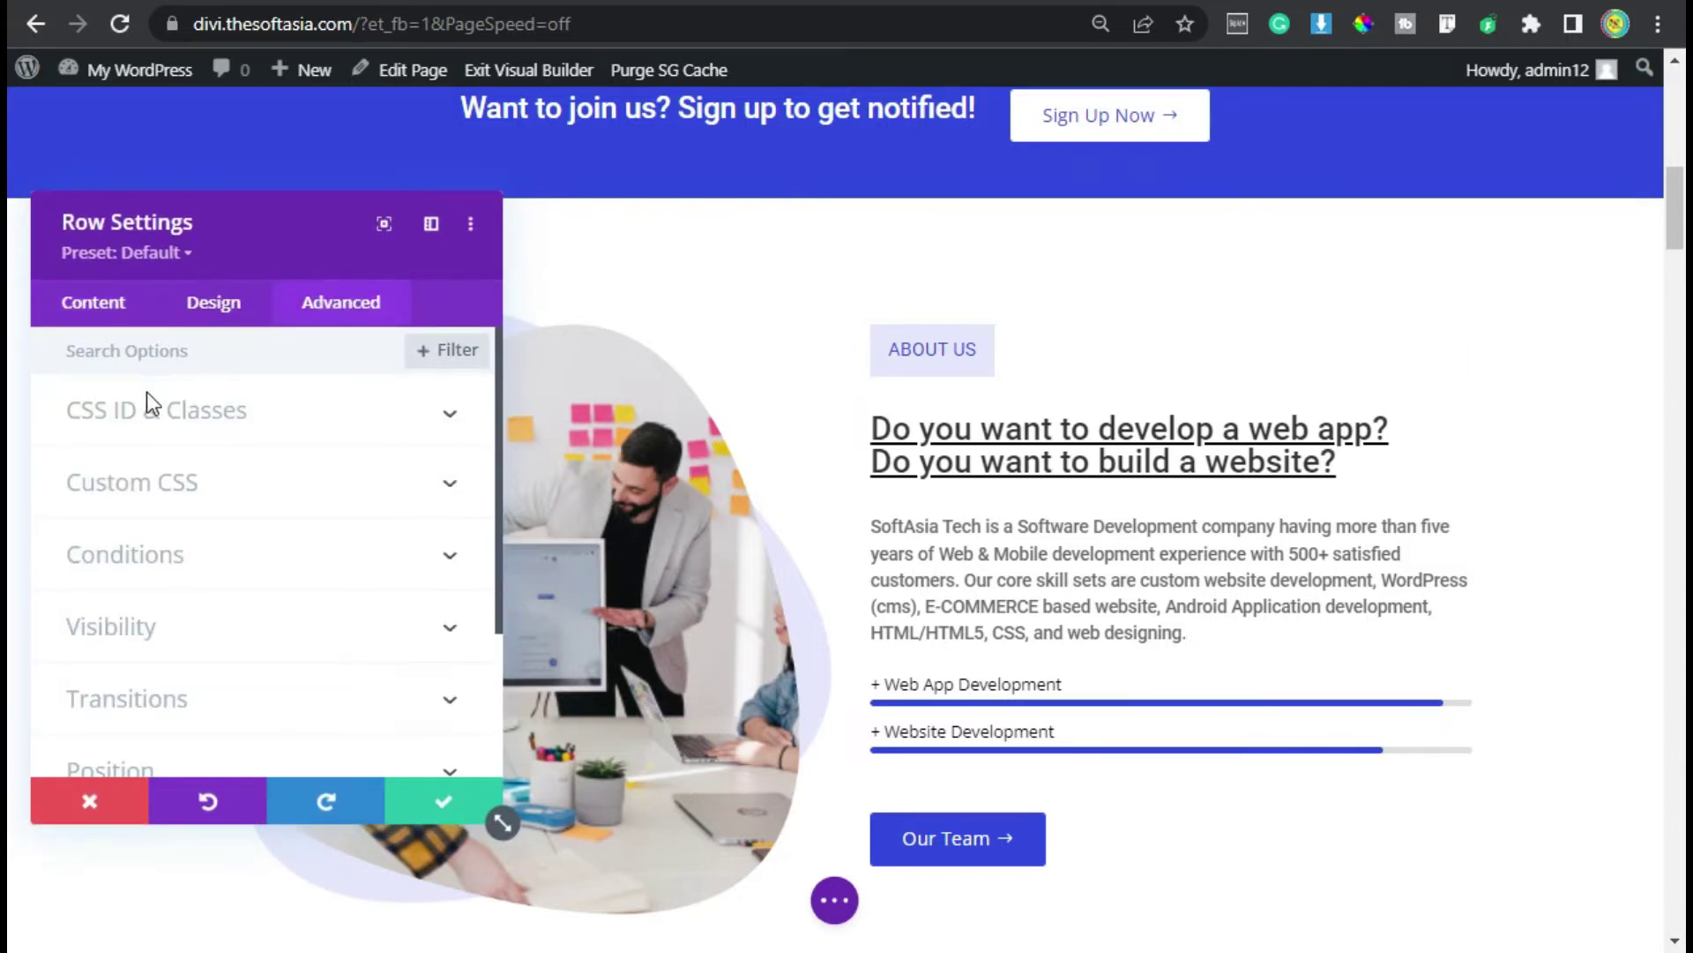
left_click(342, 420)
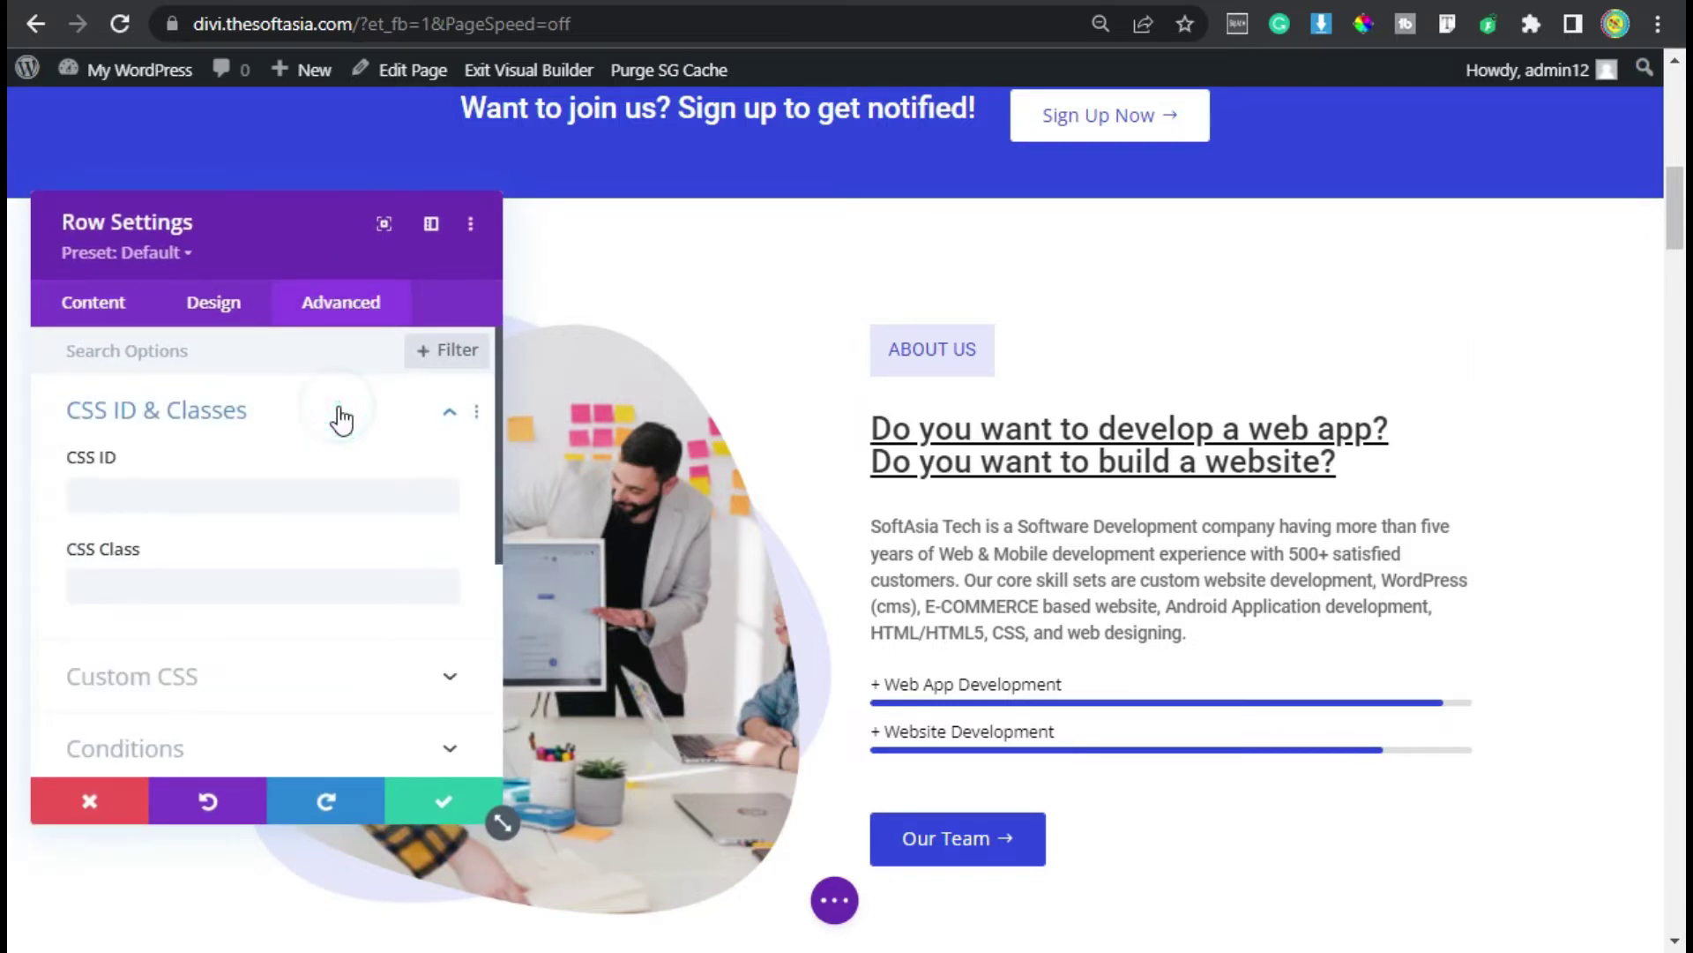
left_click(131, 495)
type("sbout")
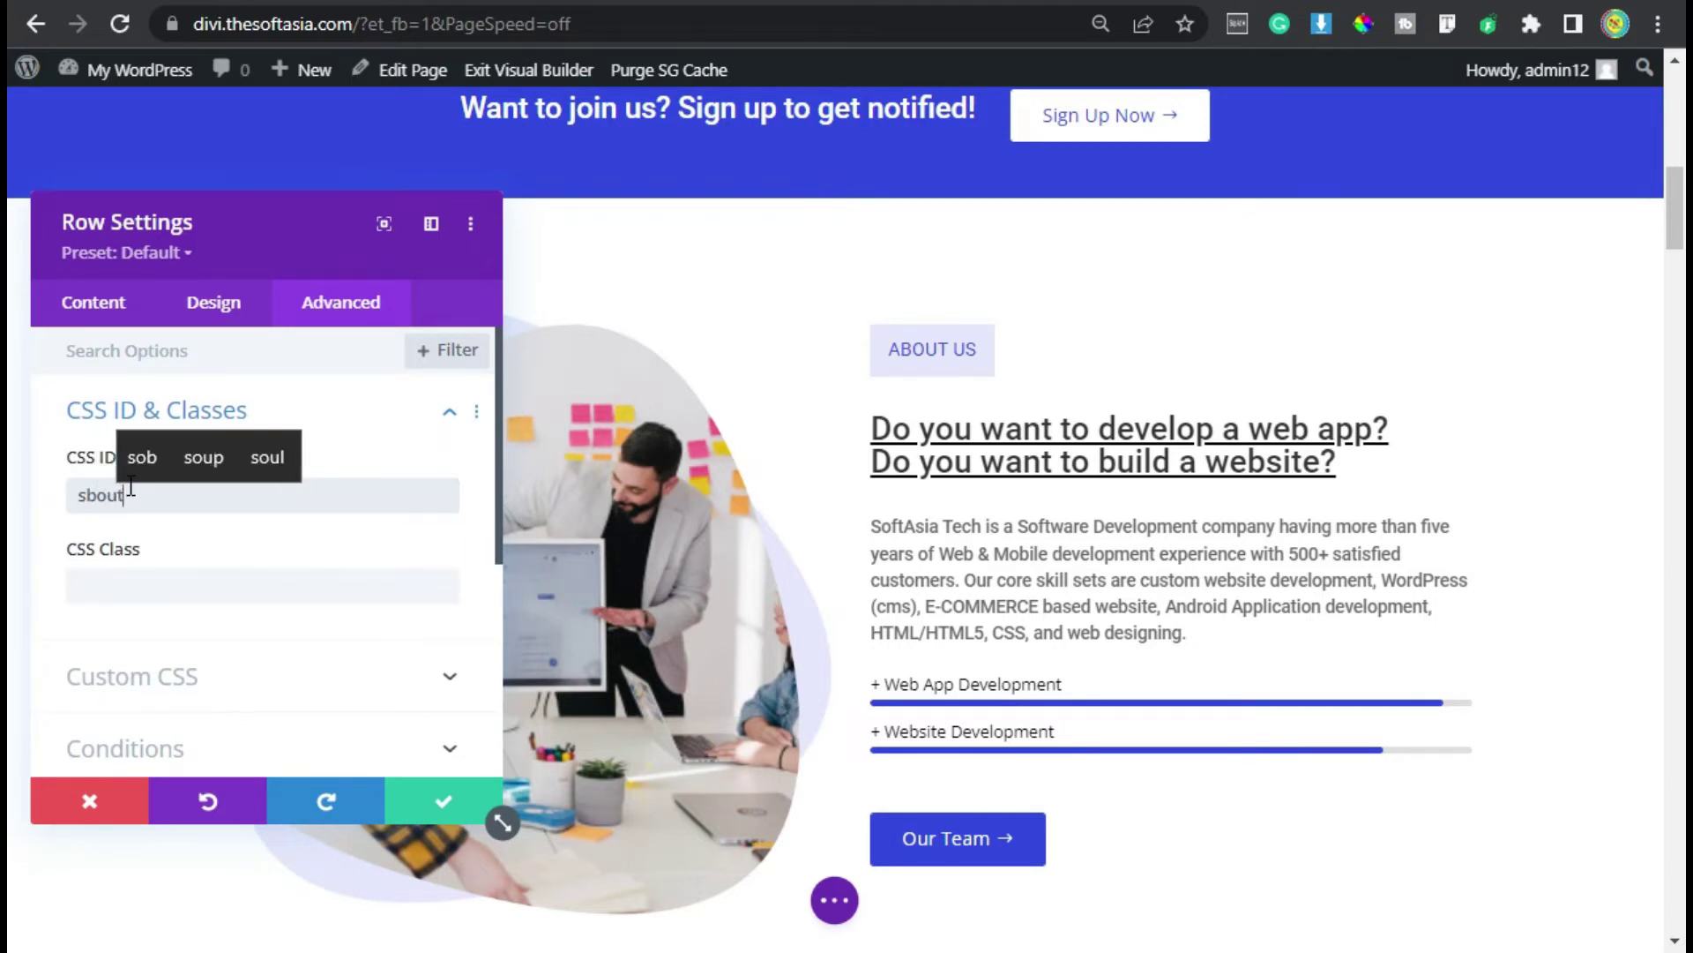
left_click(89, 499)
key("BackSpace")
type("a")
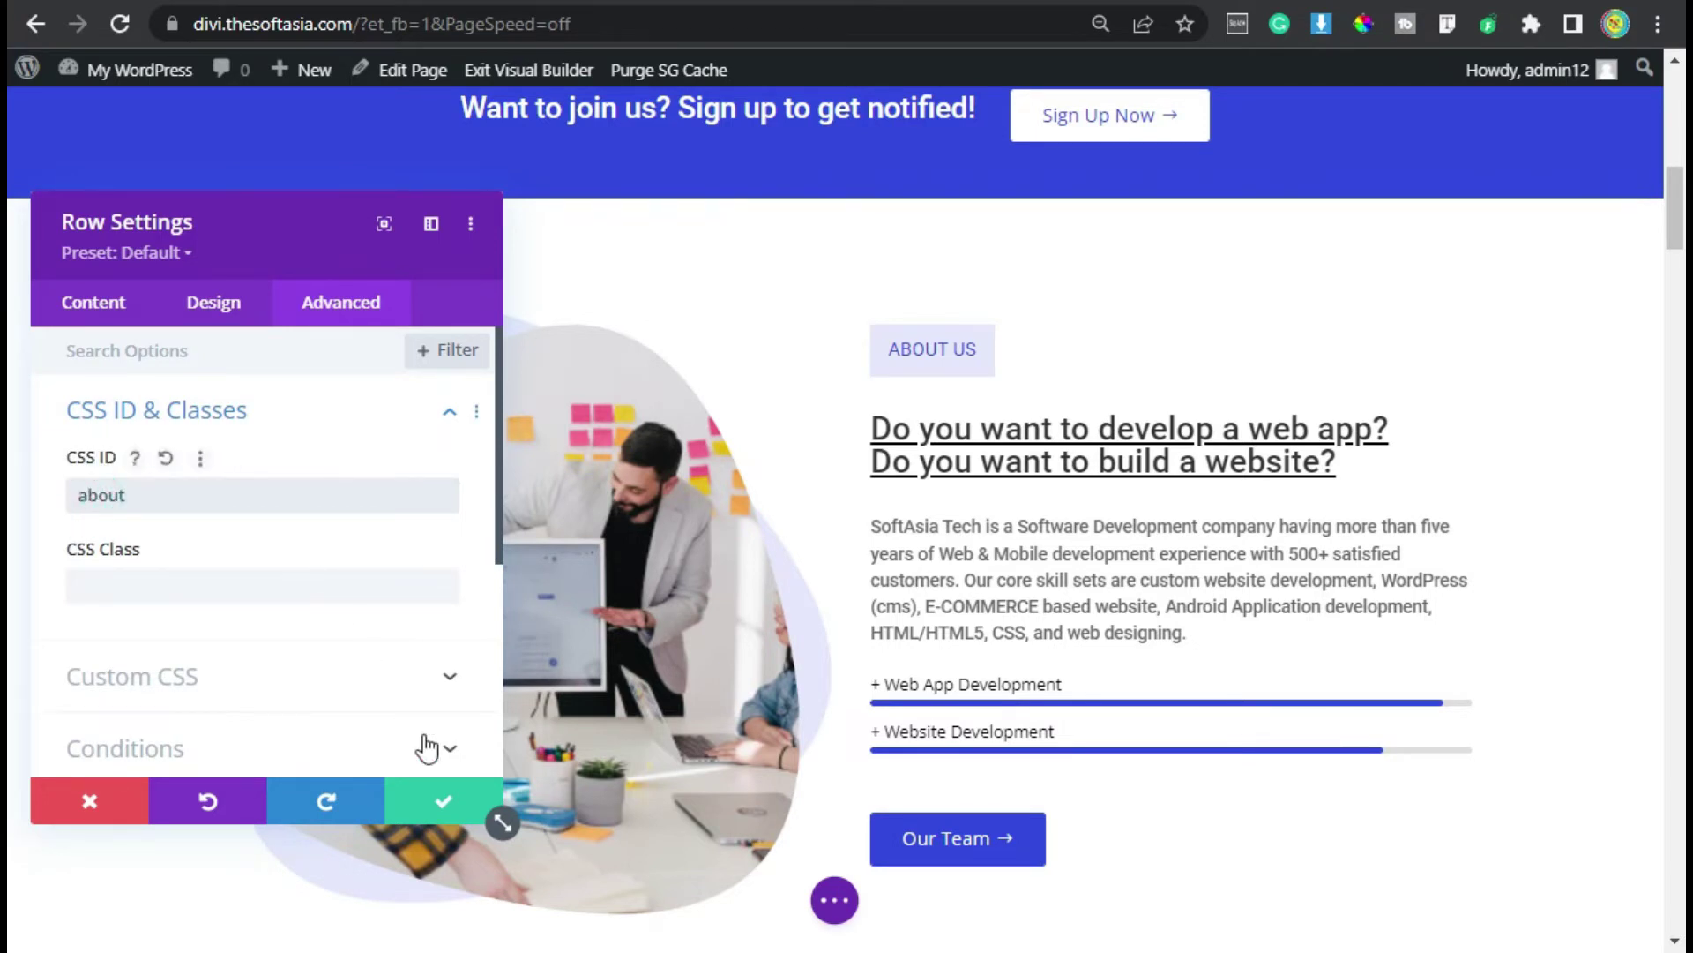
left_click(443, 800)
scroll(1004, 382, "up", 10)
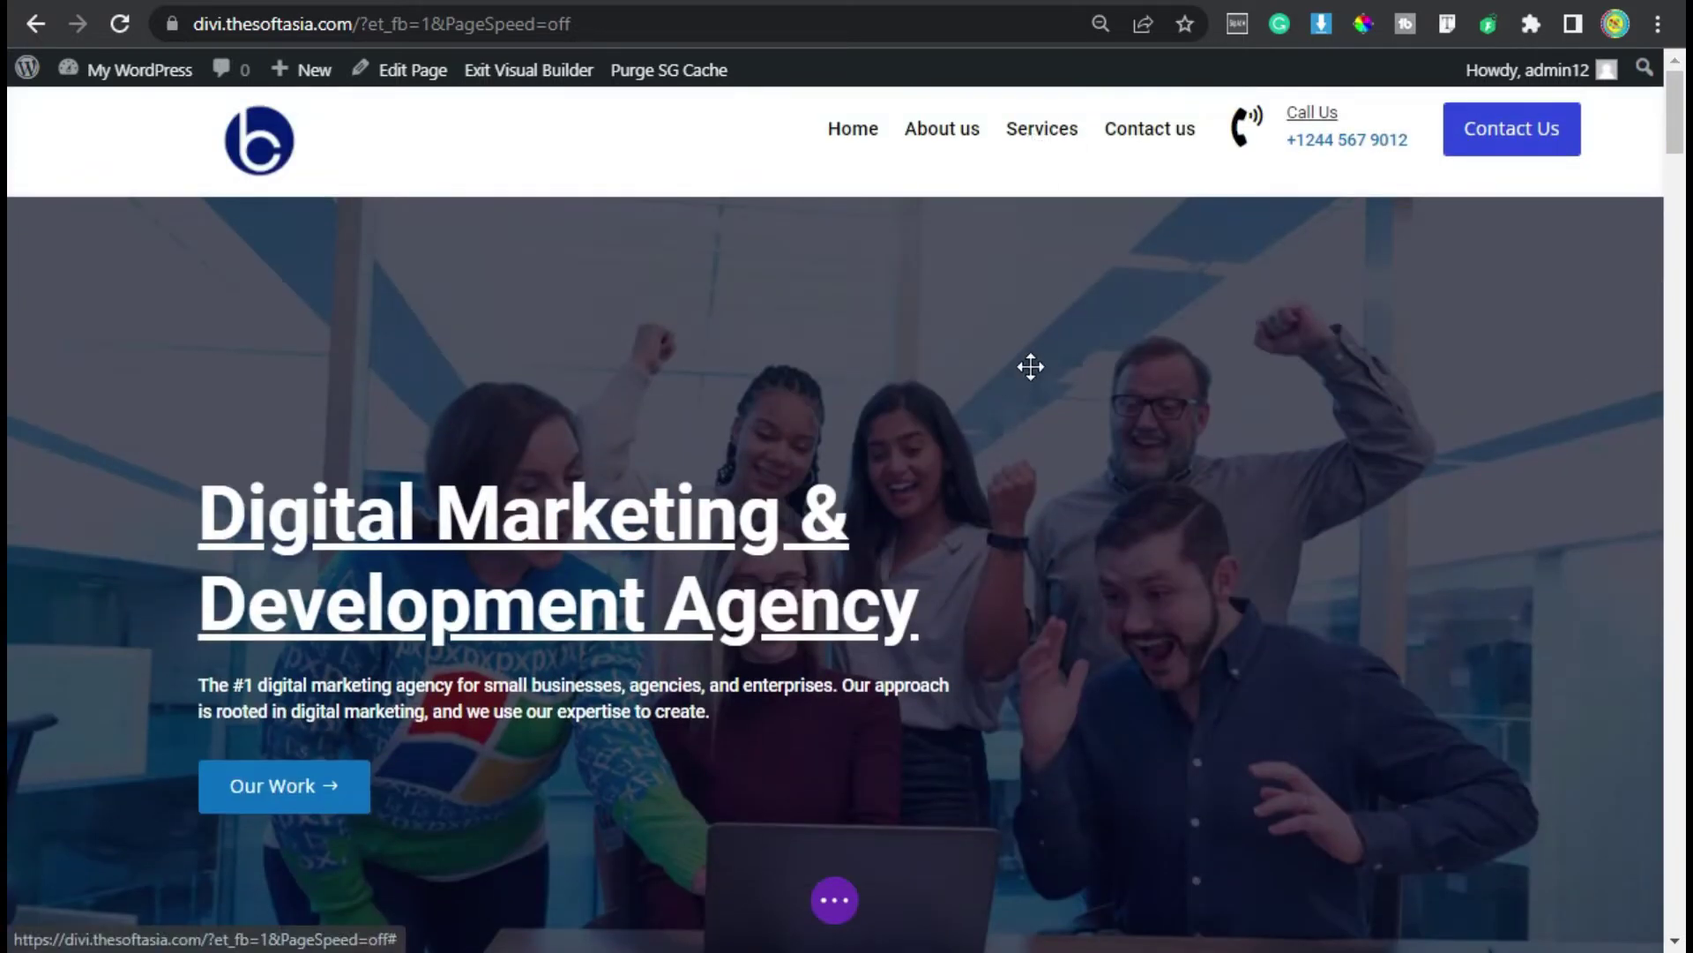
Step: Enter 'services' as the Our Services row's CSS ID and save the row settings
scroll(1030, 366, "down", 15)
scroll(1031, 366, "down", 4)
scroll(1029, 367, "up", 4)
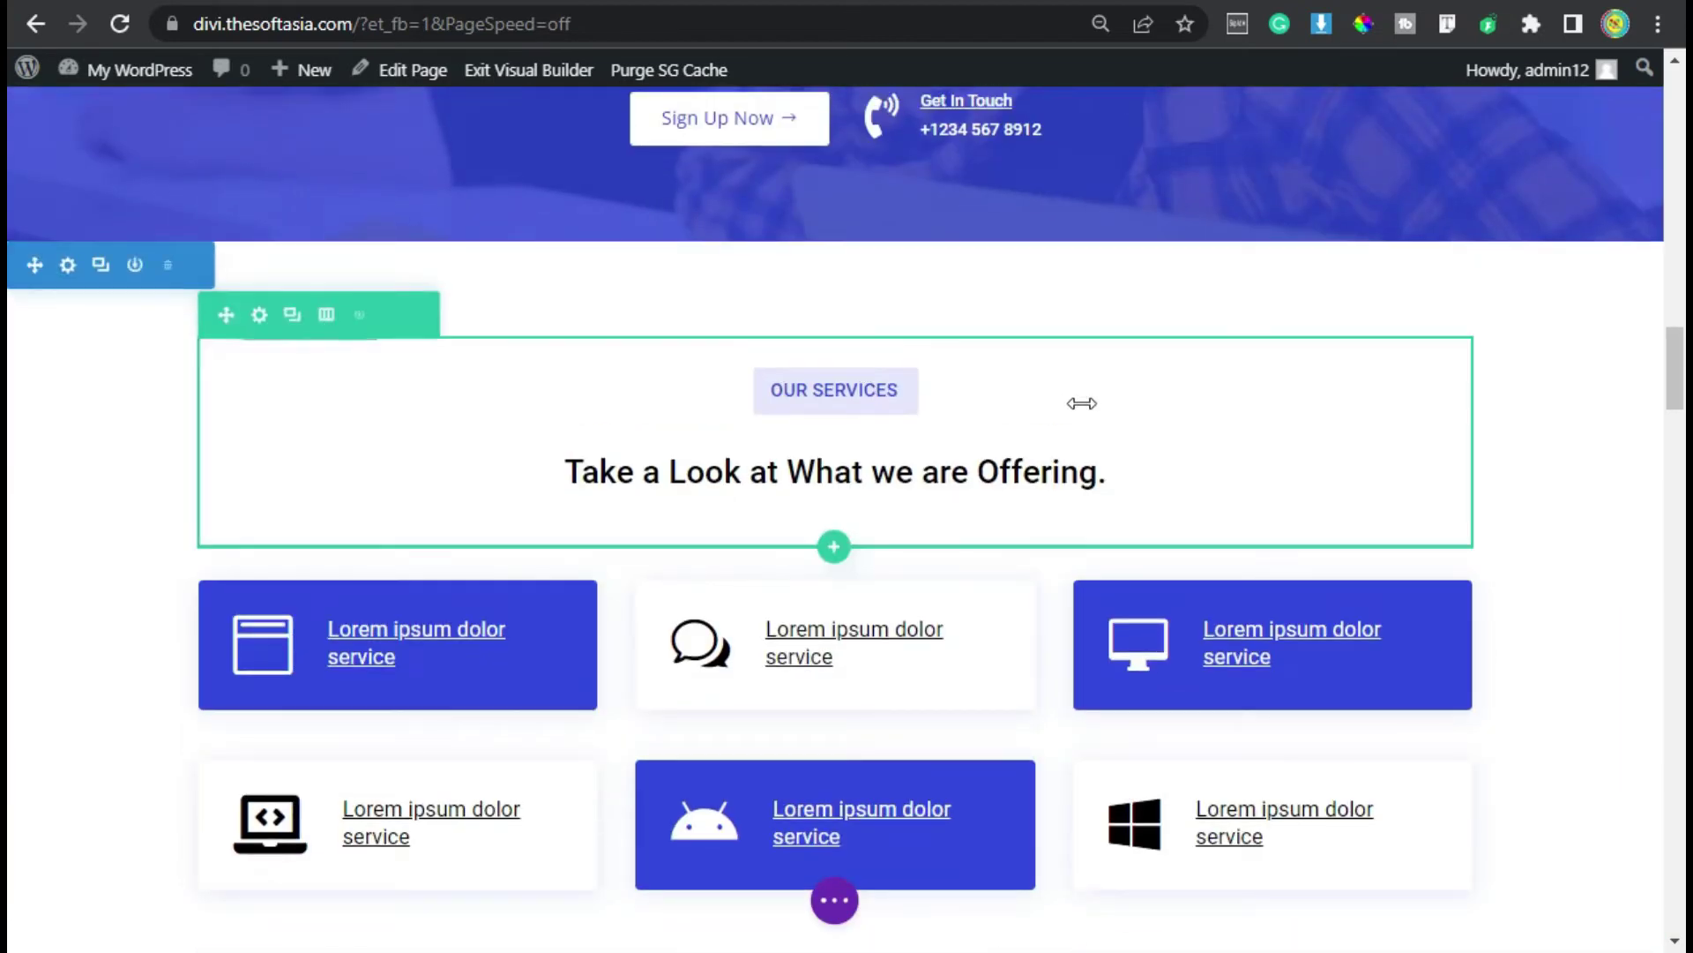
left_click(259, 318)
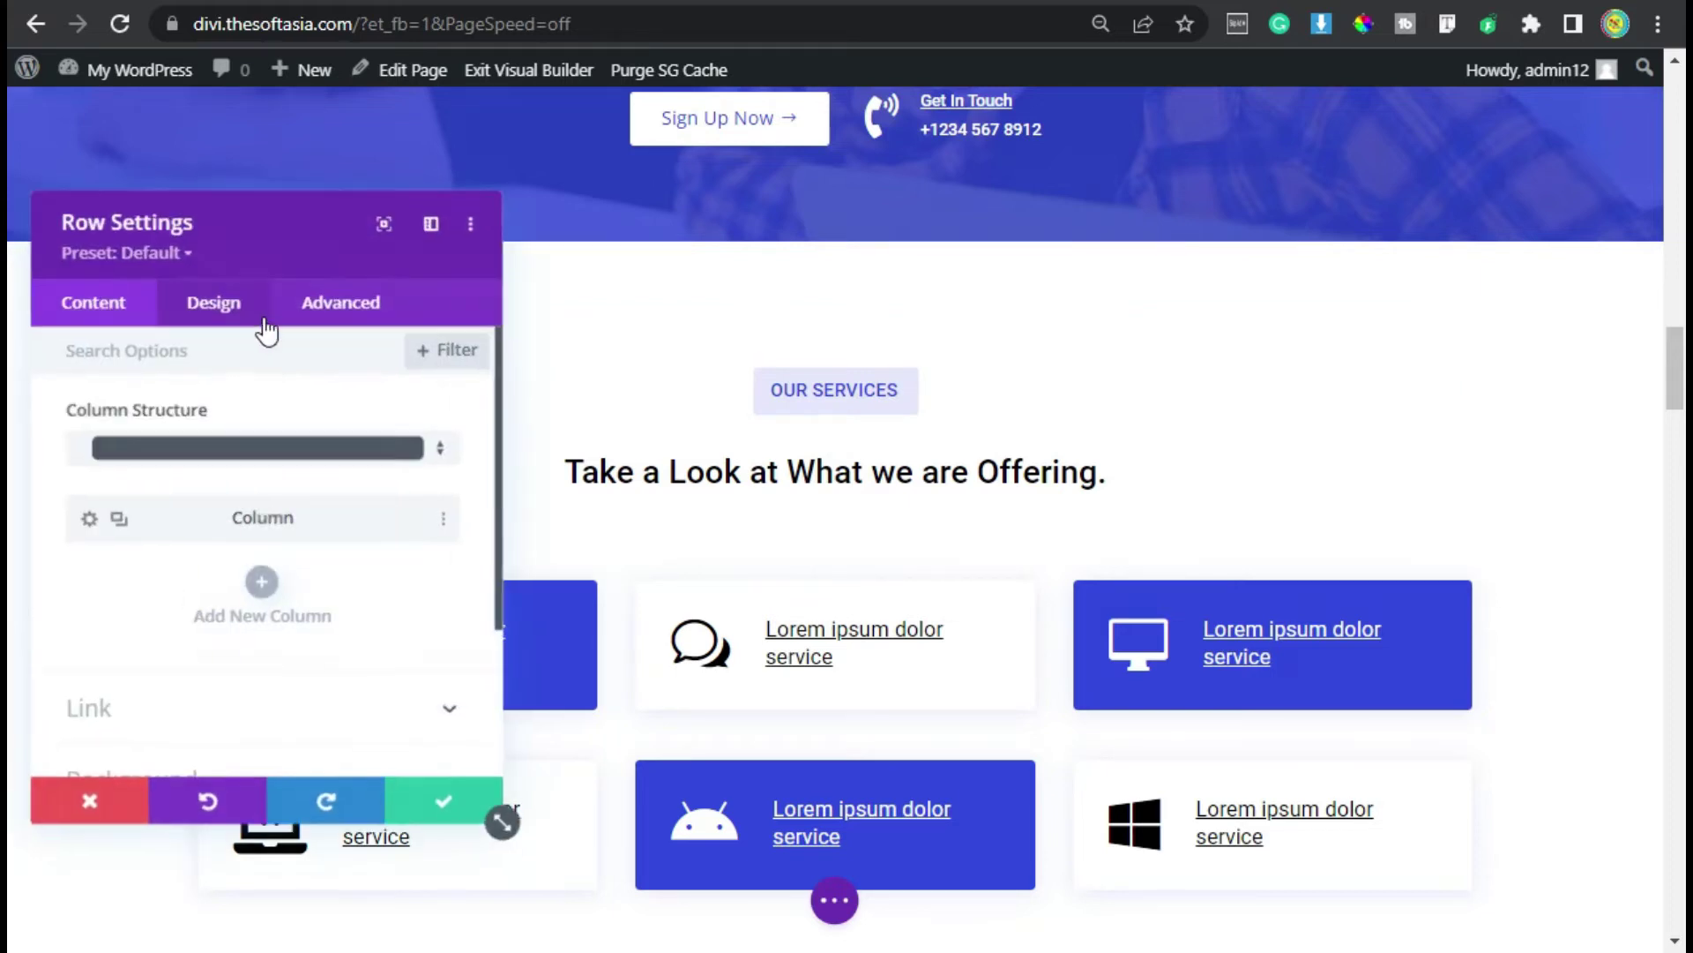
left_click(324, 318)
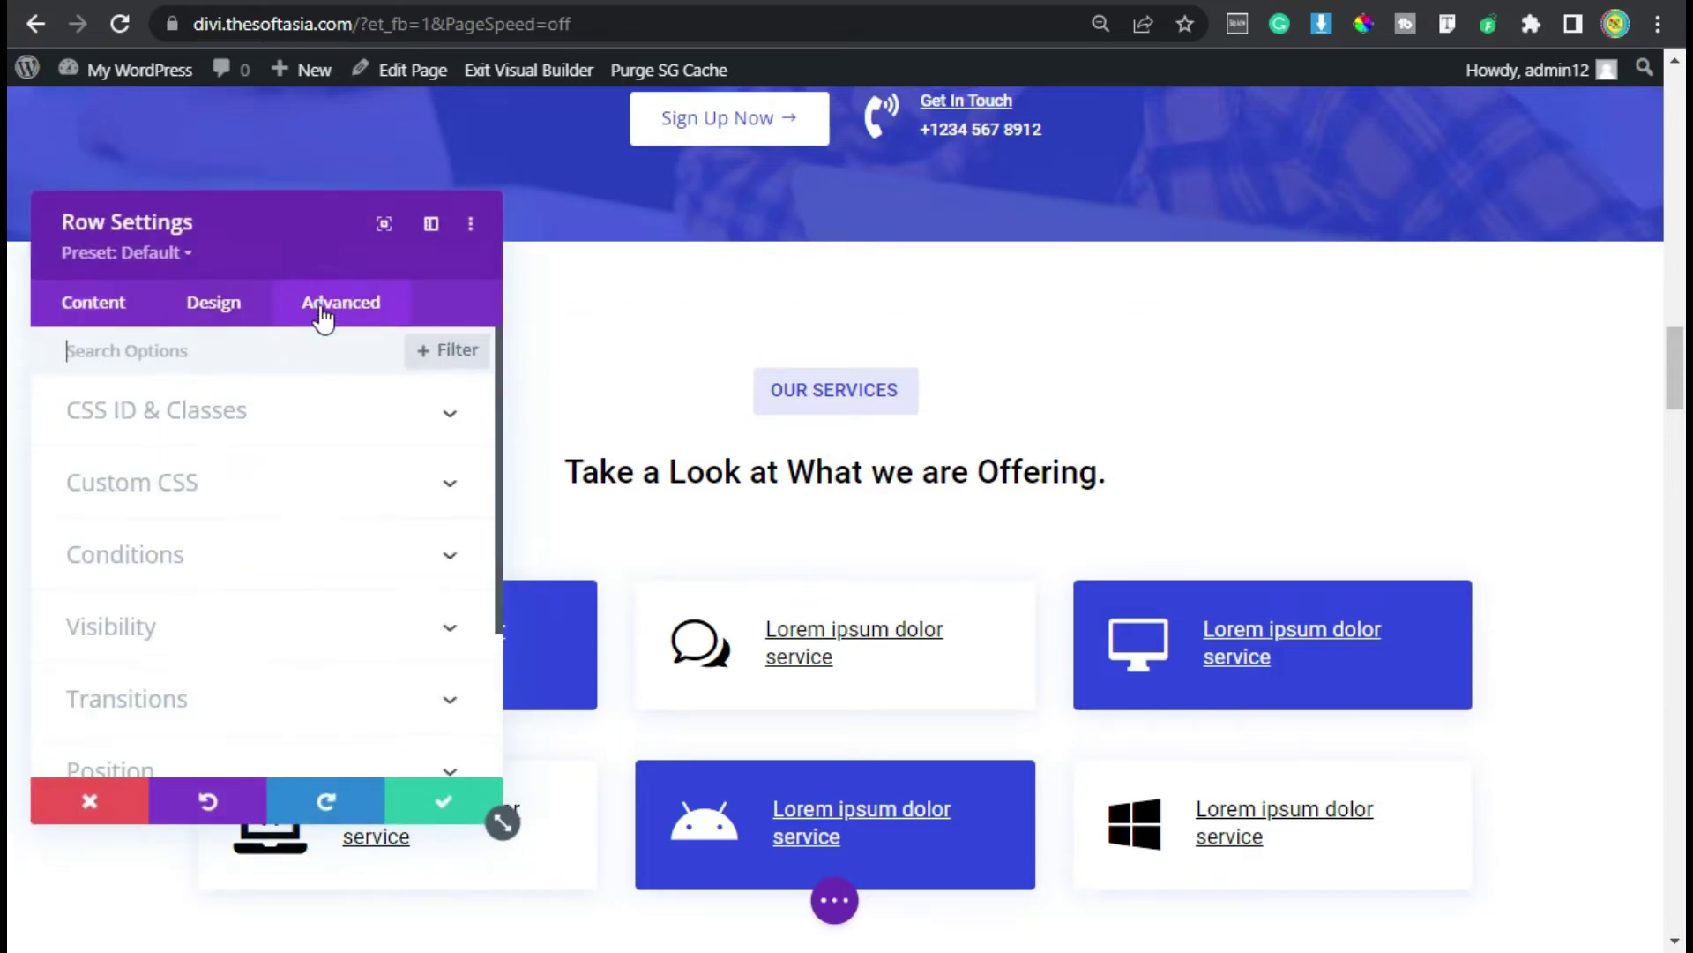
left_click(281, 411)
left_click(262, 492)
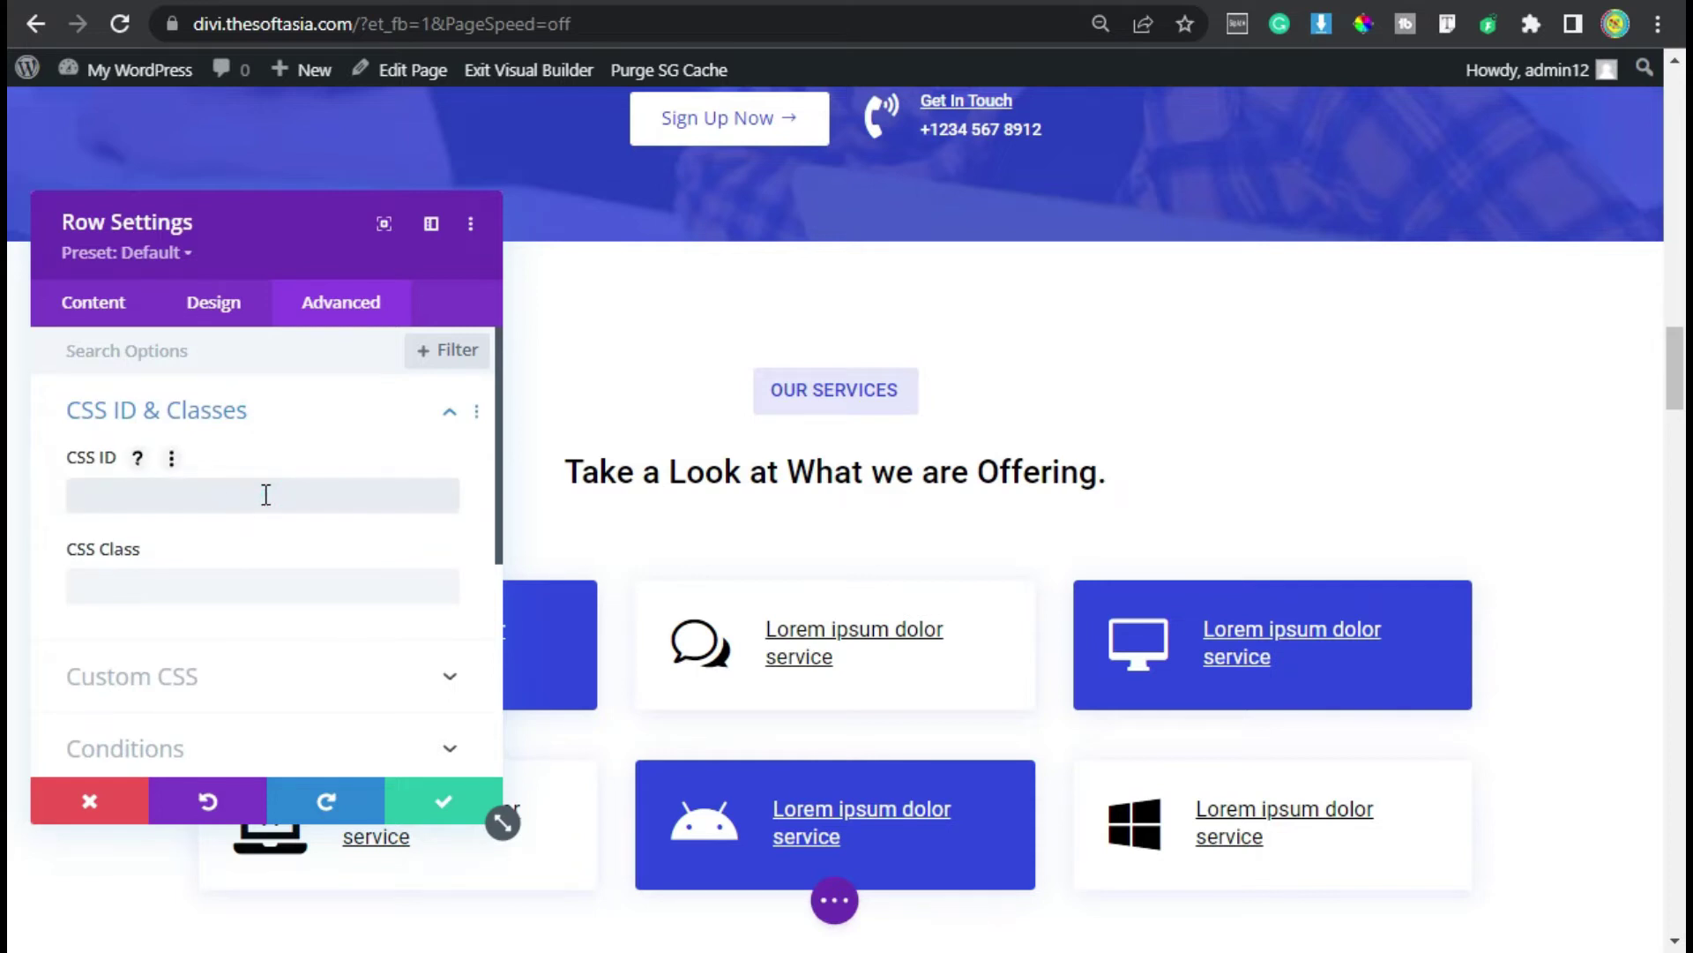
type("serv")
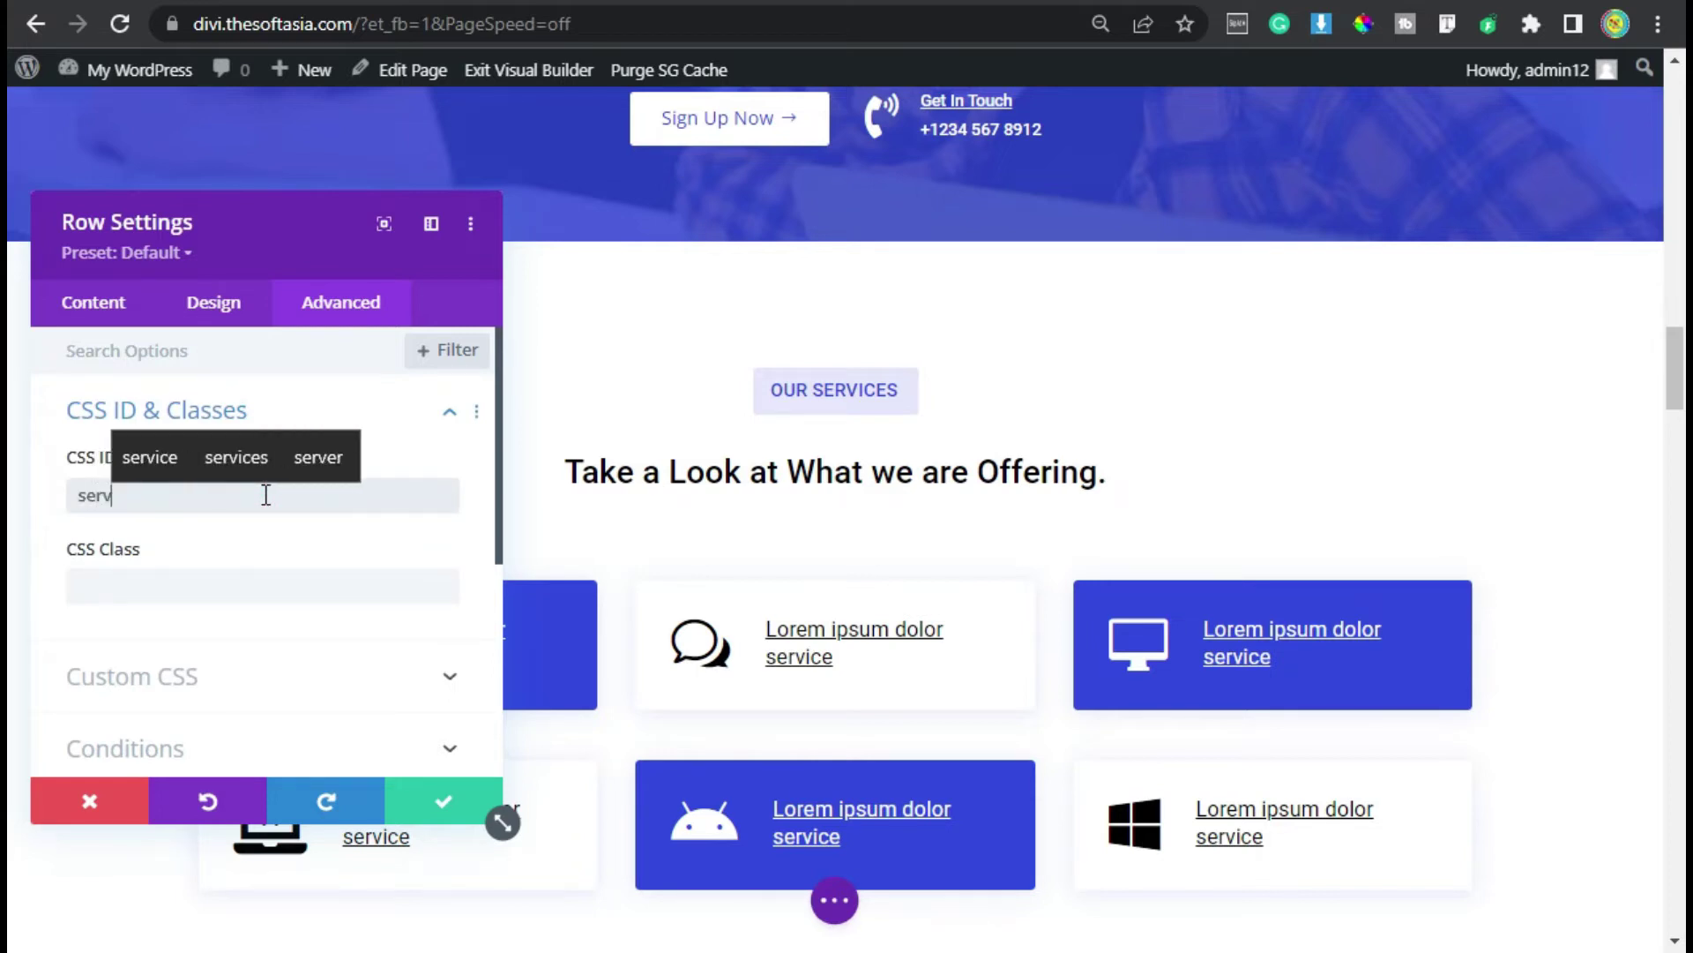
type("ices")
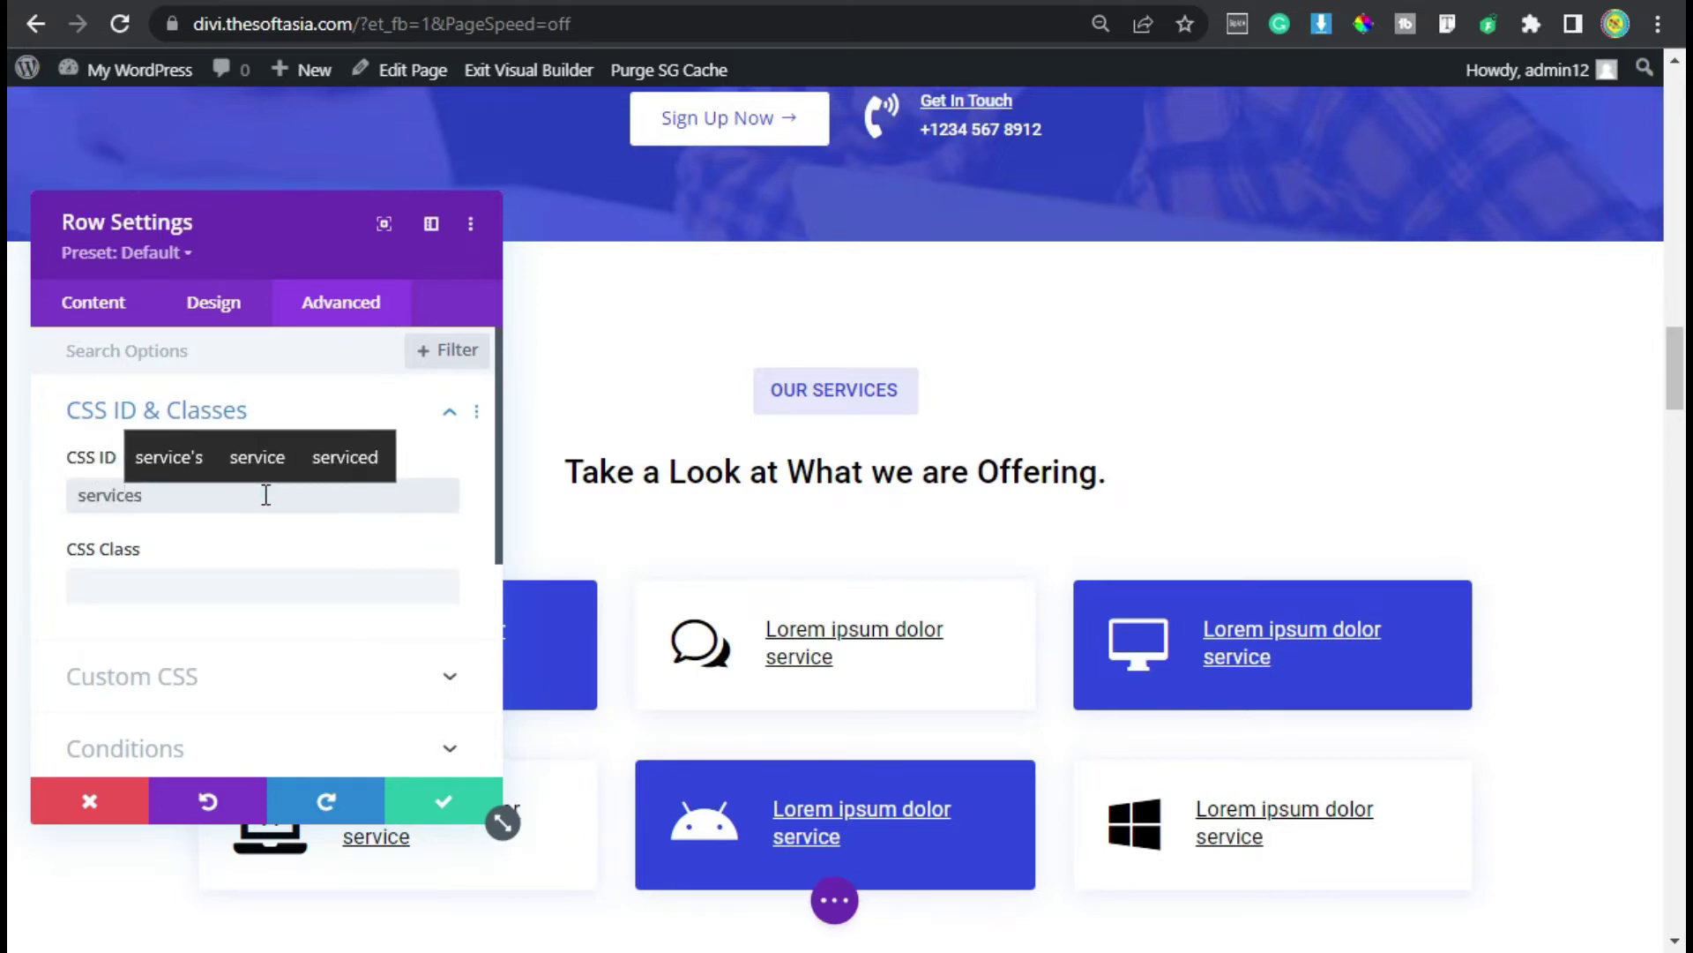
left_click(459, 807)
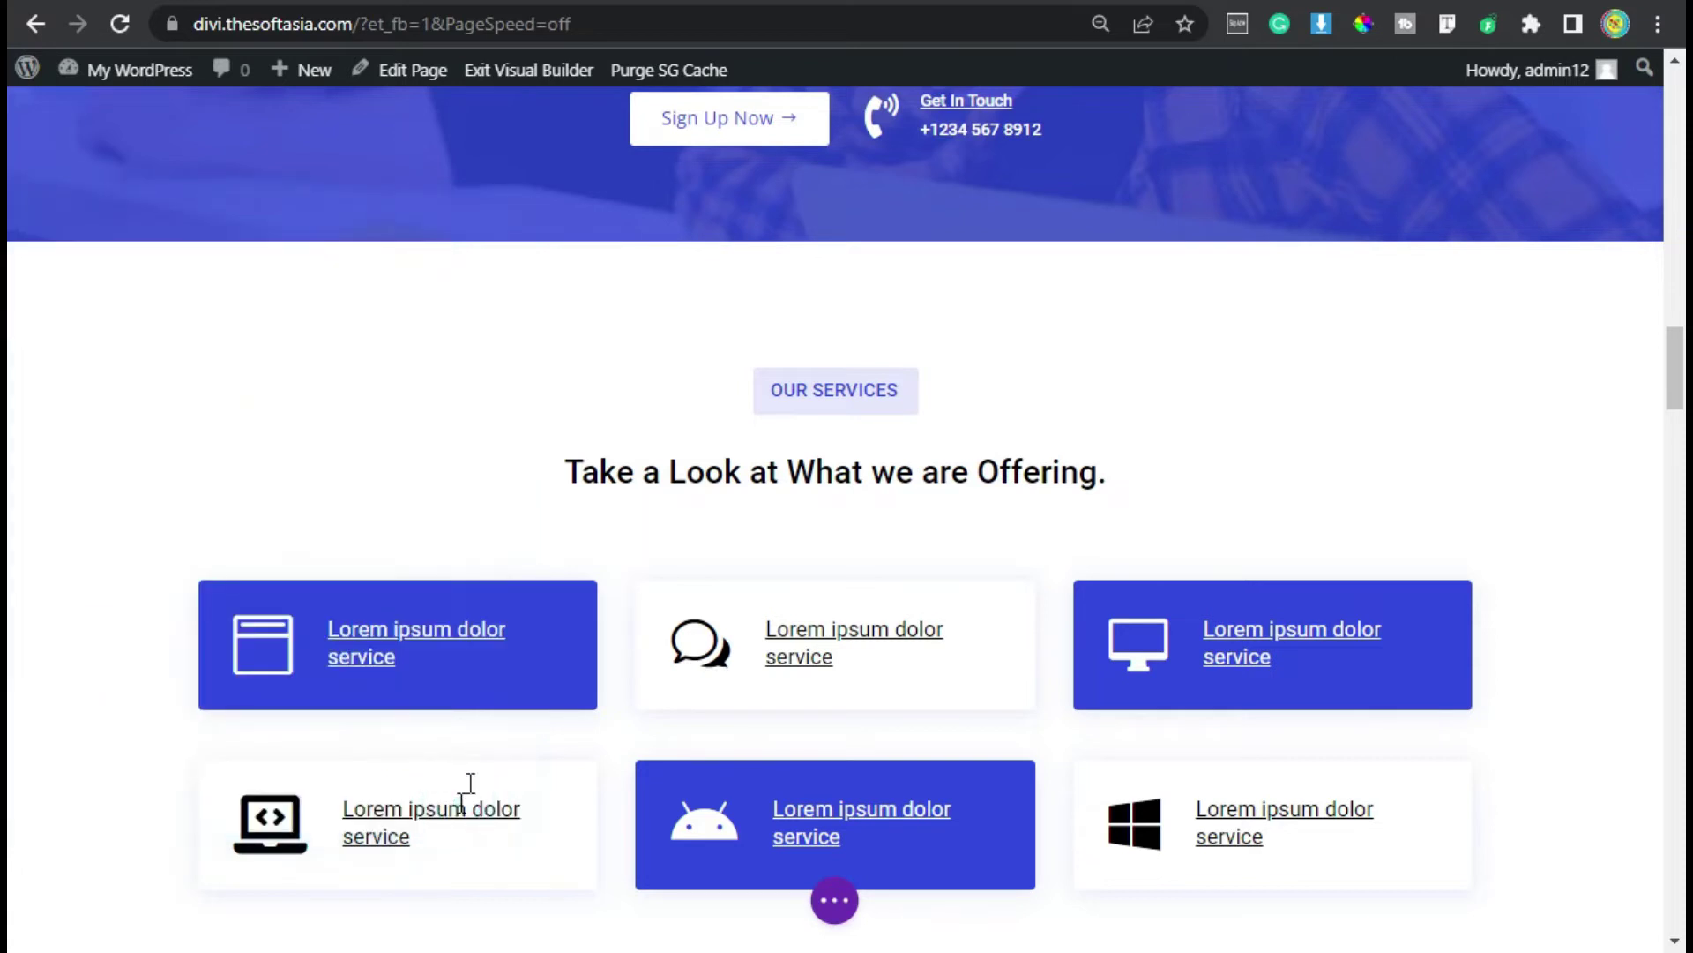
Step: Scroll to the Contact Us row, give it the CSS ID 'contact', and save the row
scroll(1163, 538, "up", 15)
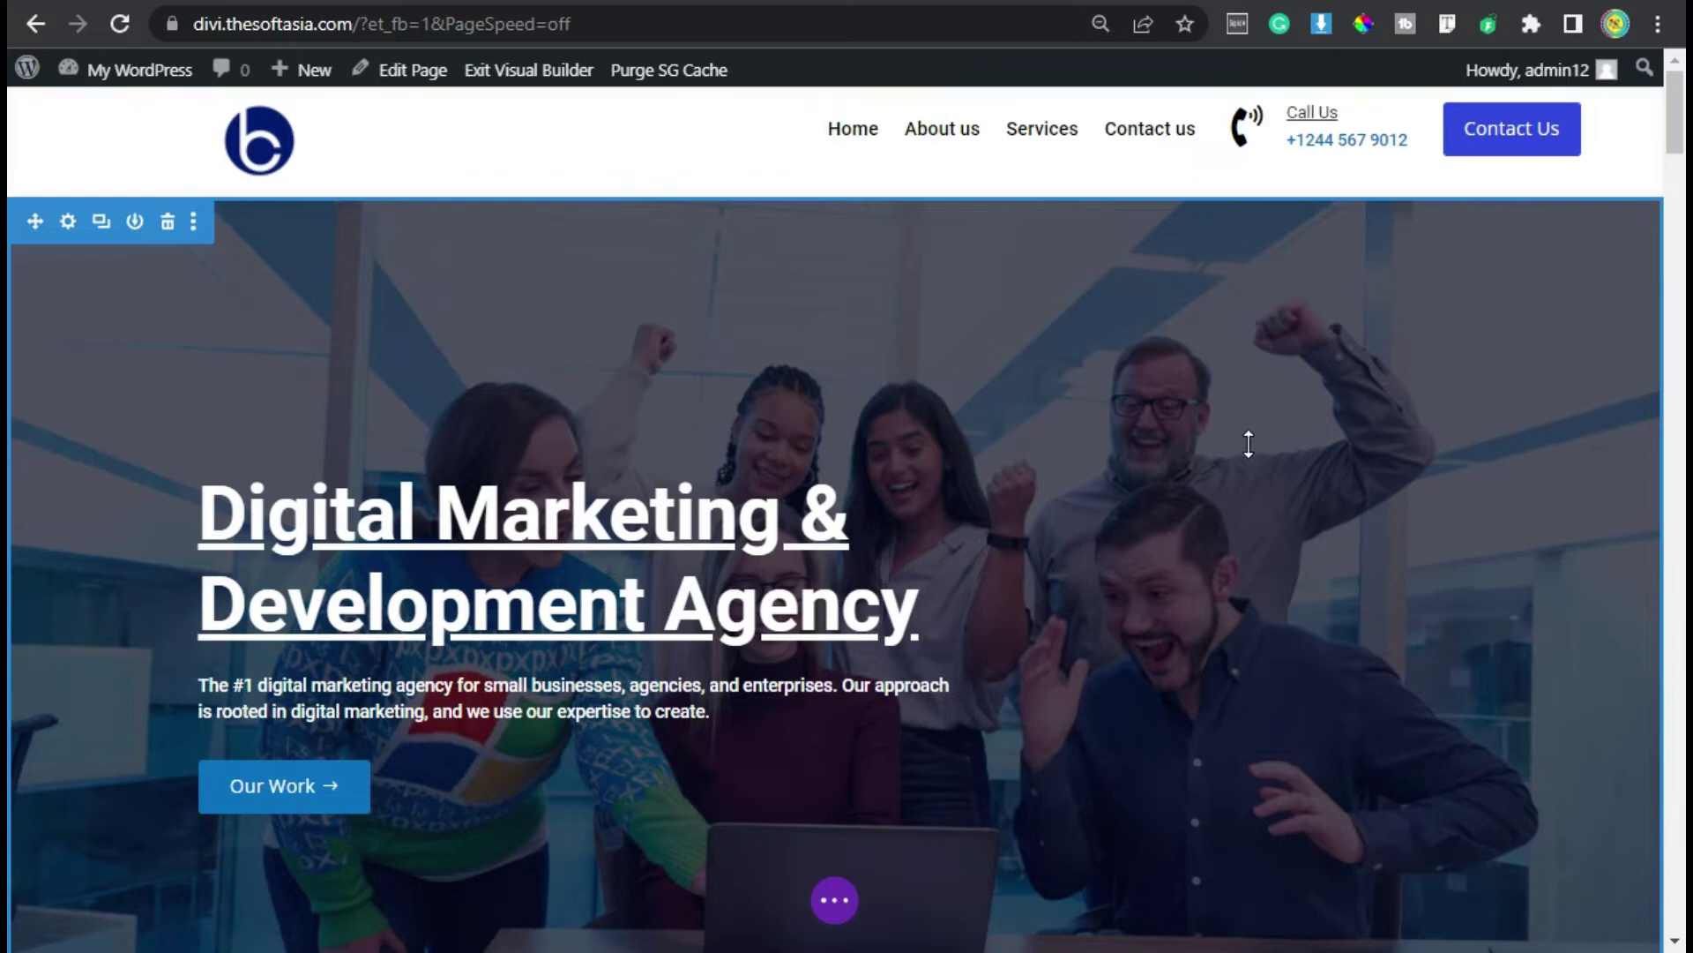
left_click_drag(1673, 123, 13, 834)
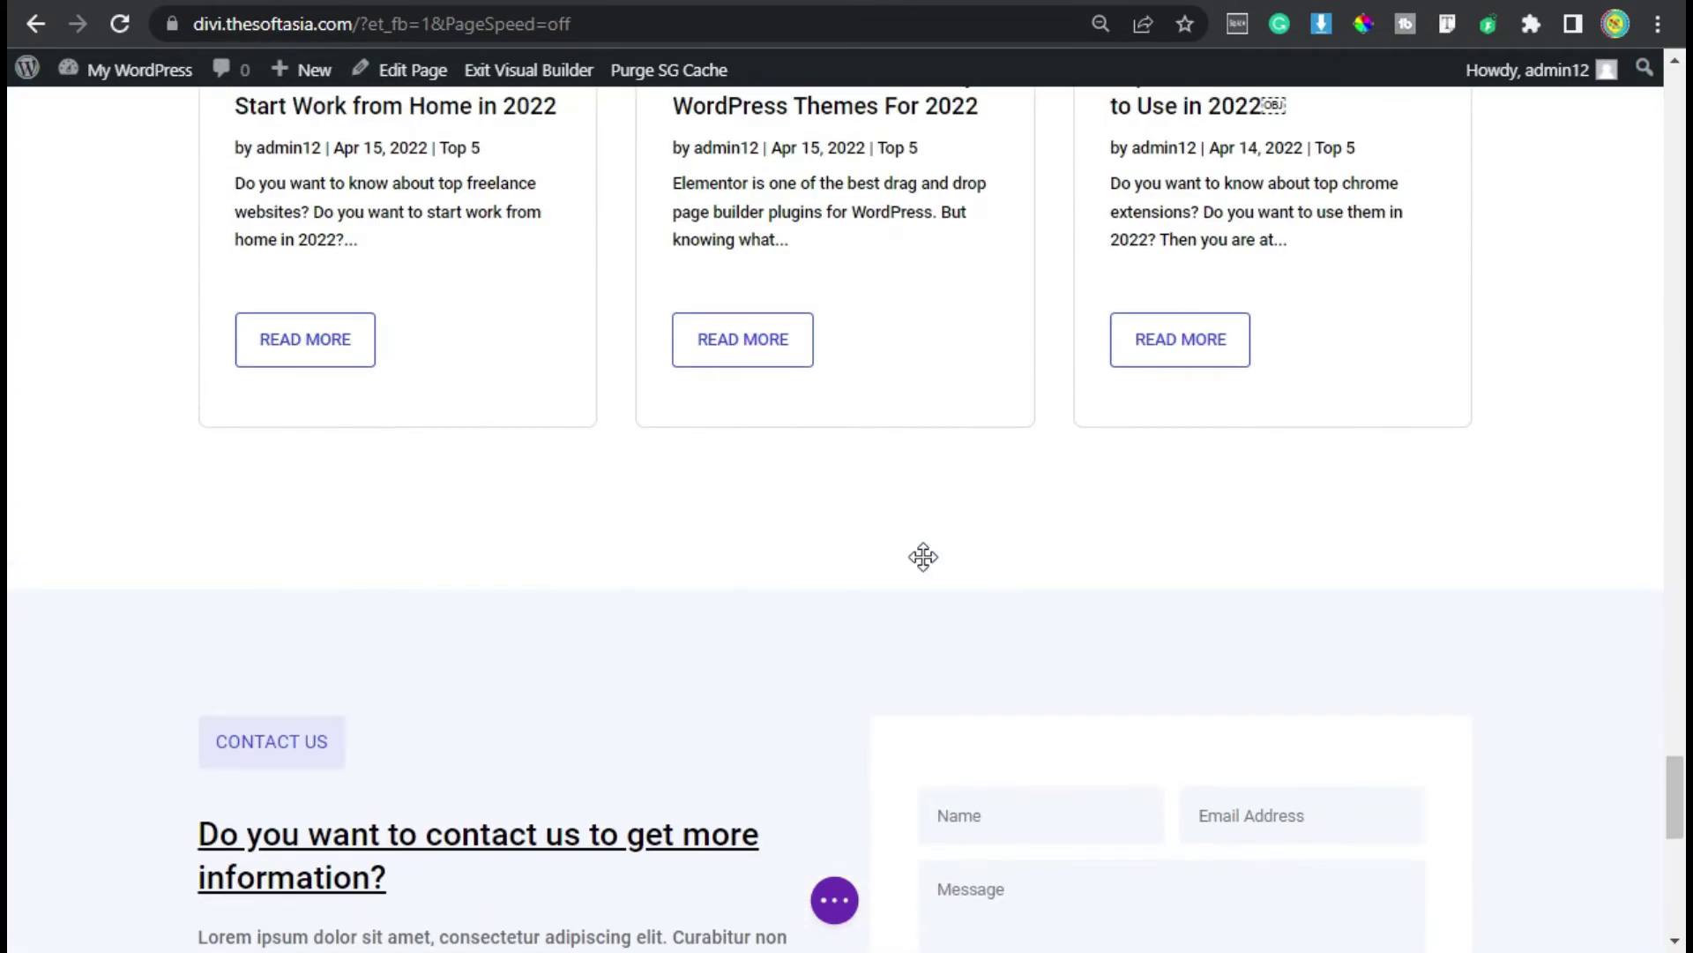
scroll(551, 578, "down", 4)
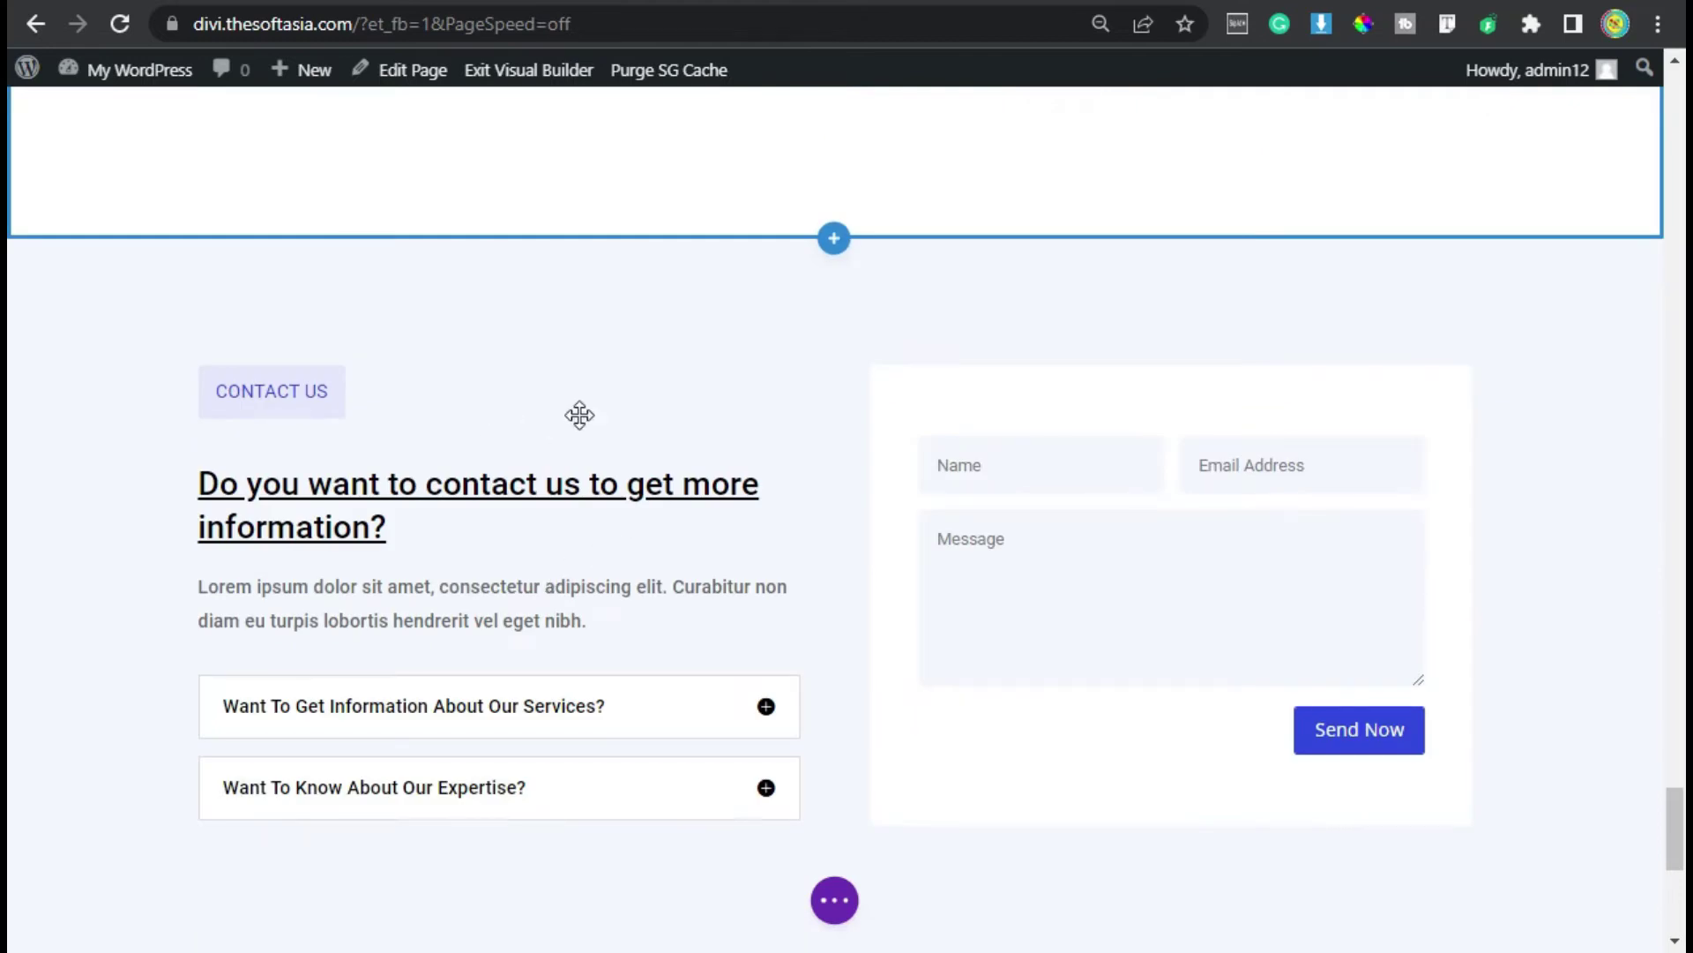
mouse_move(416, 370)
left_click(260, 315)
left_click(342, 304)
left_click(253, 406)
left_click(234, 495)
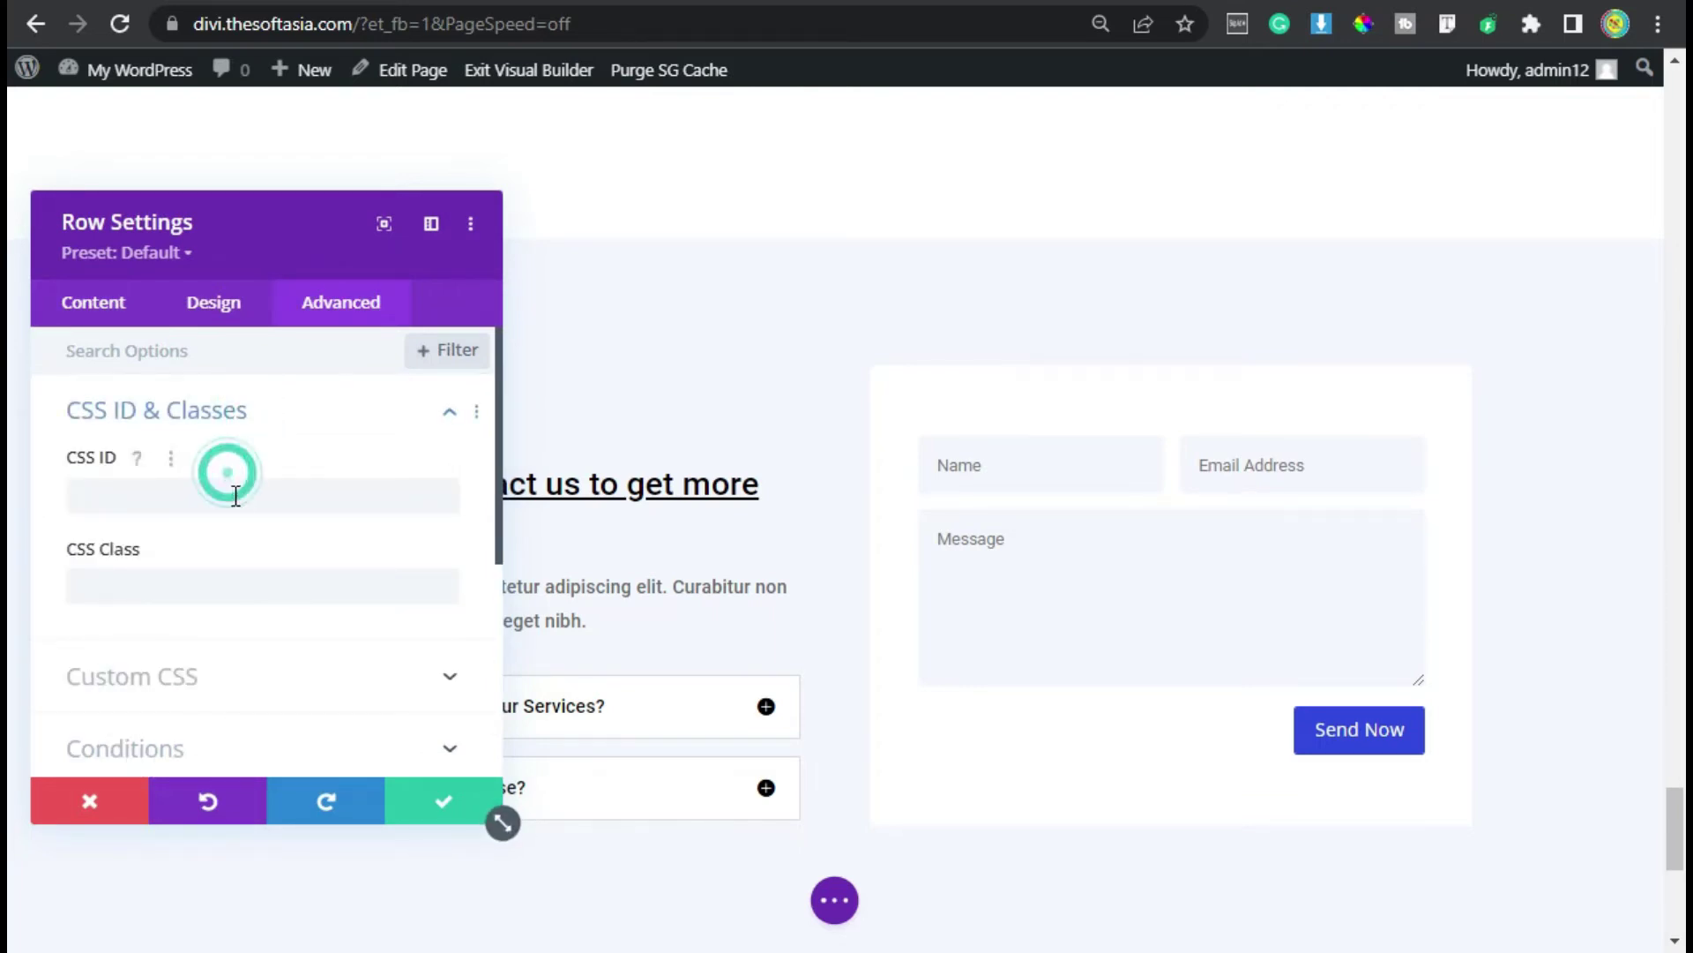
type("contact")
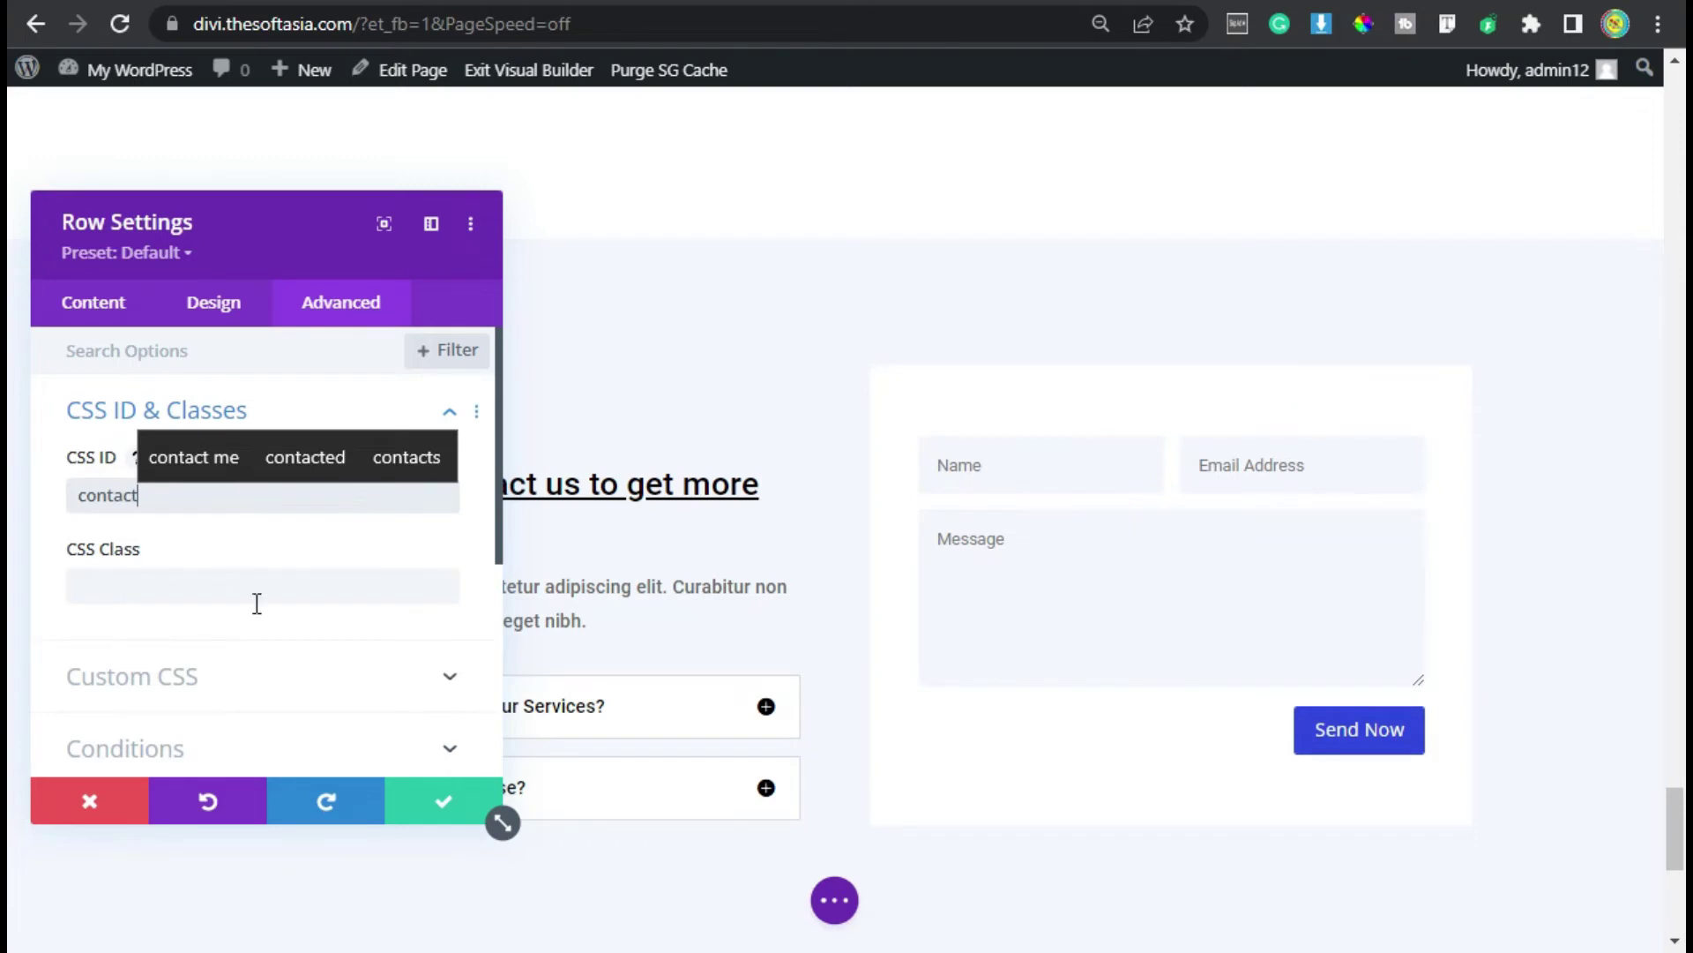
left_click(430, 797)
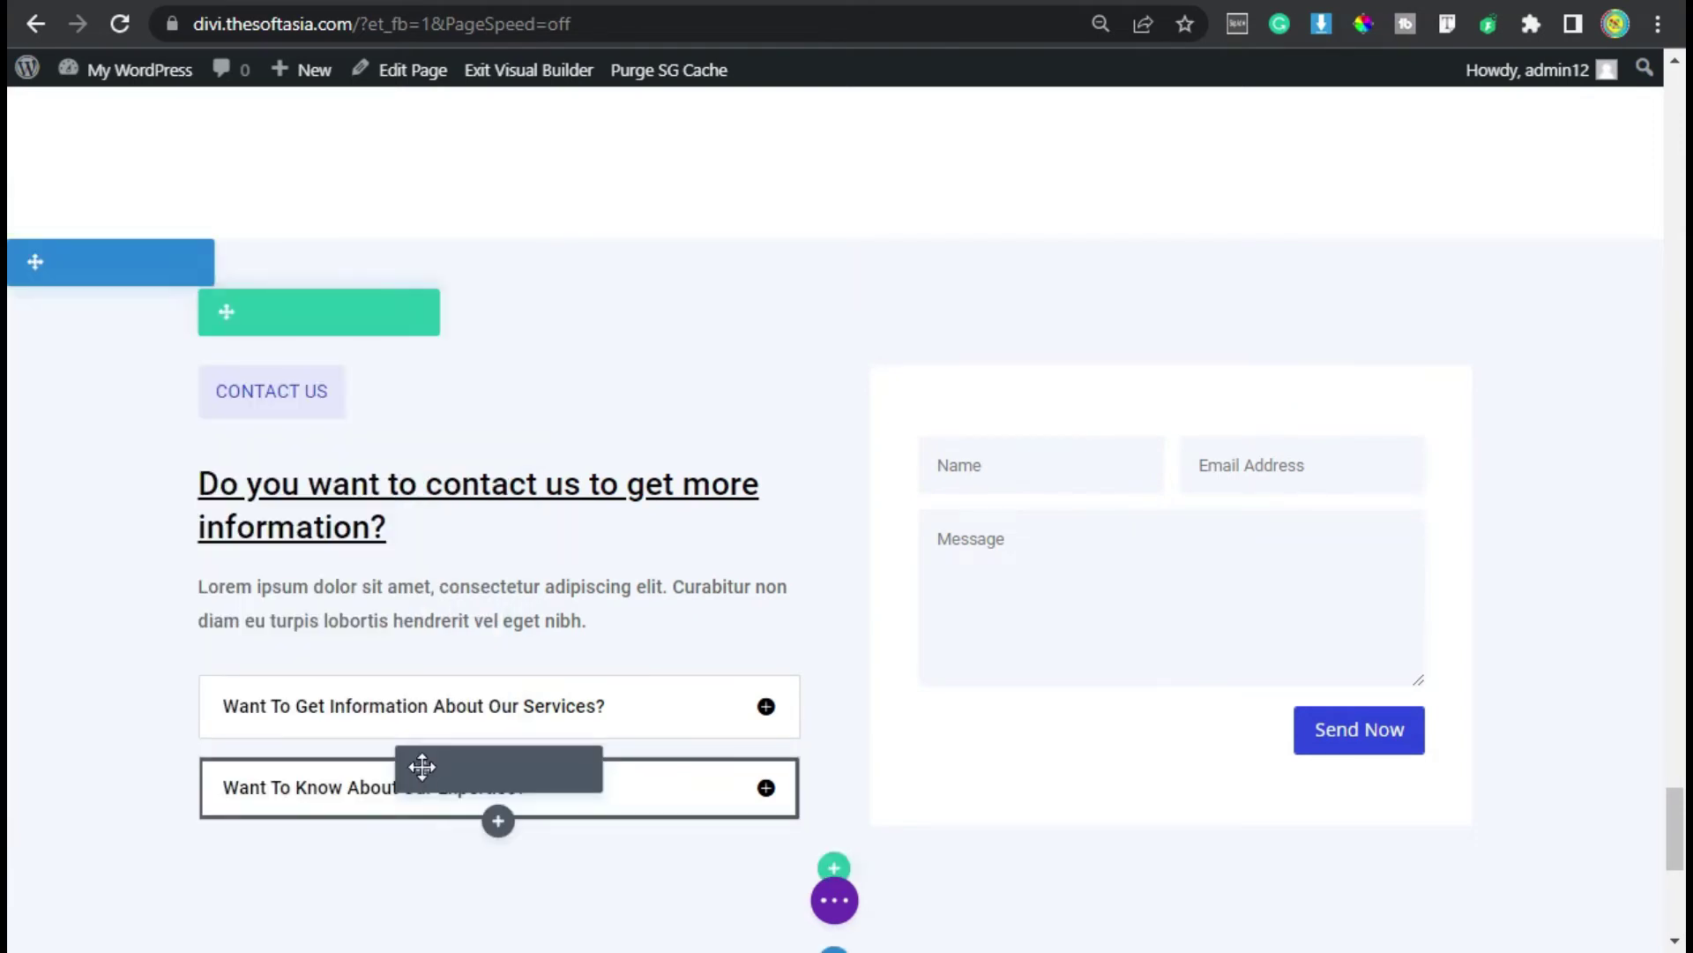
left_click(834, 900)
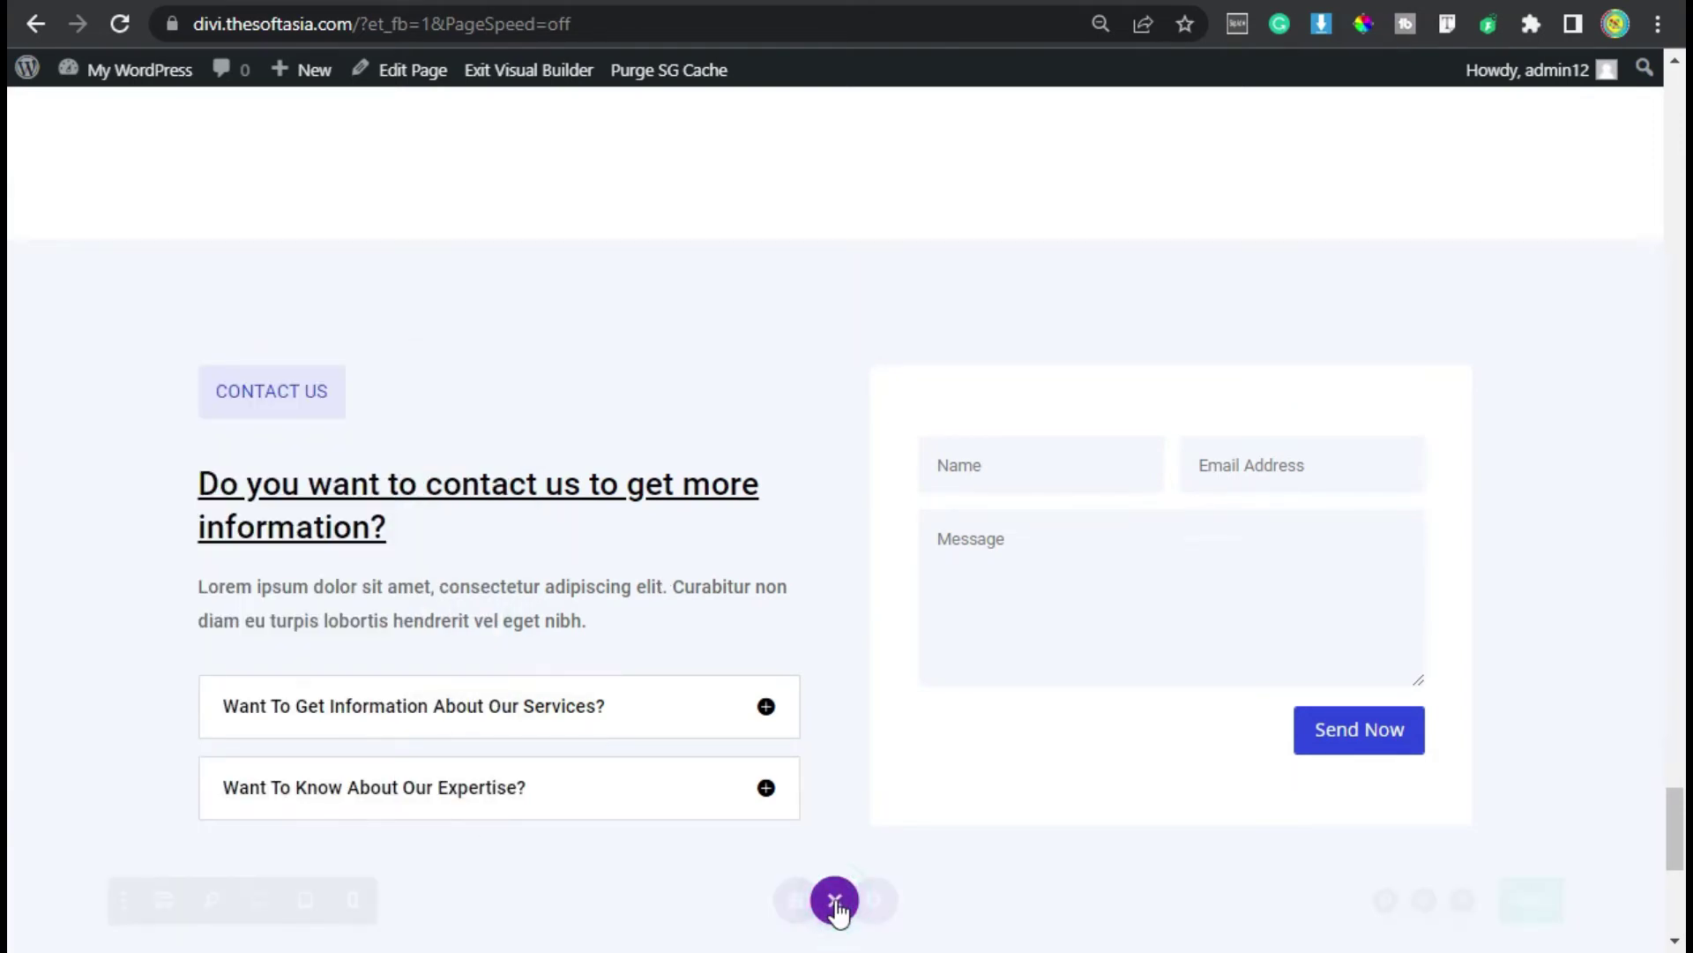
Step: Save the page's CSS ID changes and leave the builder for the WordPress Dashboard
left_click(1603, 907)
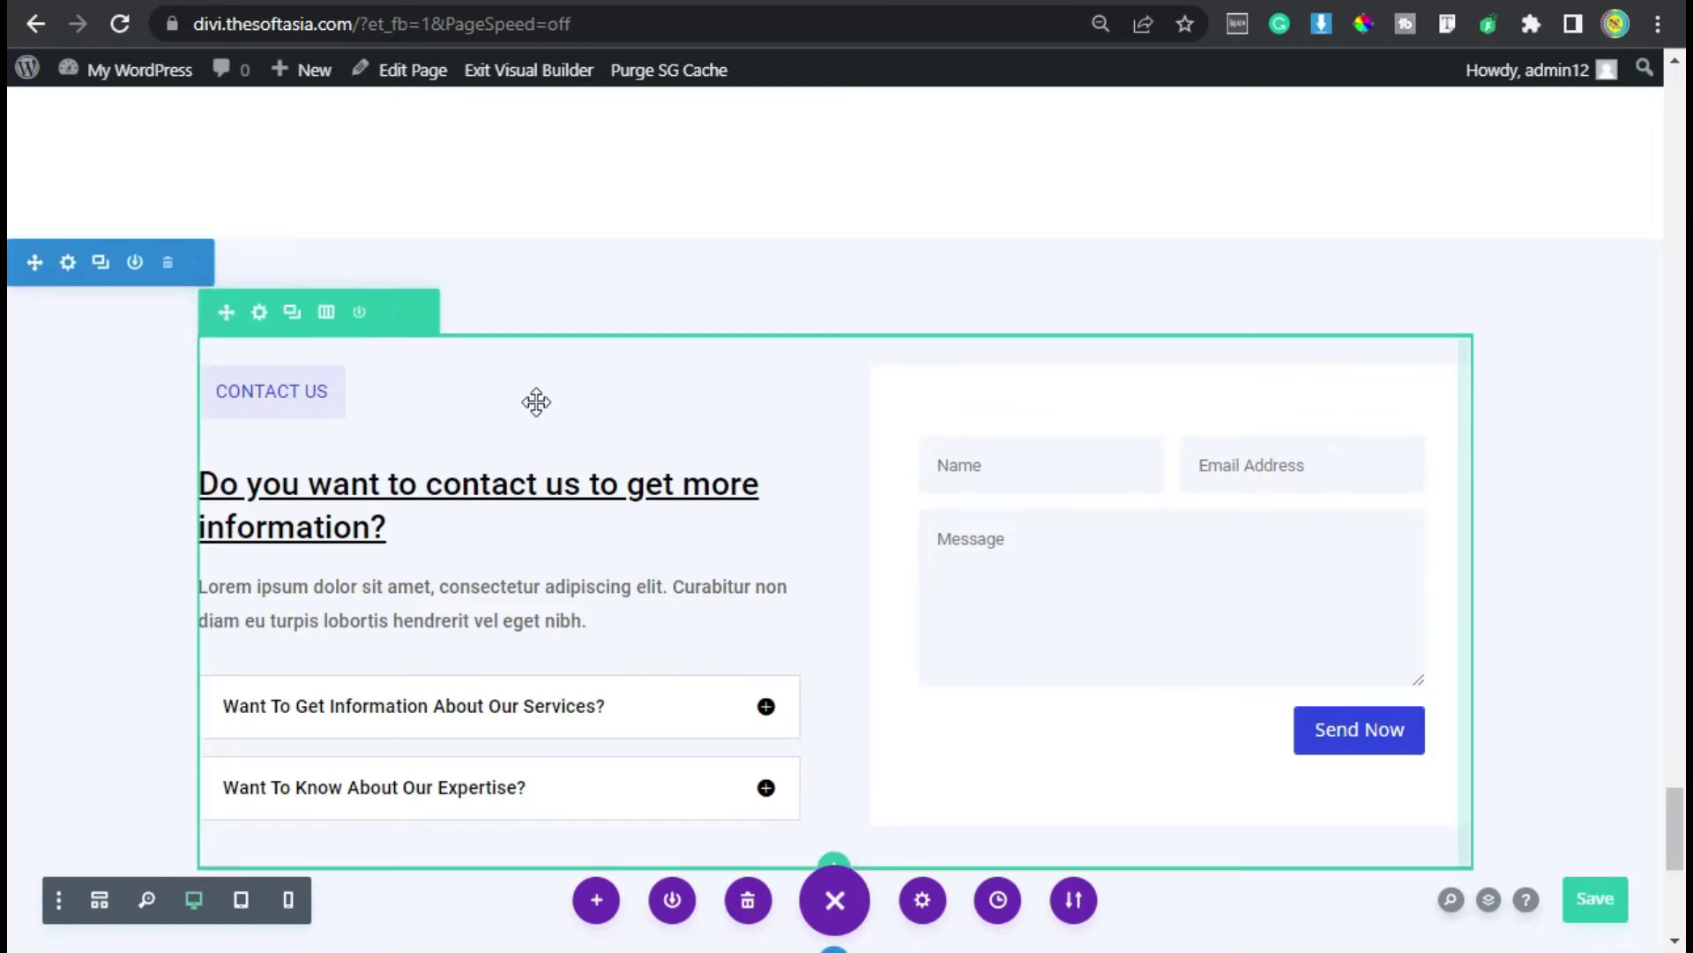
mouse_move(124, 72)
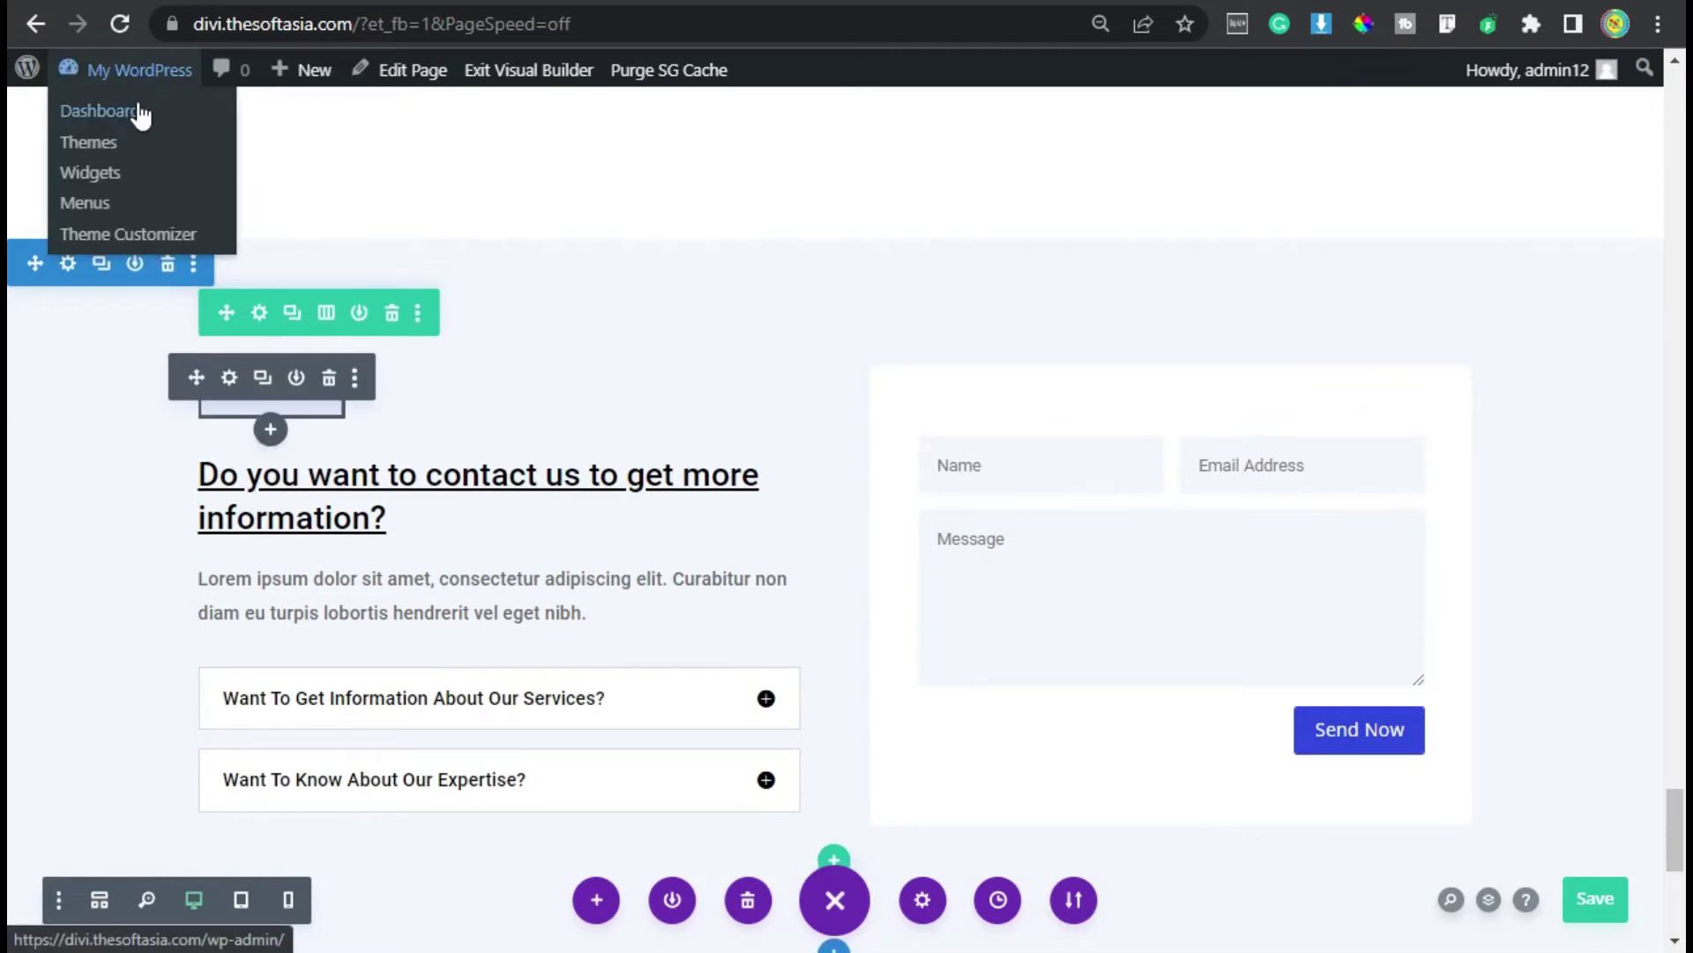
left_click(141, 116)
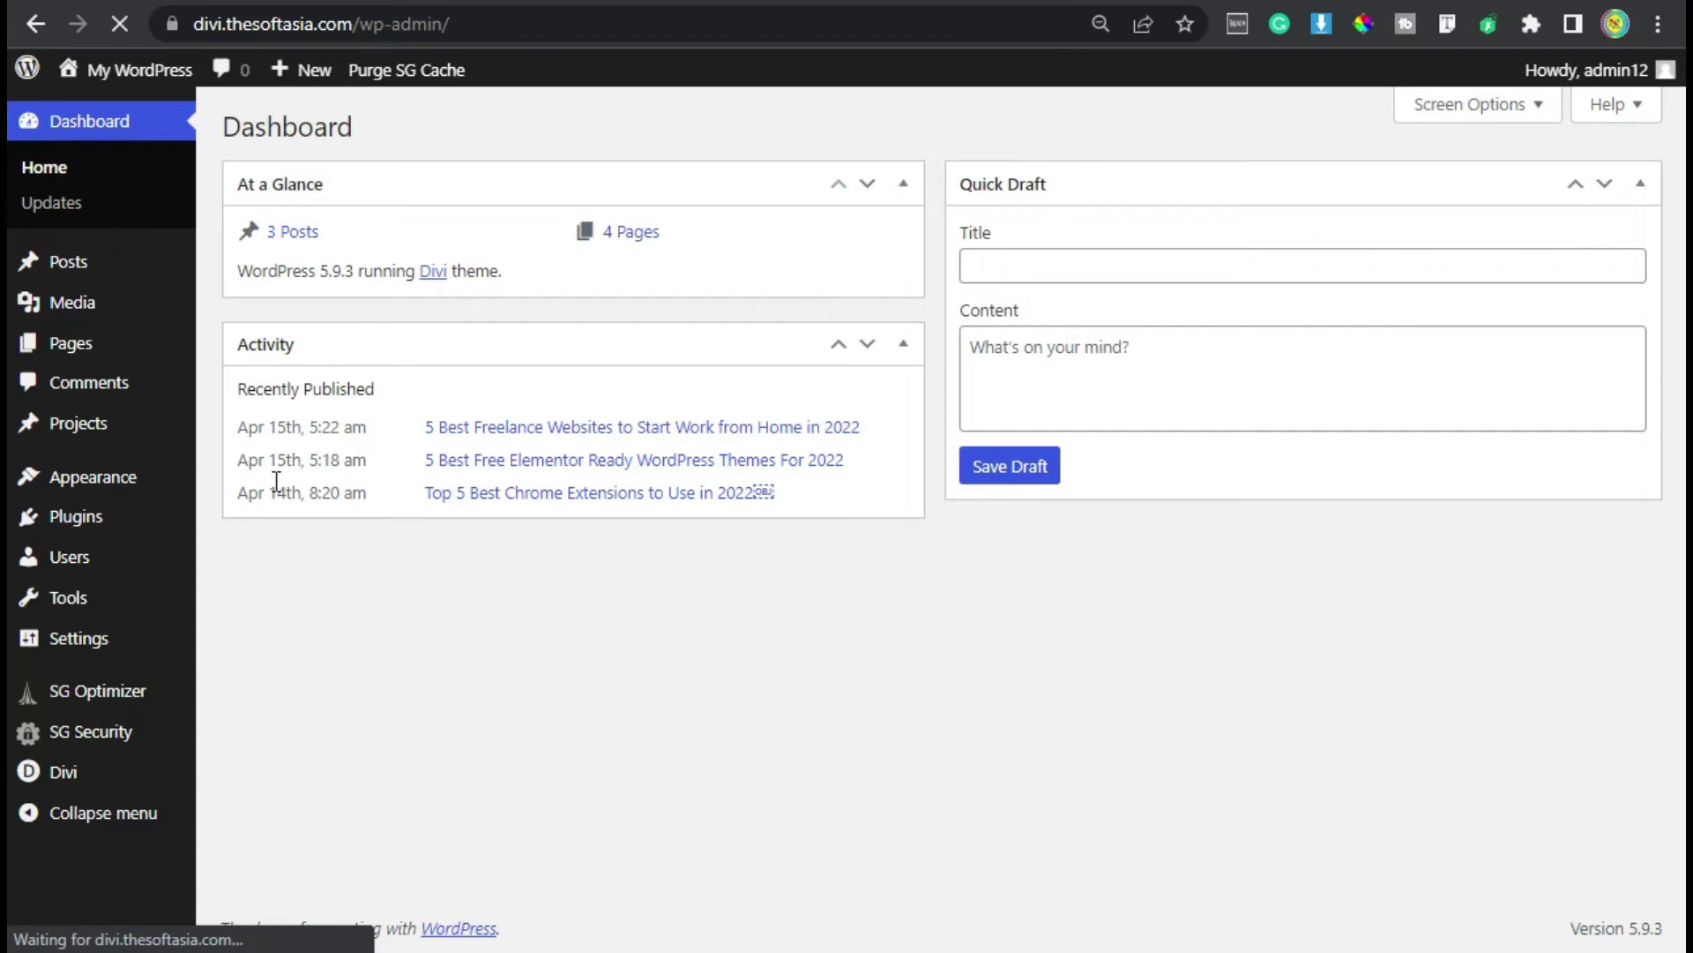
mouse_move(75, 494)
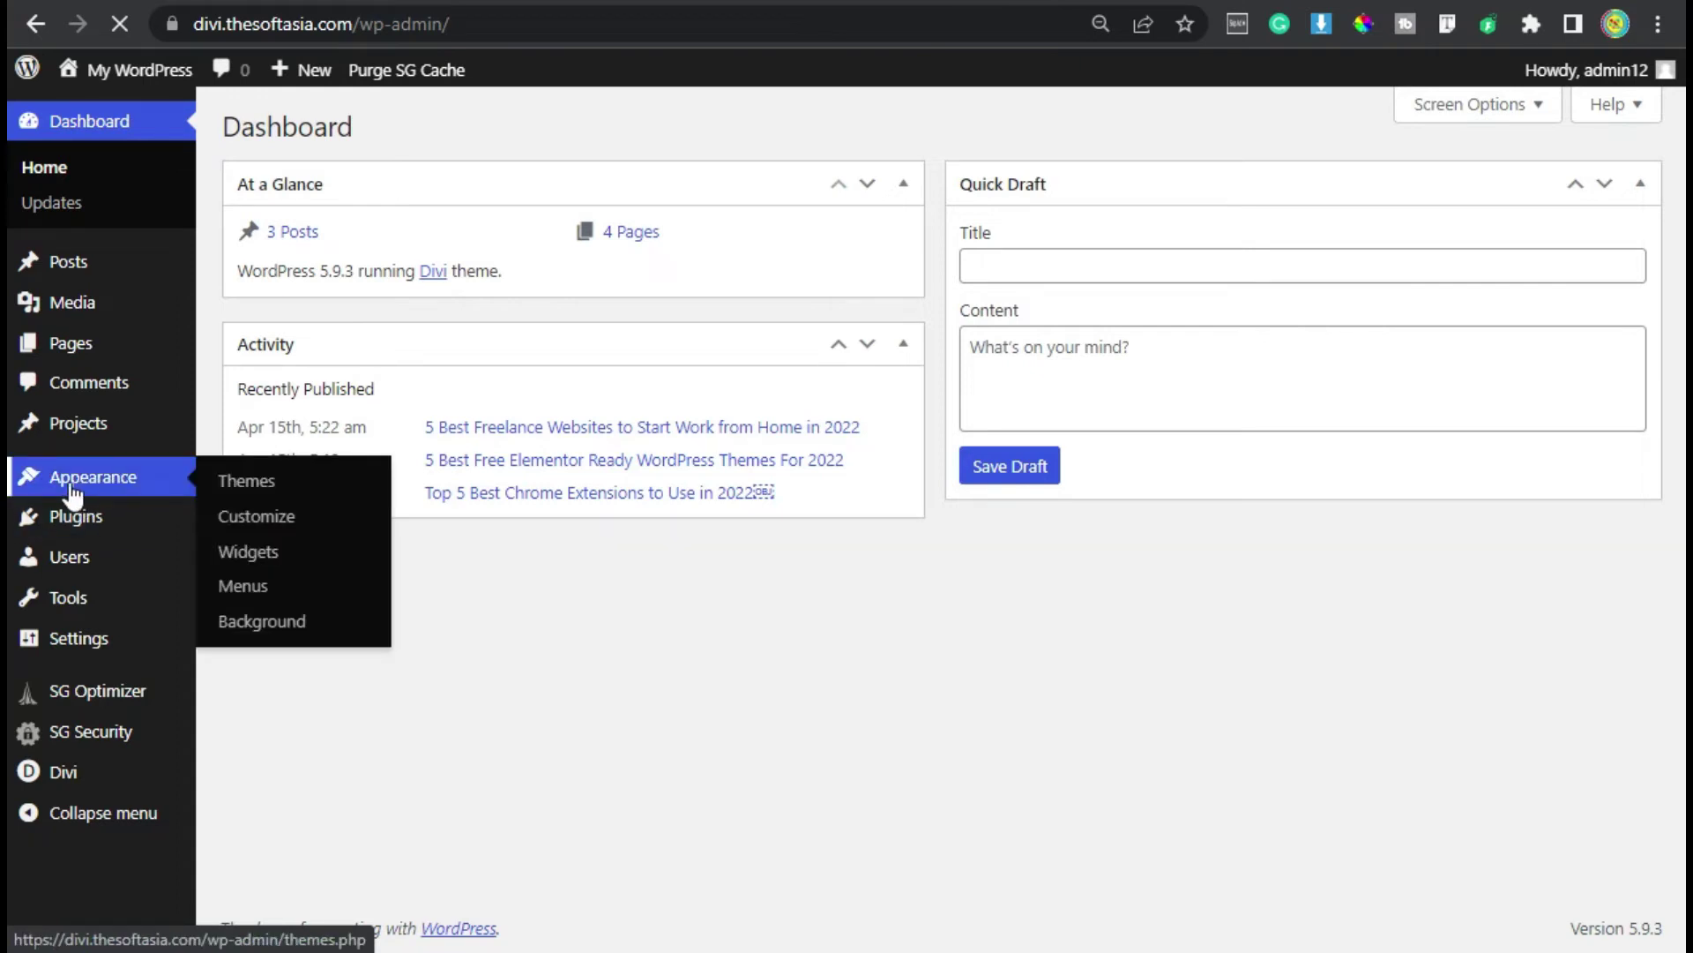
Step: Open the Primary Menu editor, expand Custom Links, and open the Home item's settings
left_click(270, 608)
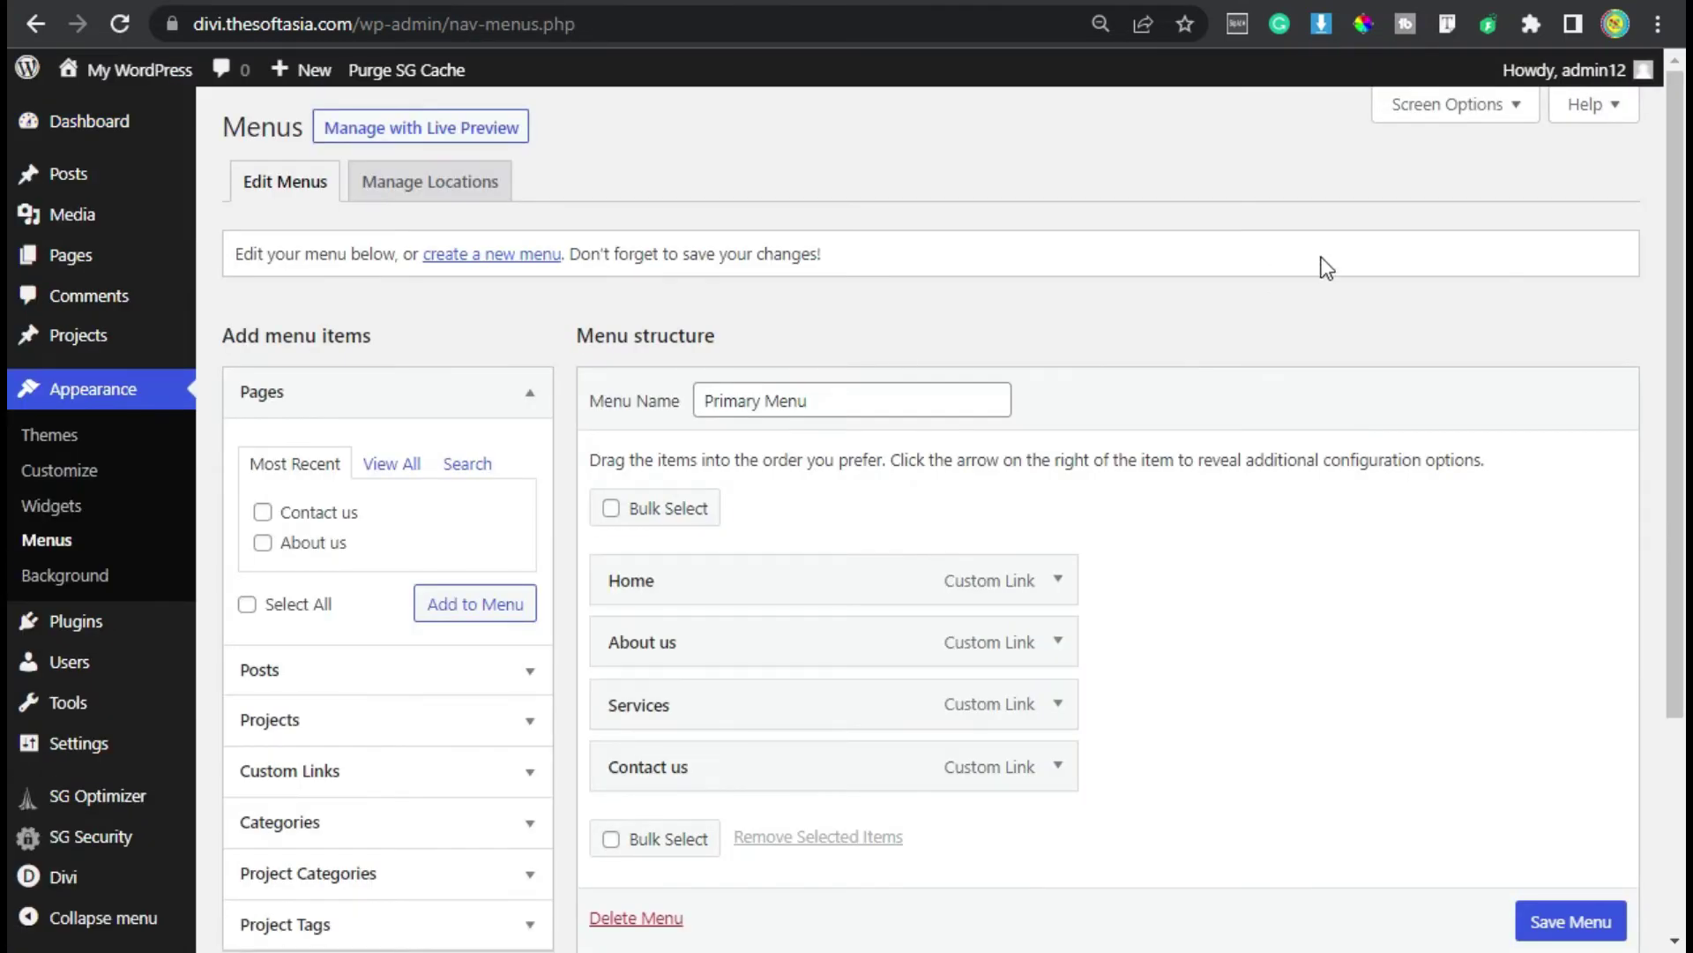
scroll(1087, 564, "down", 2)
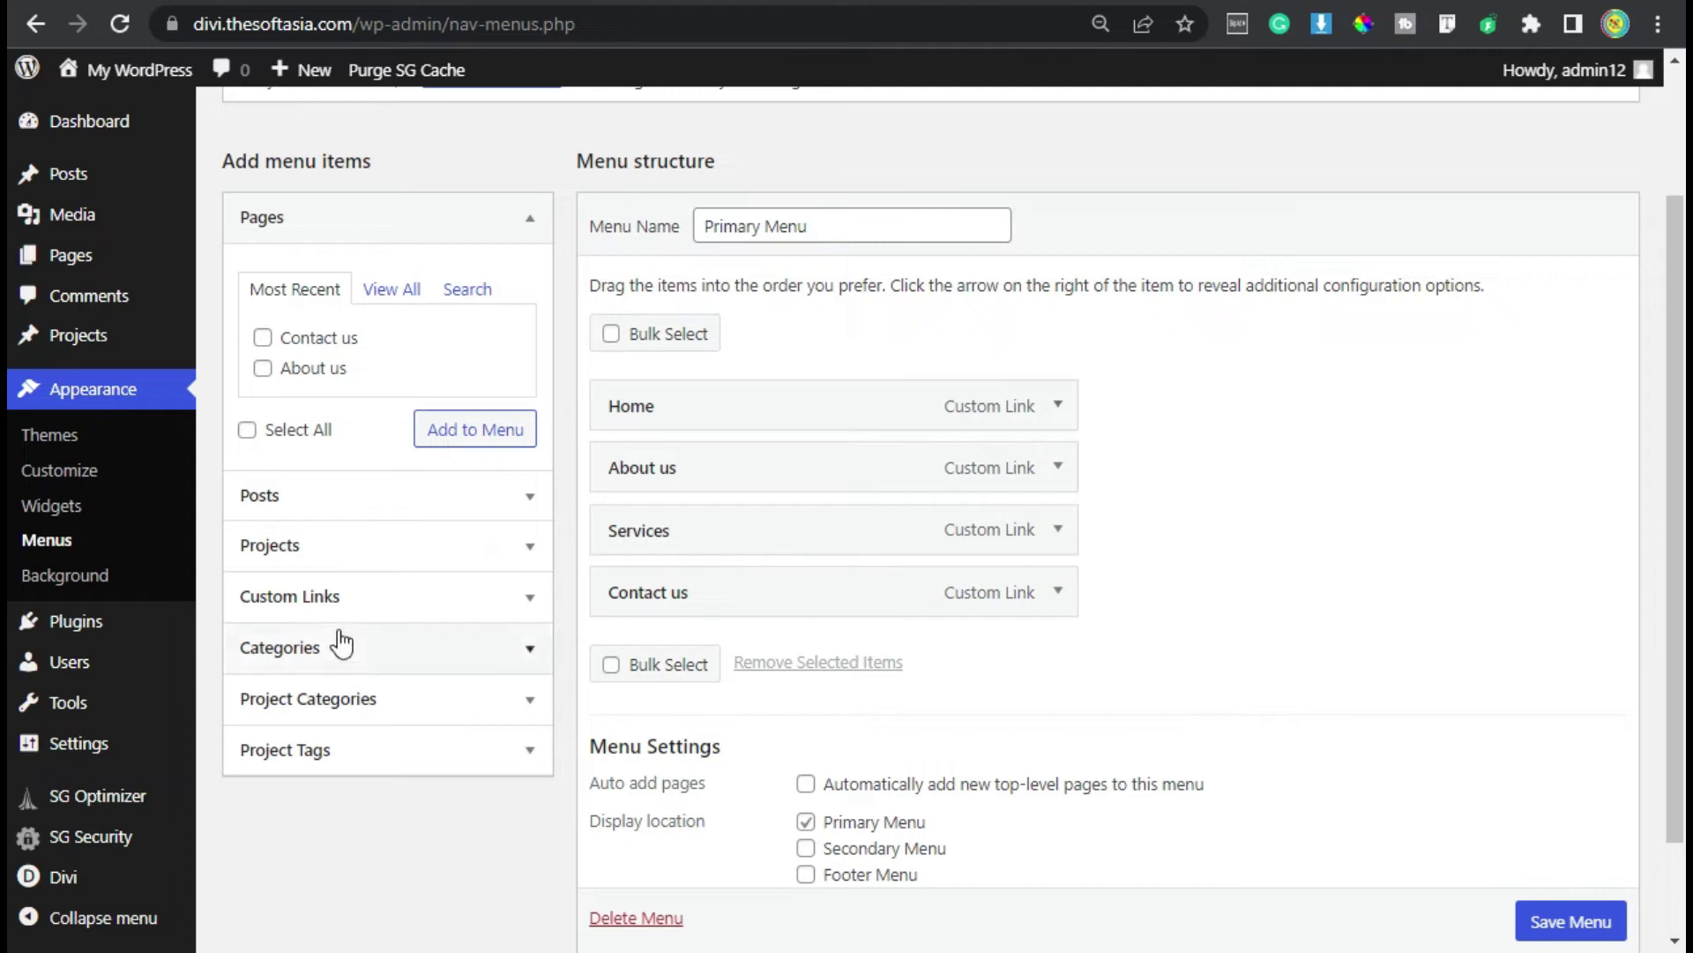
left_click(531, 606)
left_click(379, 446)
left_click(366, 499)
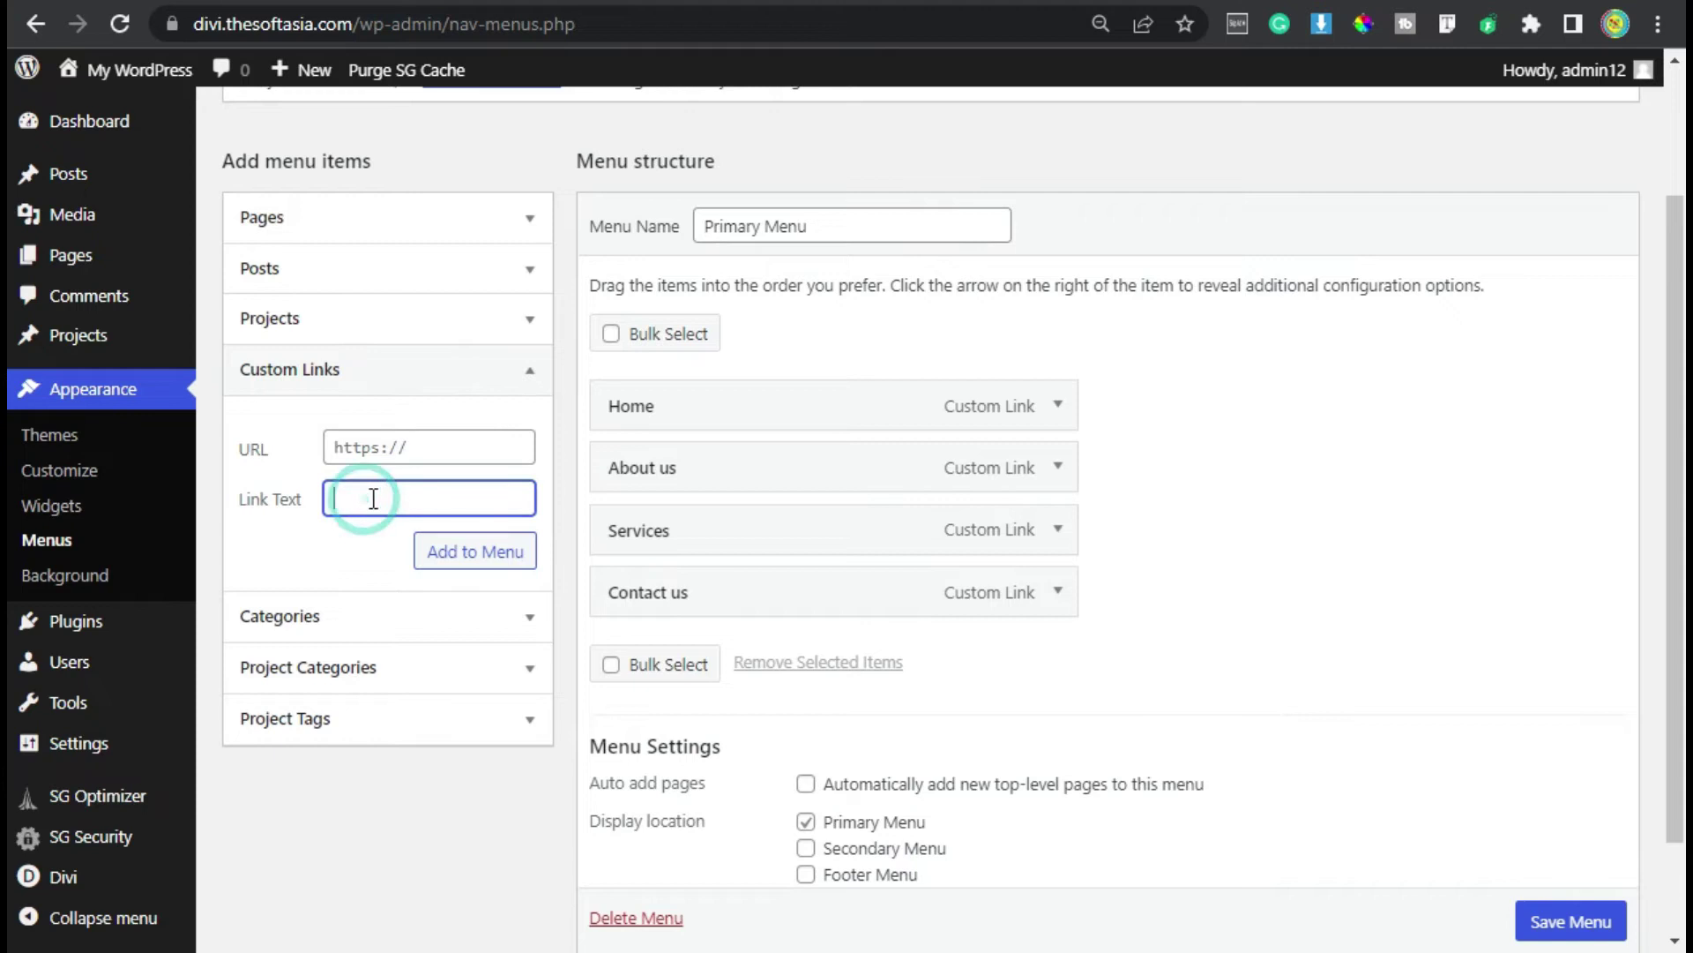
left_click(1059, 405)
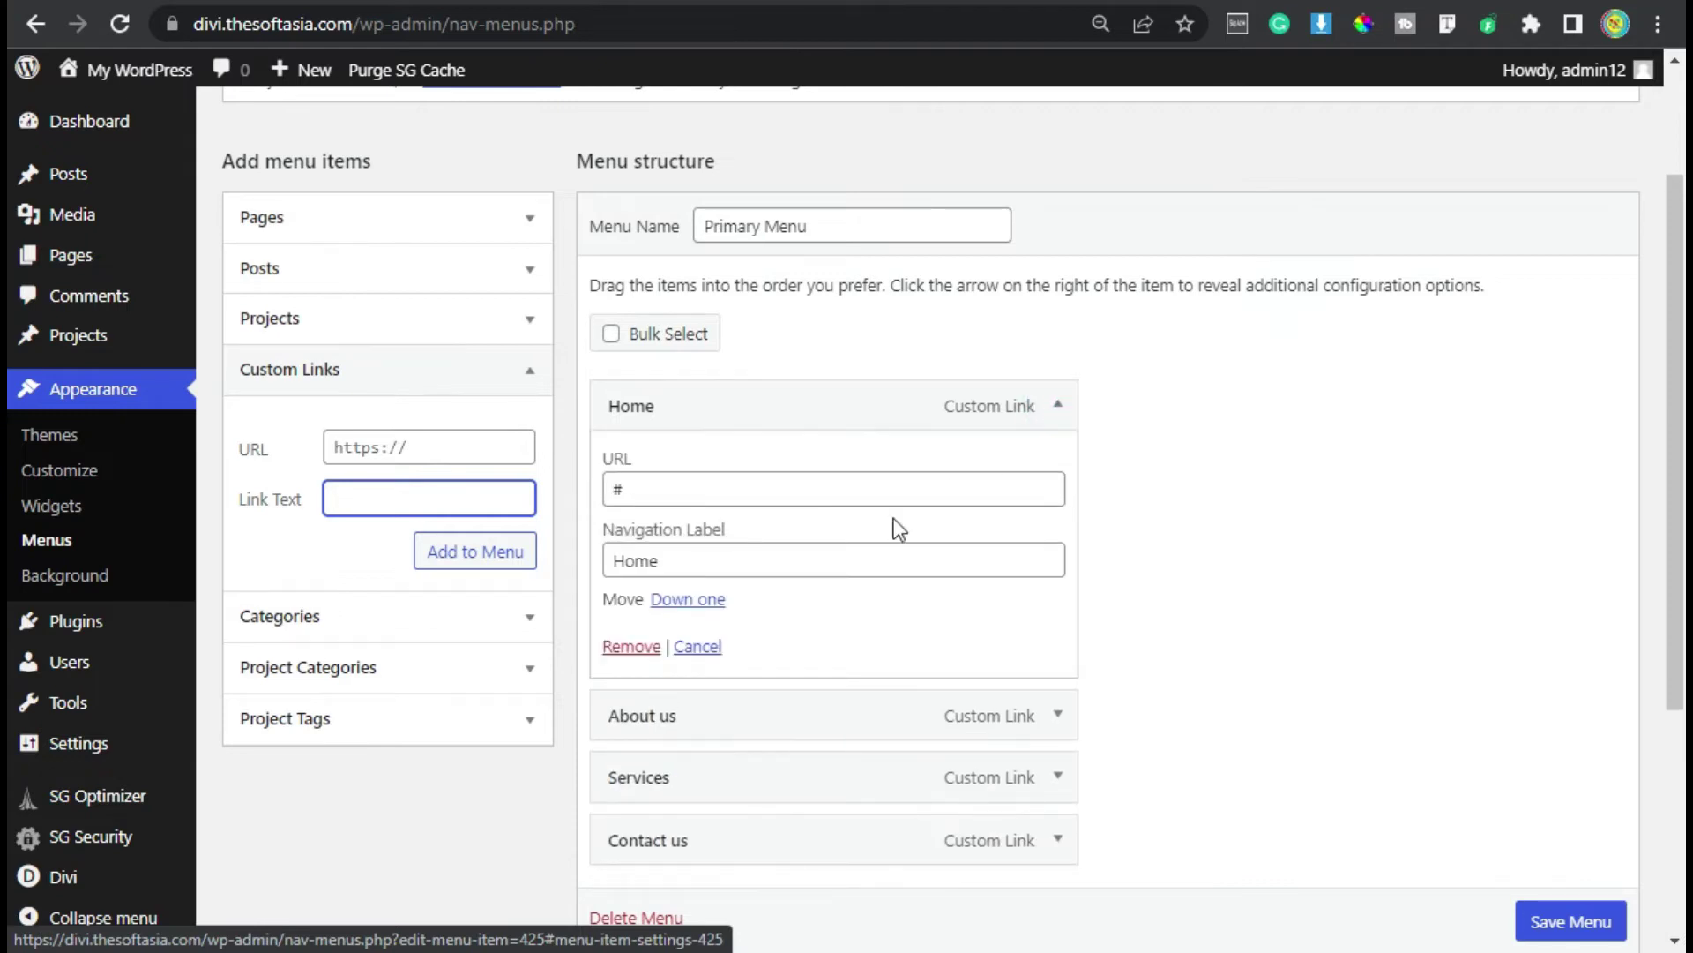
Step: Edit the Home menu item's URL to point to the #home anchor
left_click_drag(697, 560, 607, 561)
left_click(693, 558)
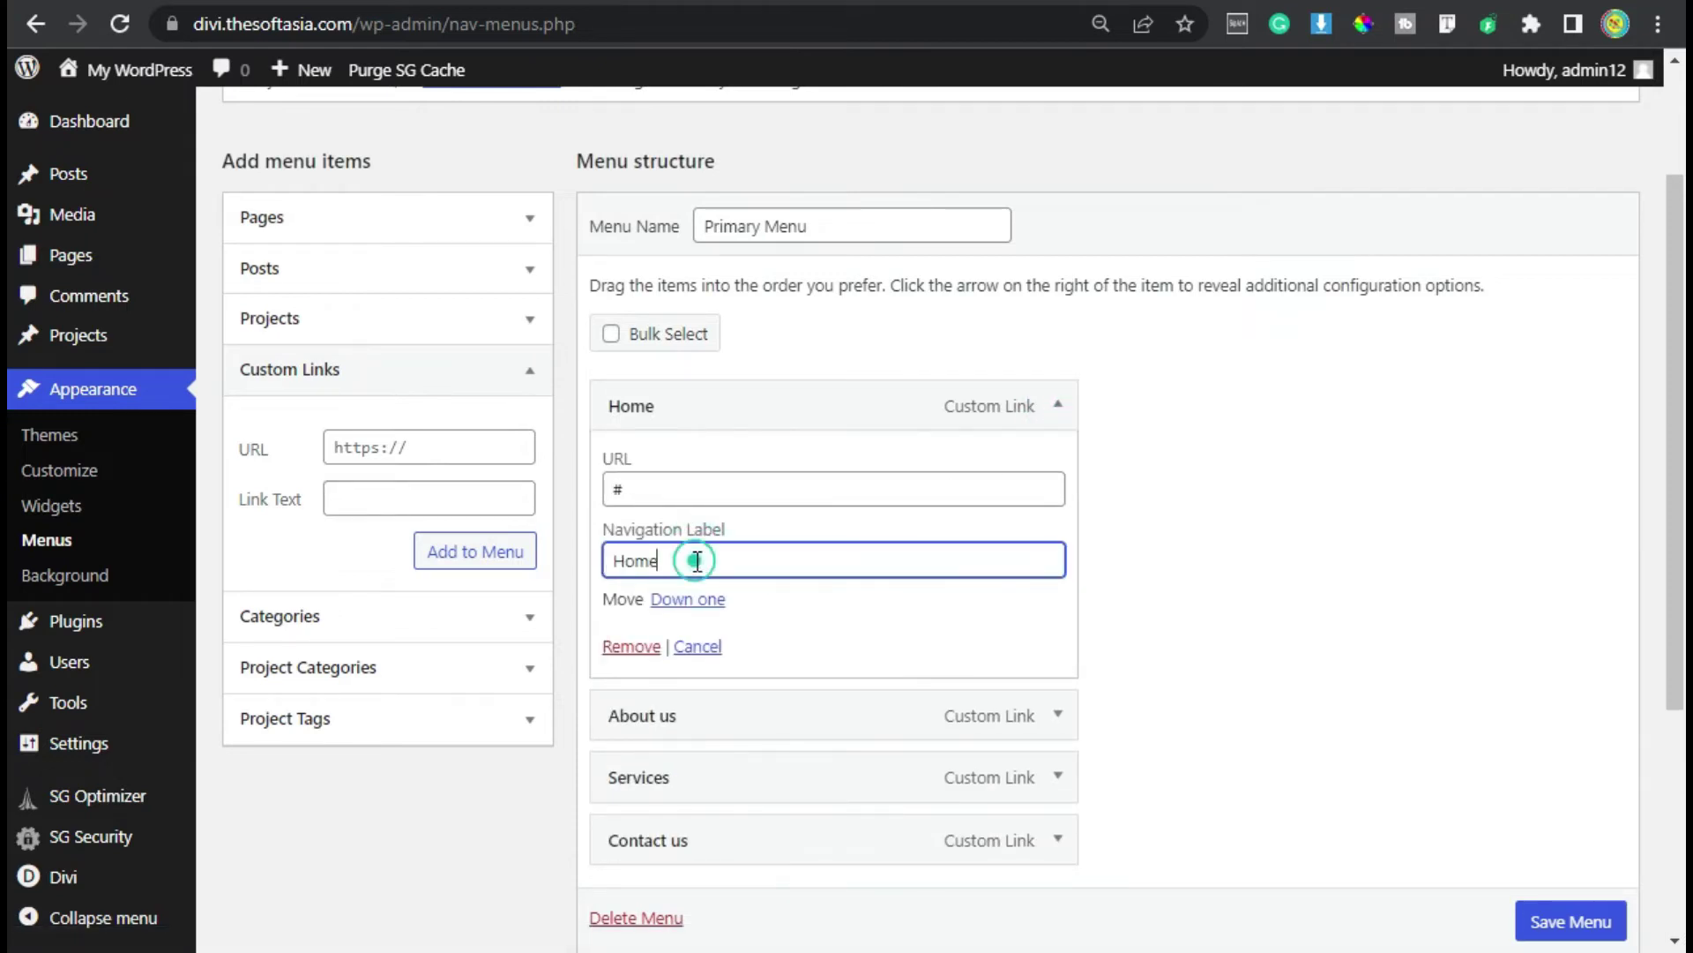
left_click(663, 491)
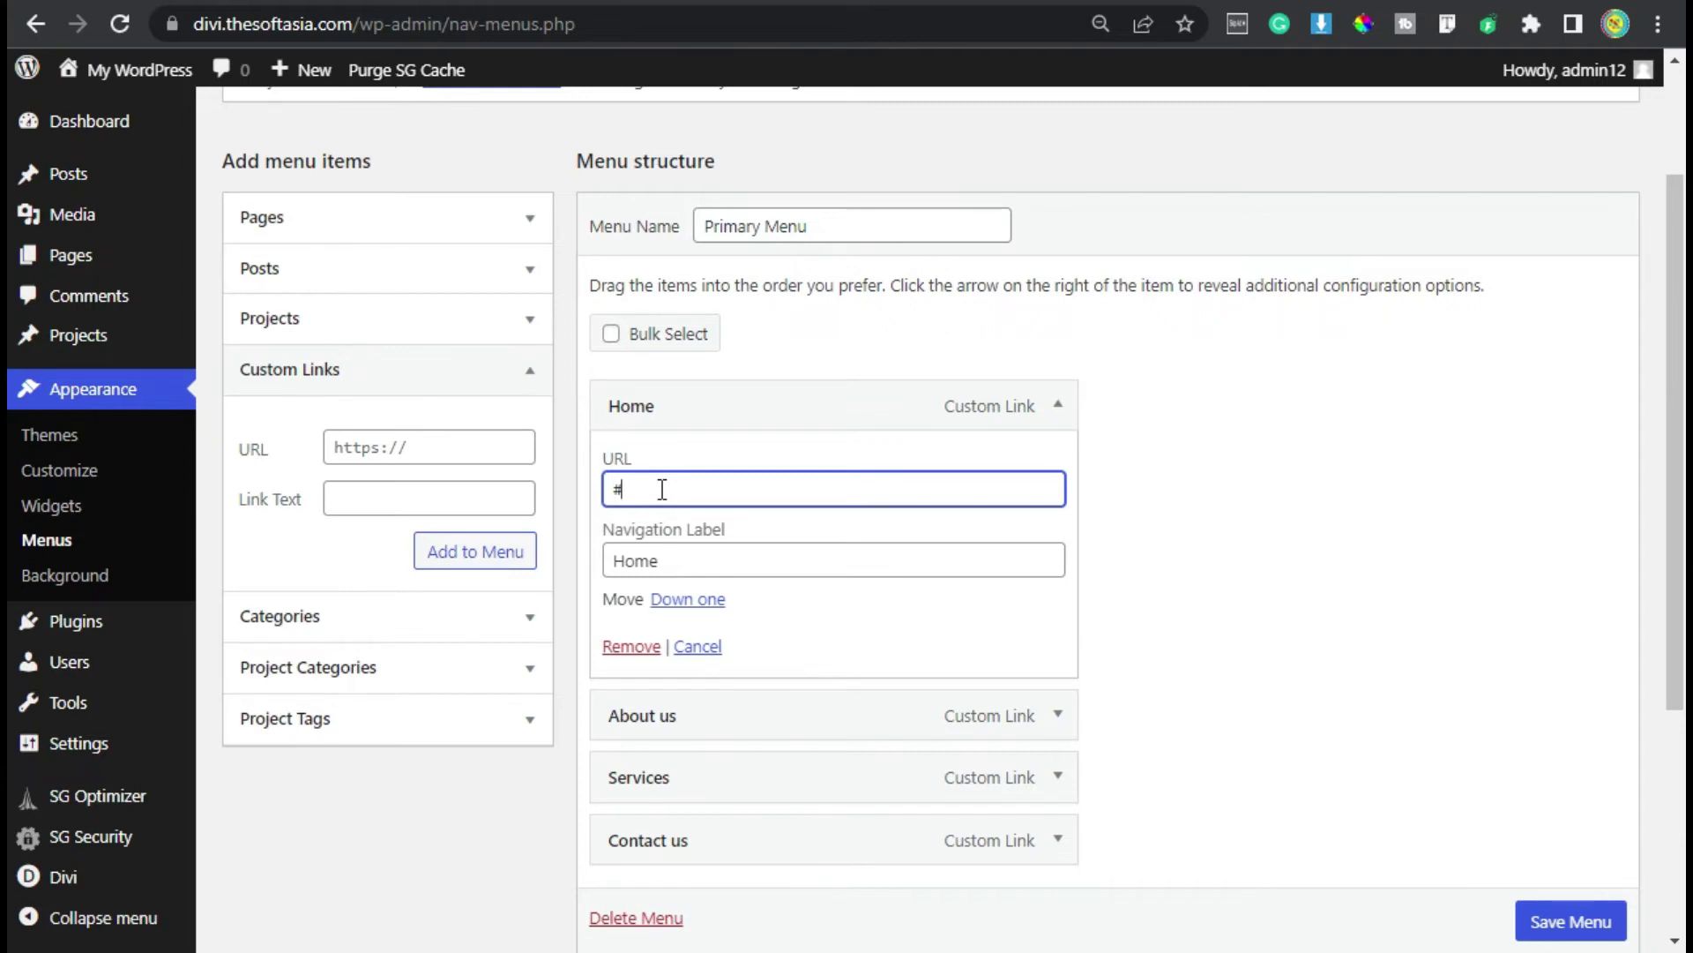
type("iome")
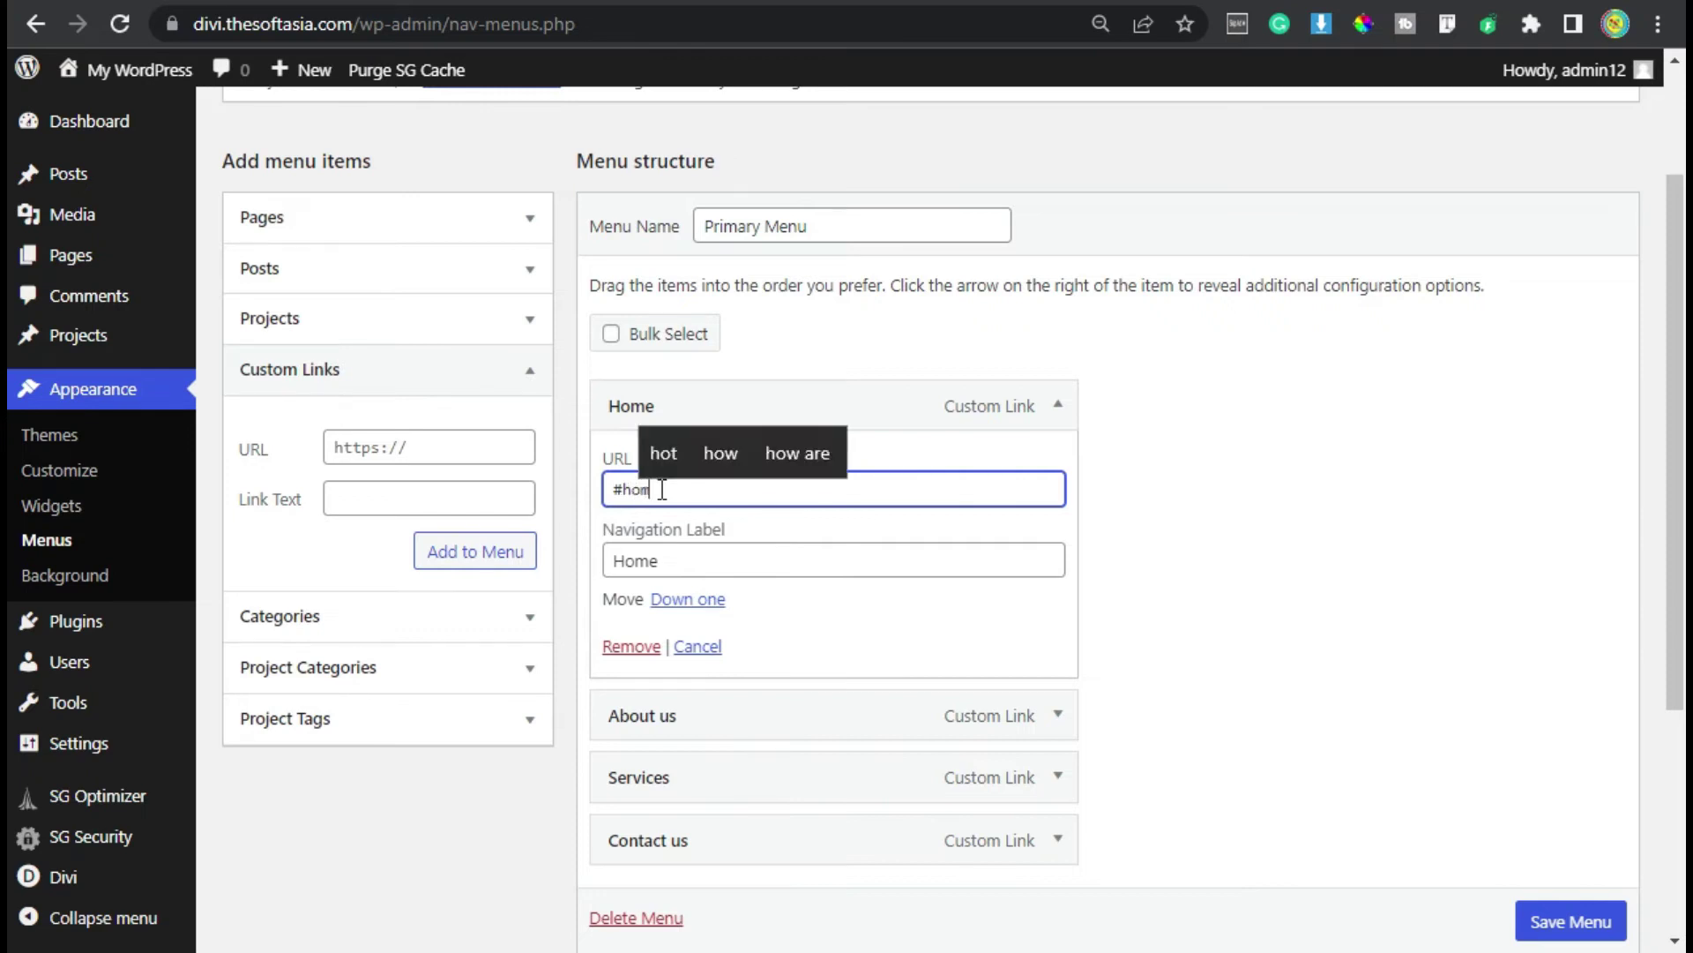
left_click(1060, 408)
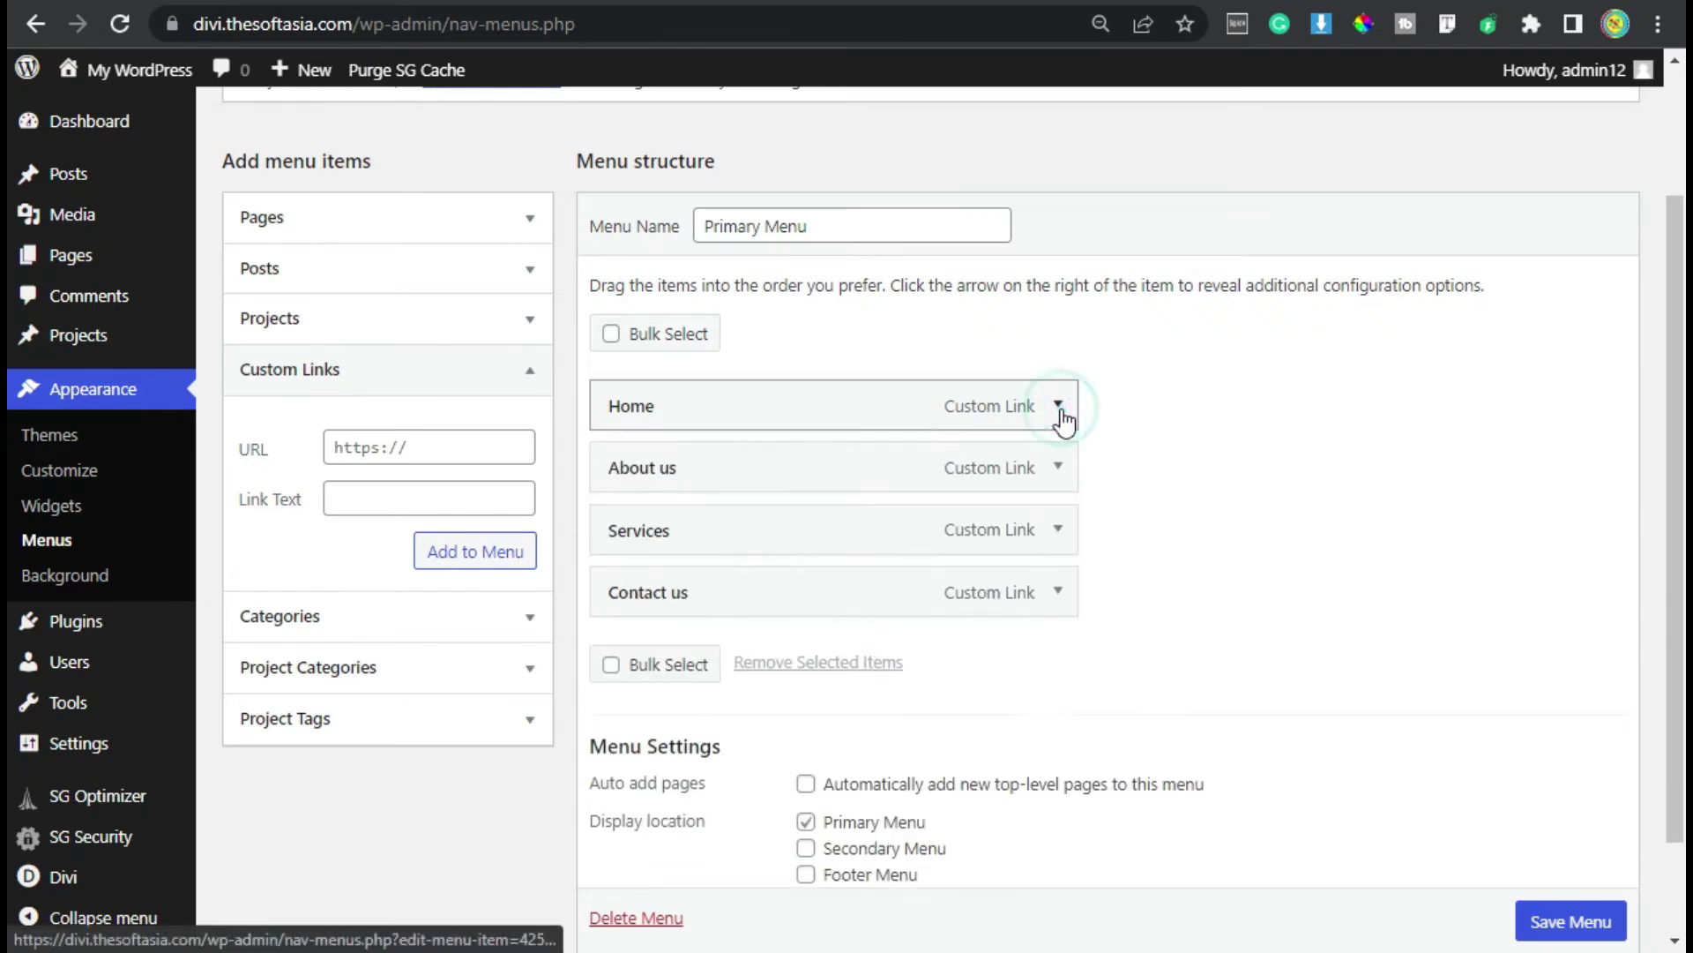
Step: Change the About us menu item's URL to #about
left_click(1061, 469)
left_click(660, 556)
type("ab")
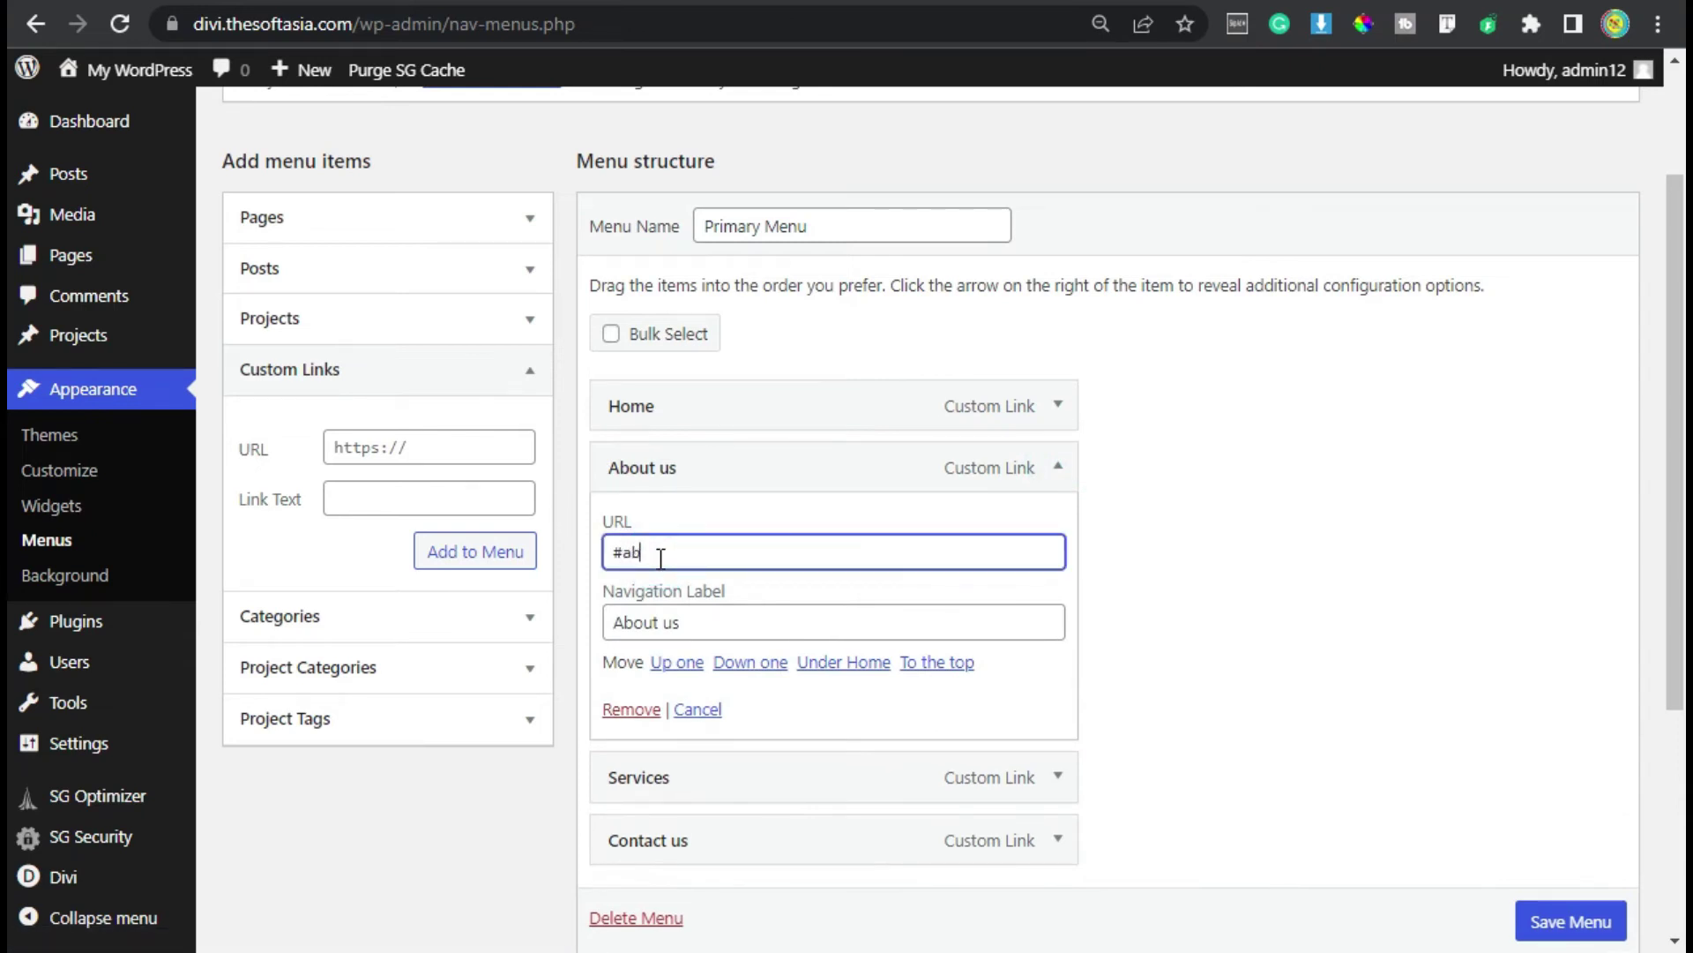
type("iut")
key("Up")
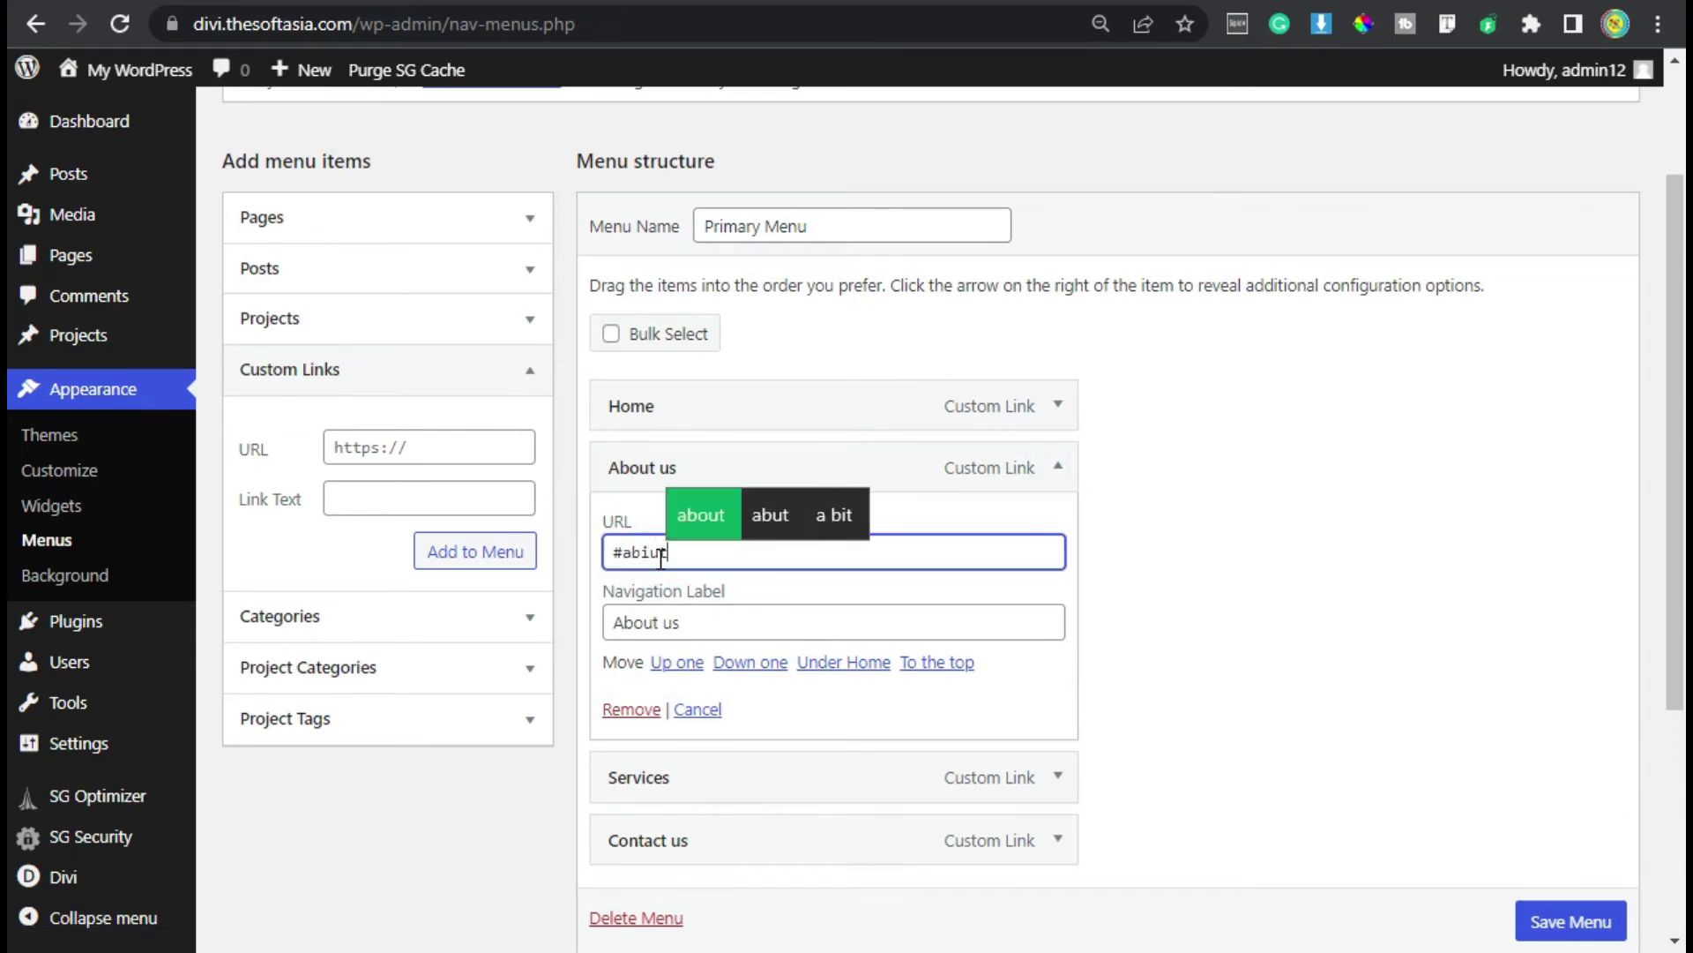
key("Return")
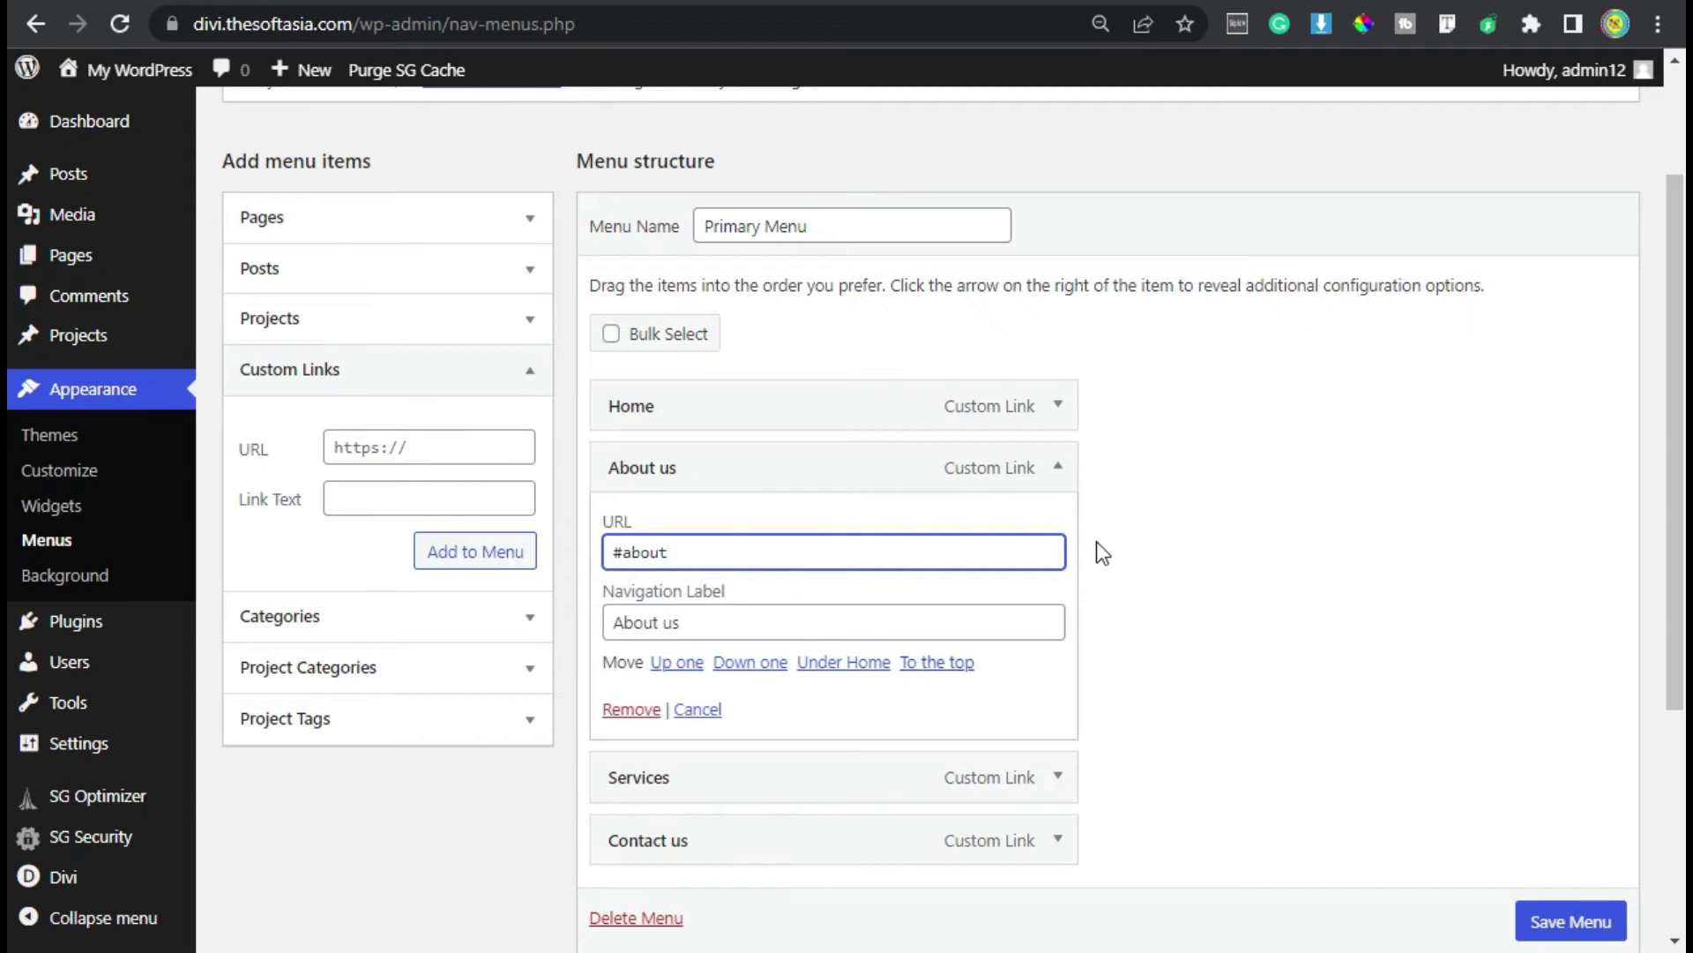
left_click(1057, 473)
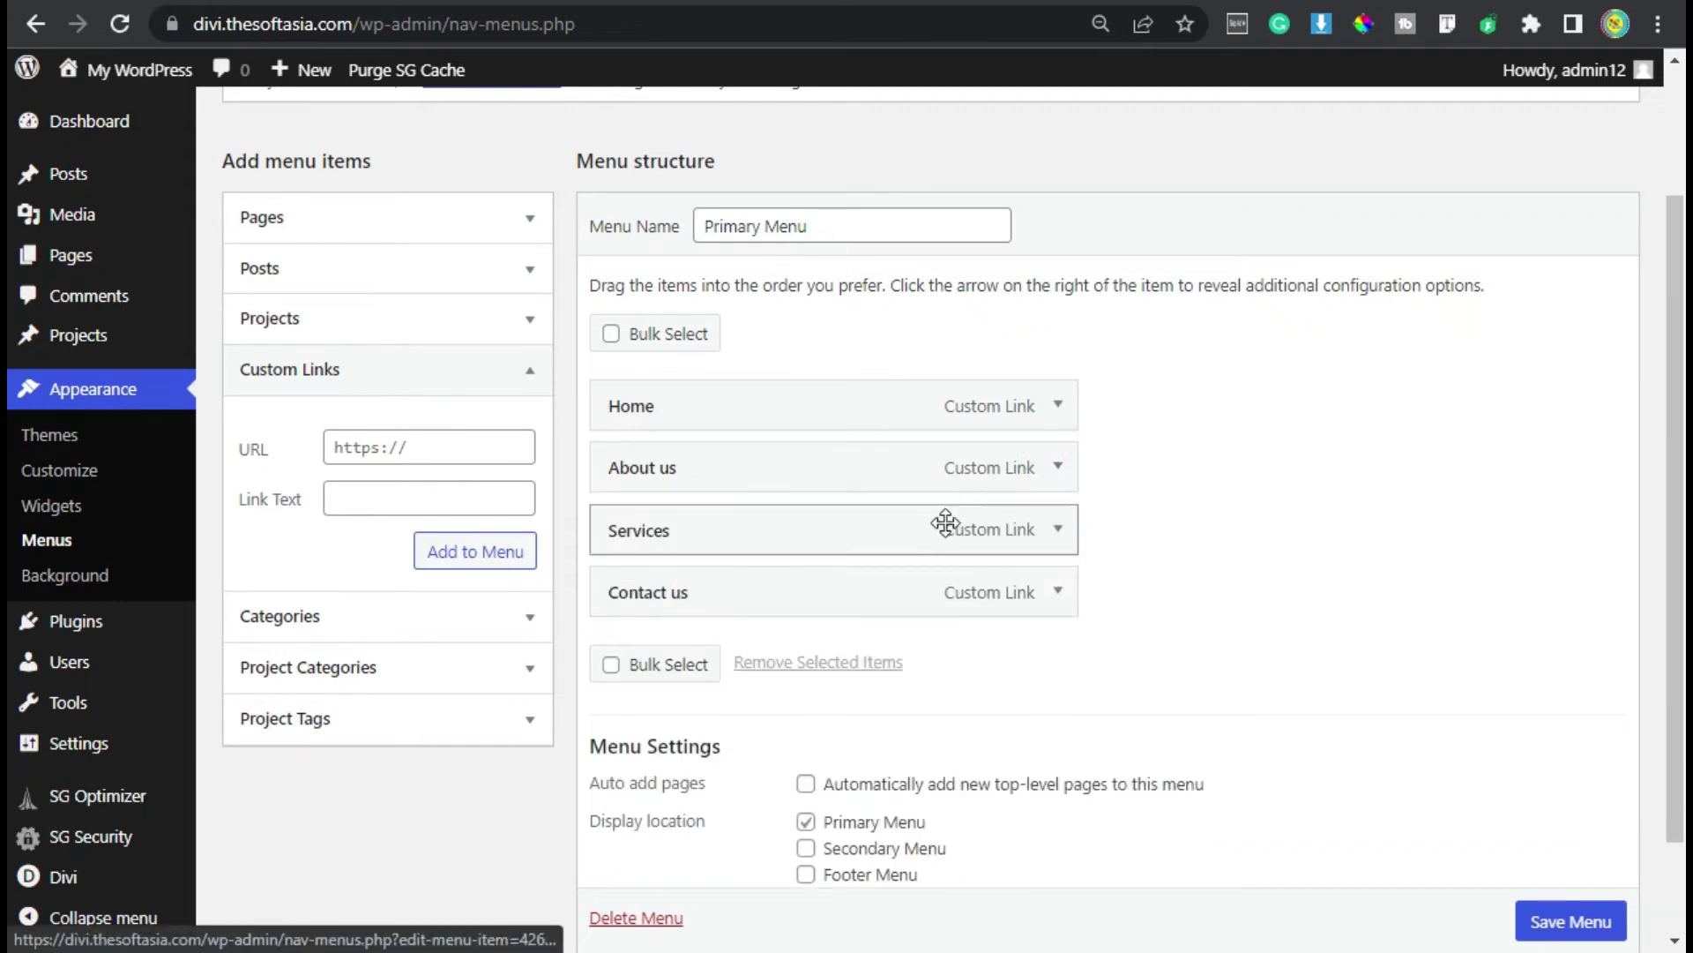
Step: Change the Services menu item's URL to #services
left_click(1057, 531)
left_click(704, 611)
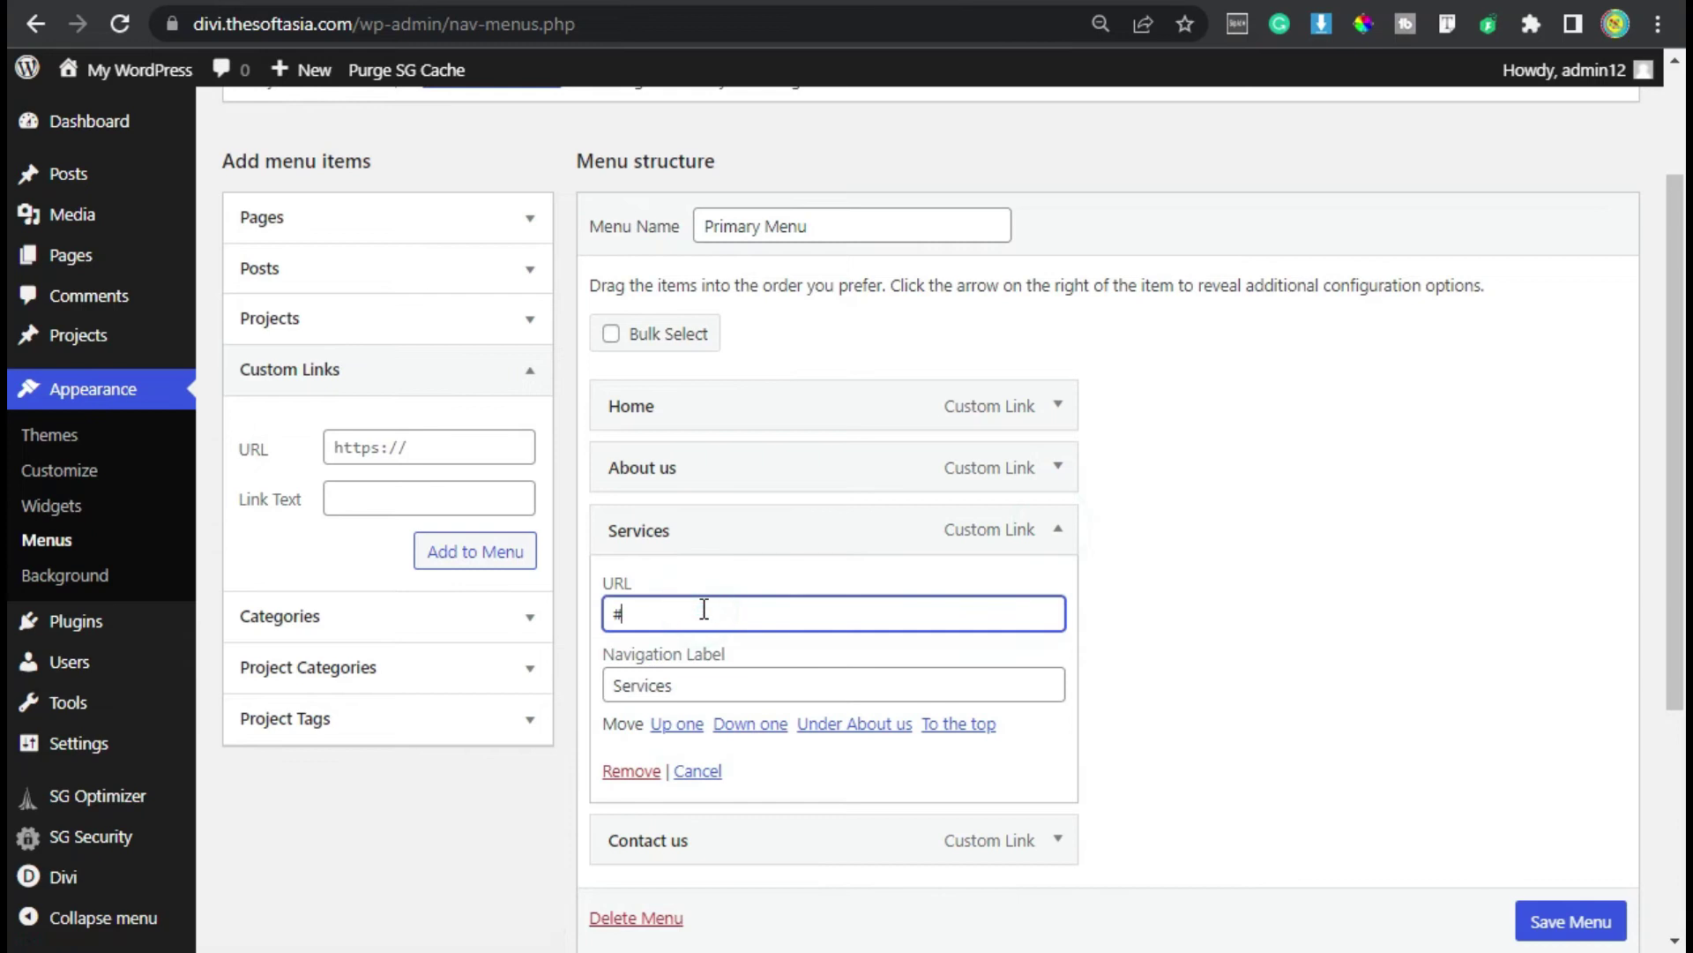
type("services")
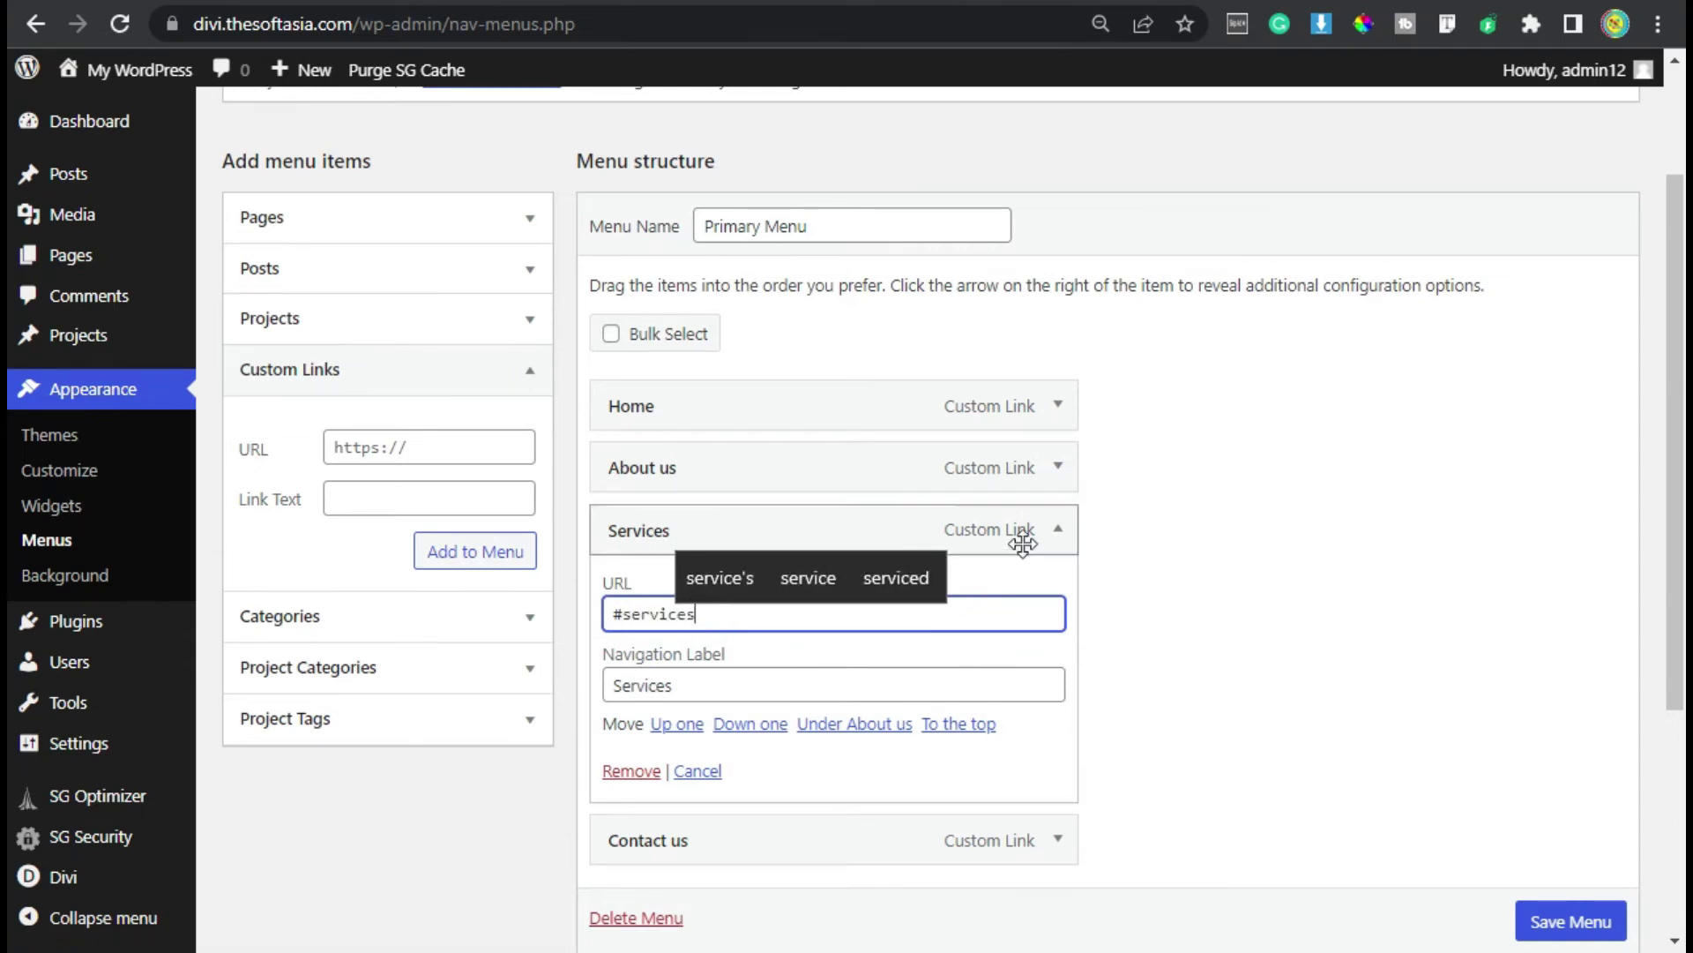
left_click(1058, 529)
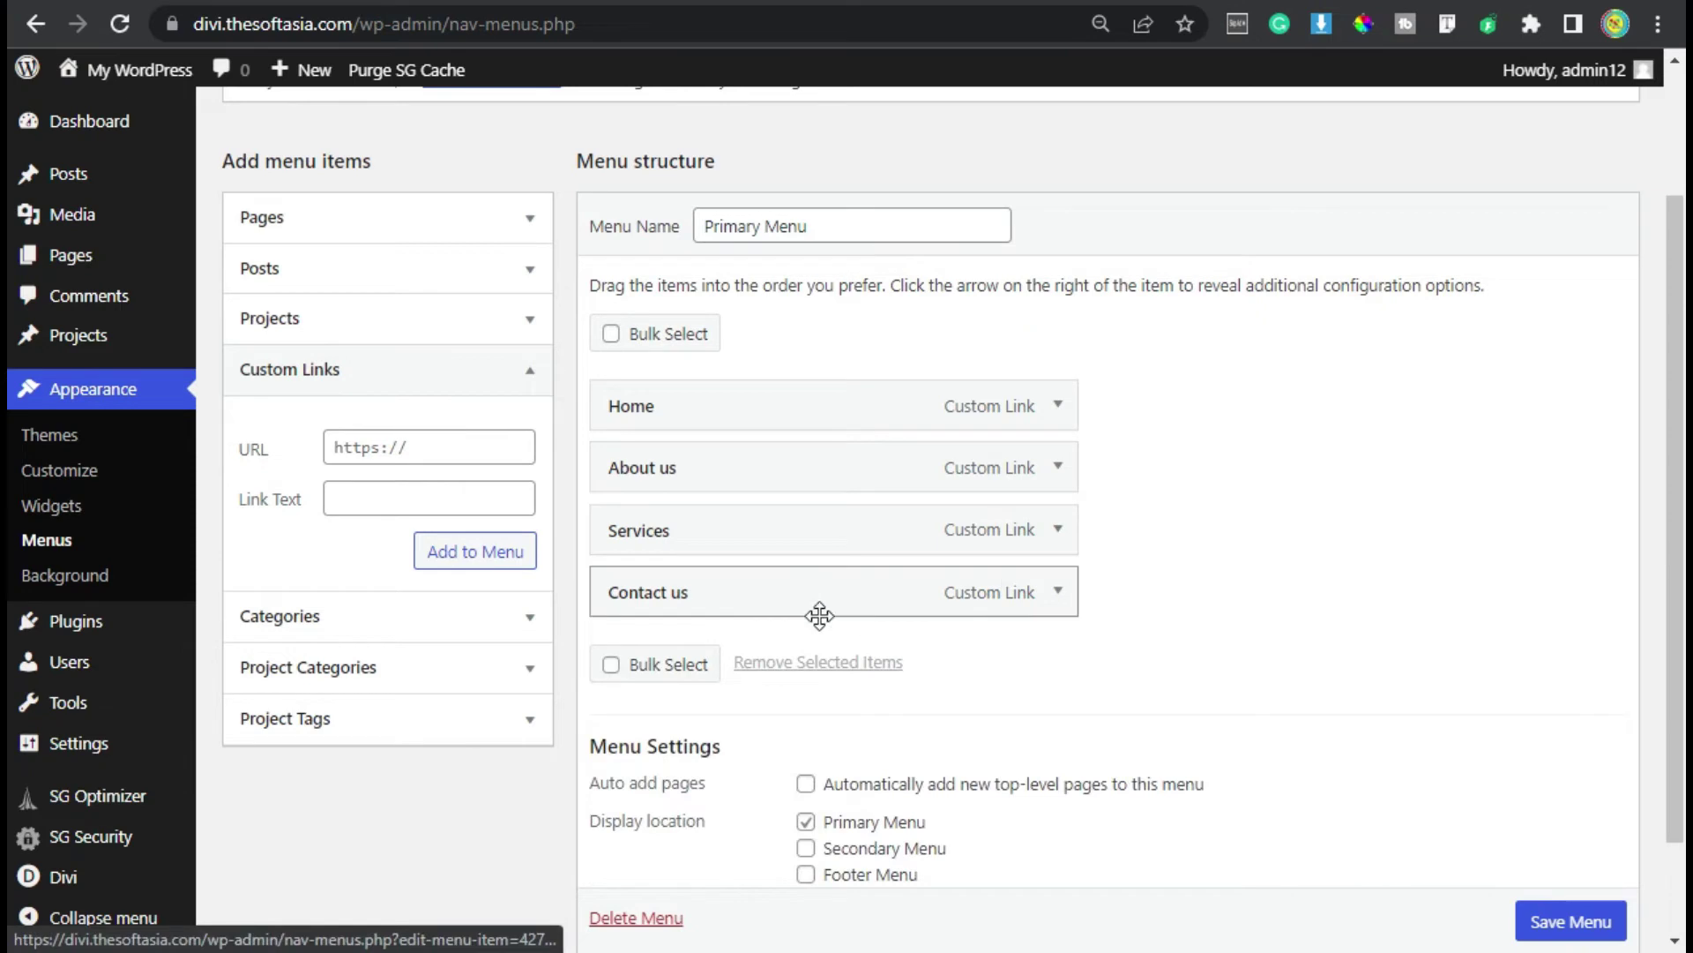
Step: Set the Contact us menu item's URL to #contact, removing the trailing space
left_click(1059, 590)
left_click(764, 679)
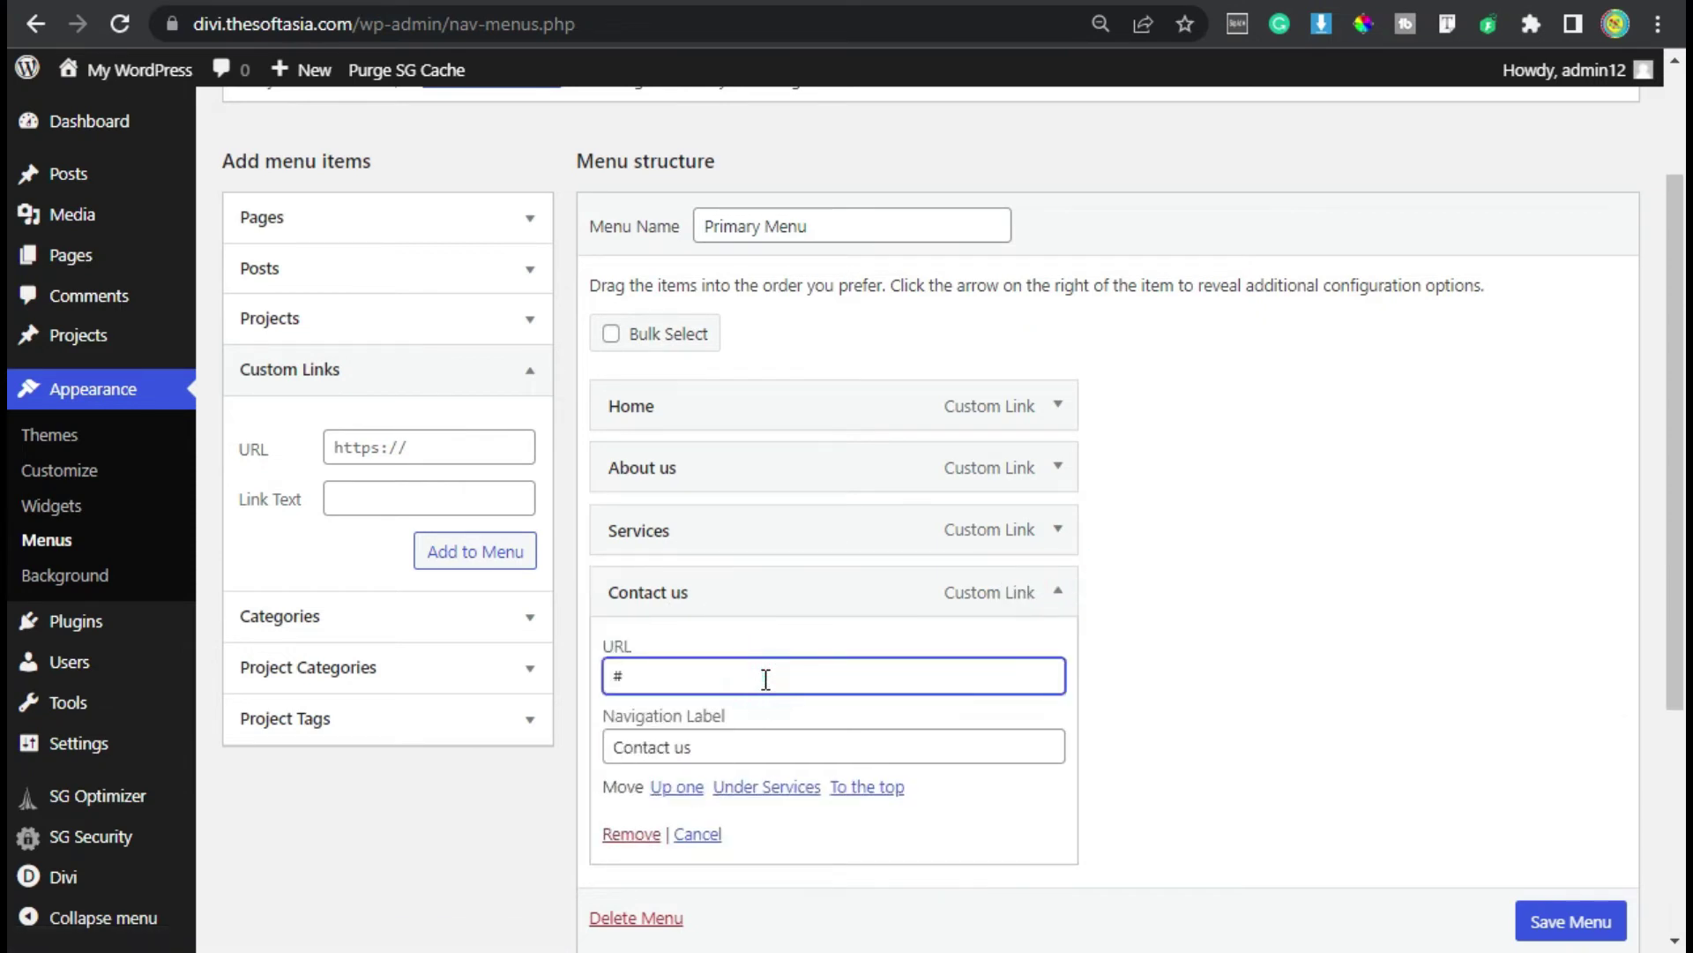
type("con")
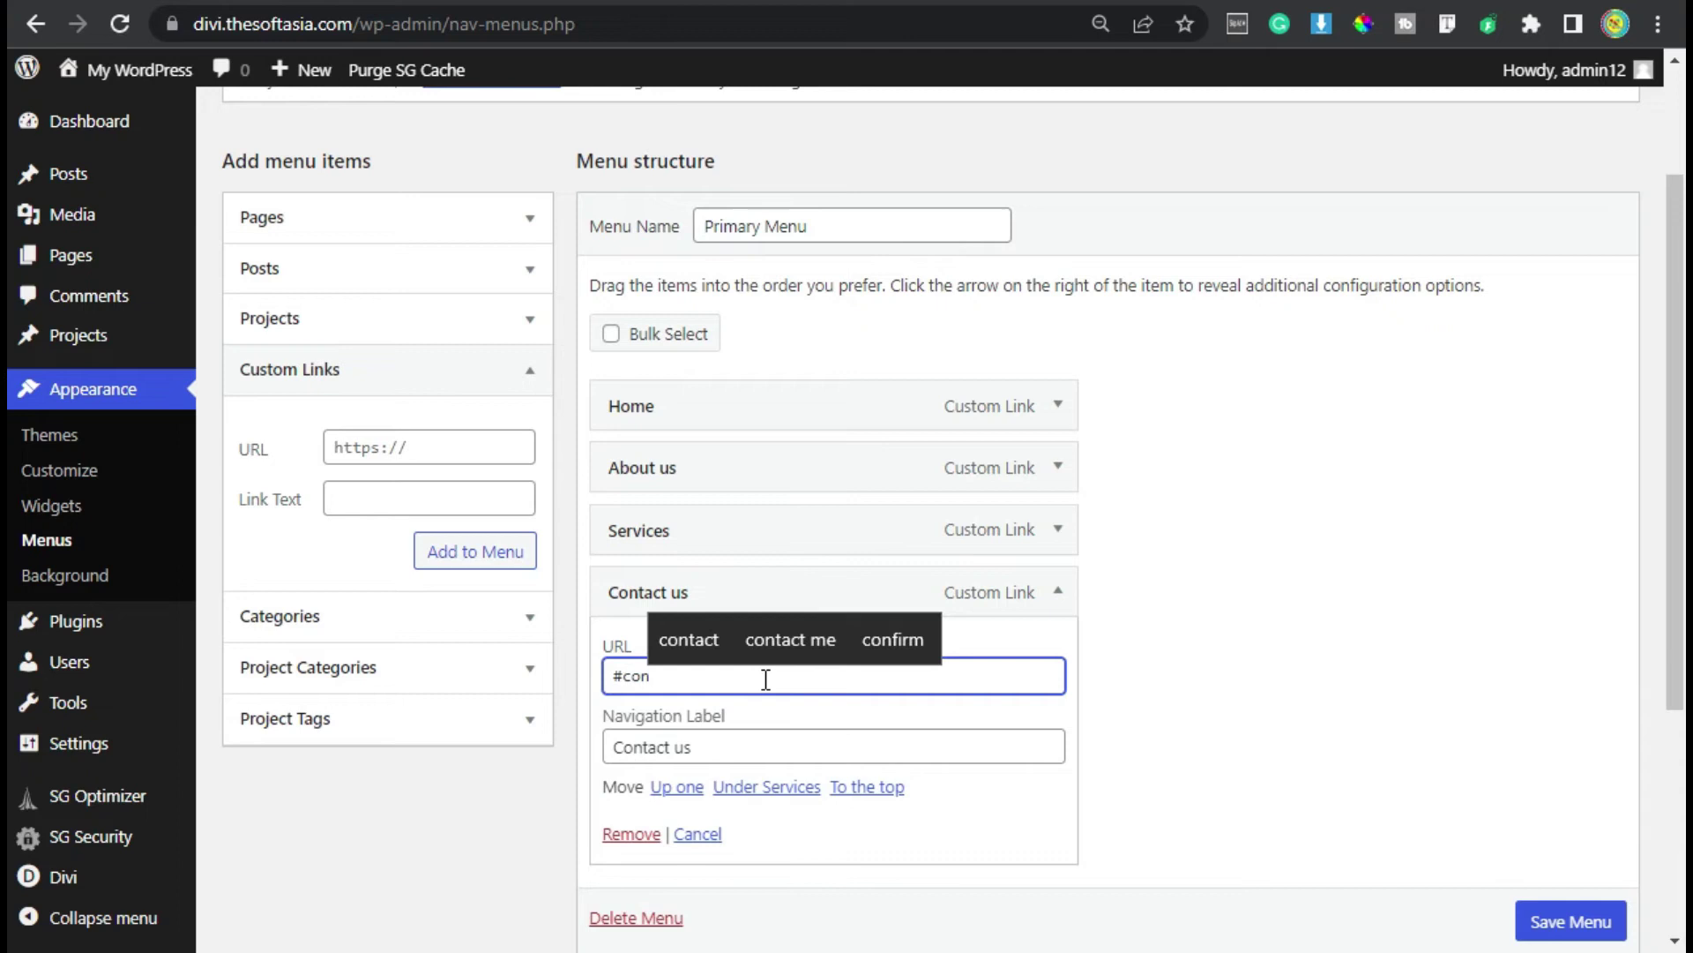
key("Up")
key("Return")
key("BackSpace")
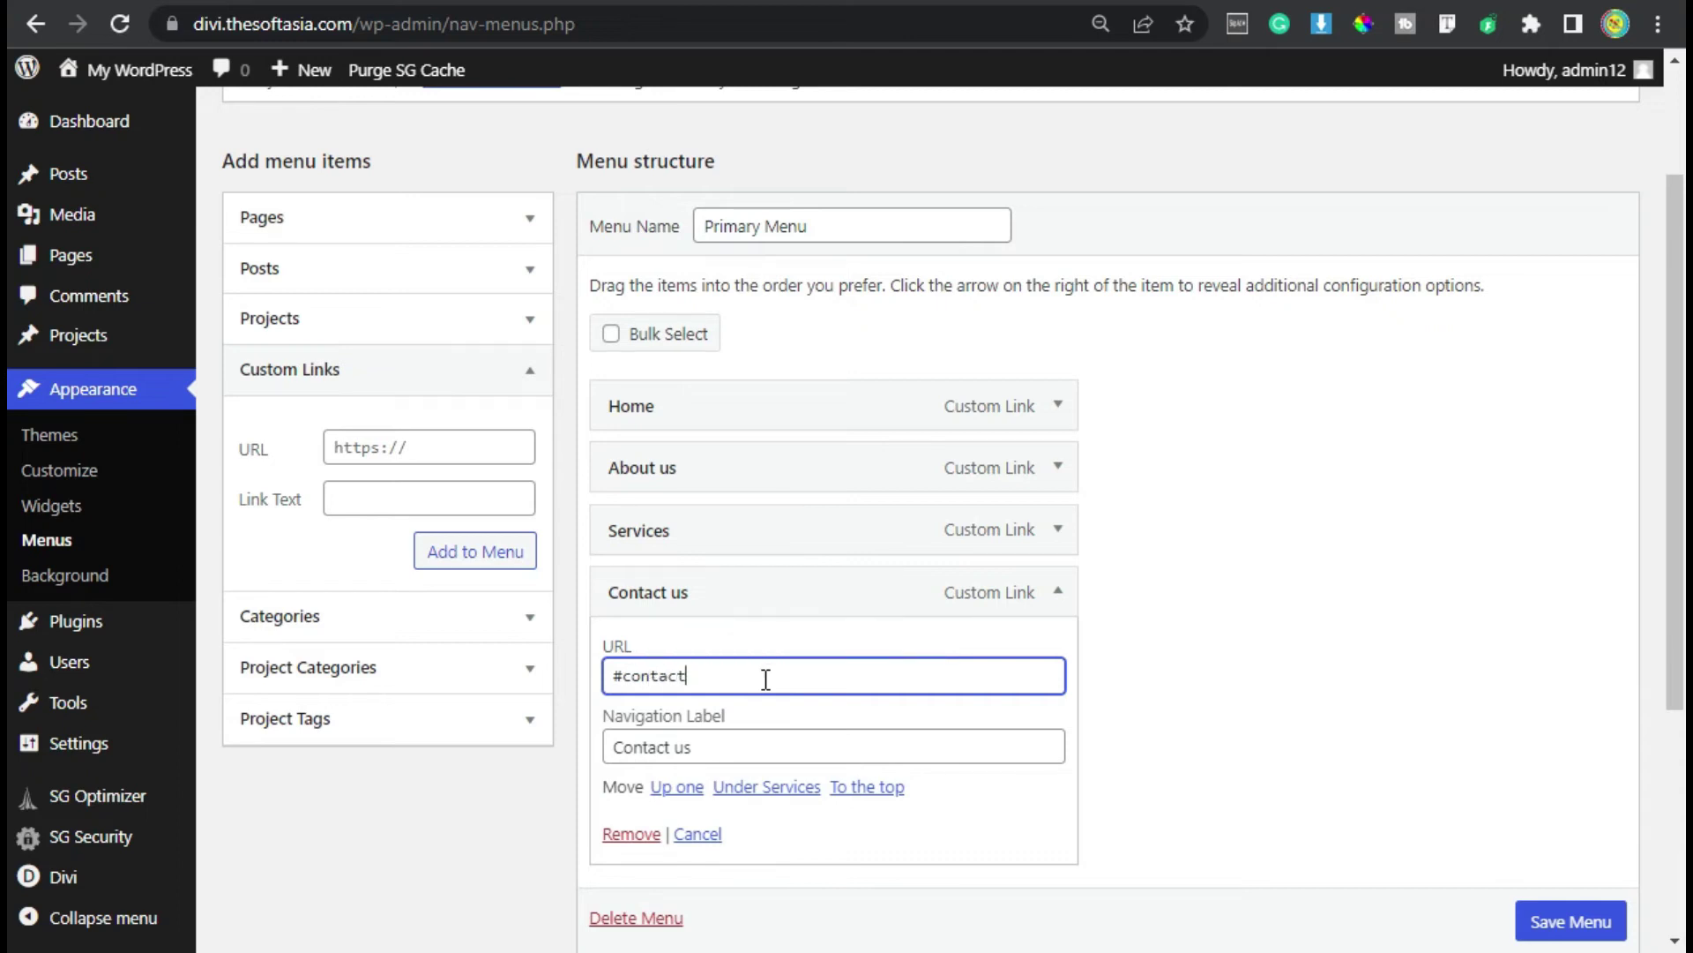
left_click(1241, 720)
Step: Save the Primary Menu and open the live site with Visit Site
left_click(1580, 925)
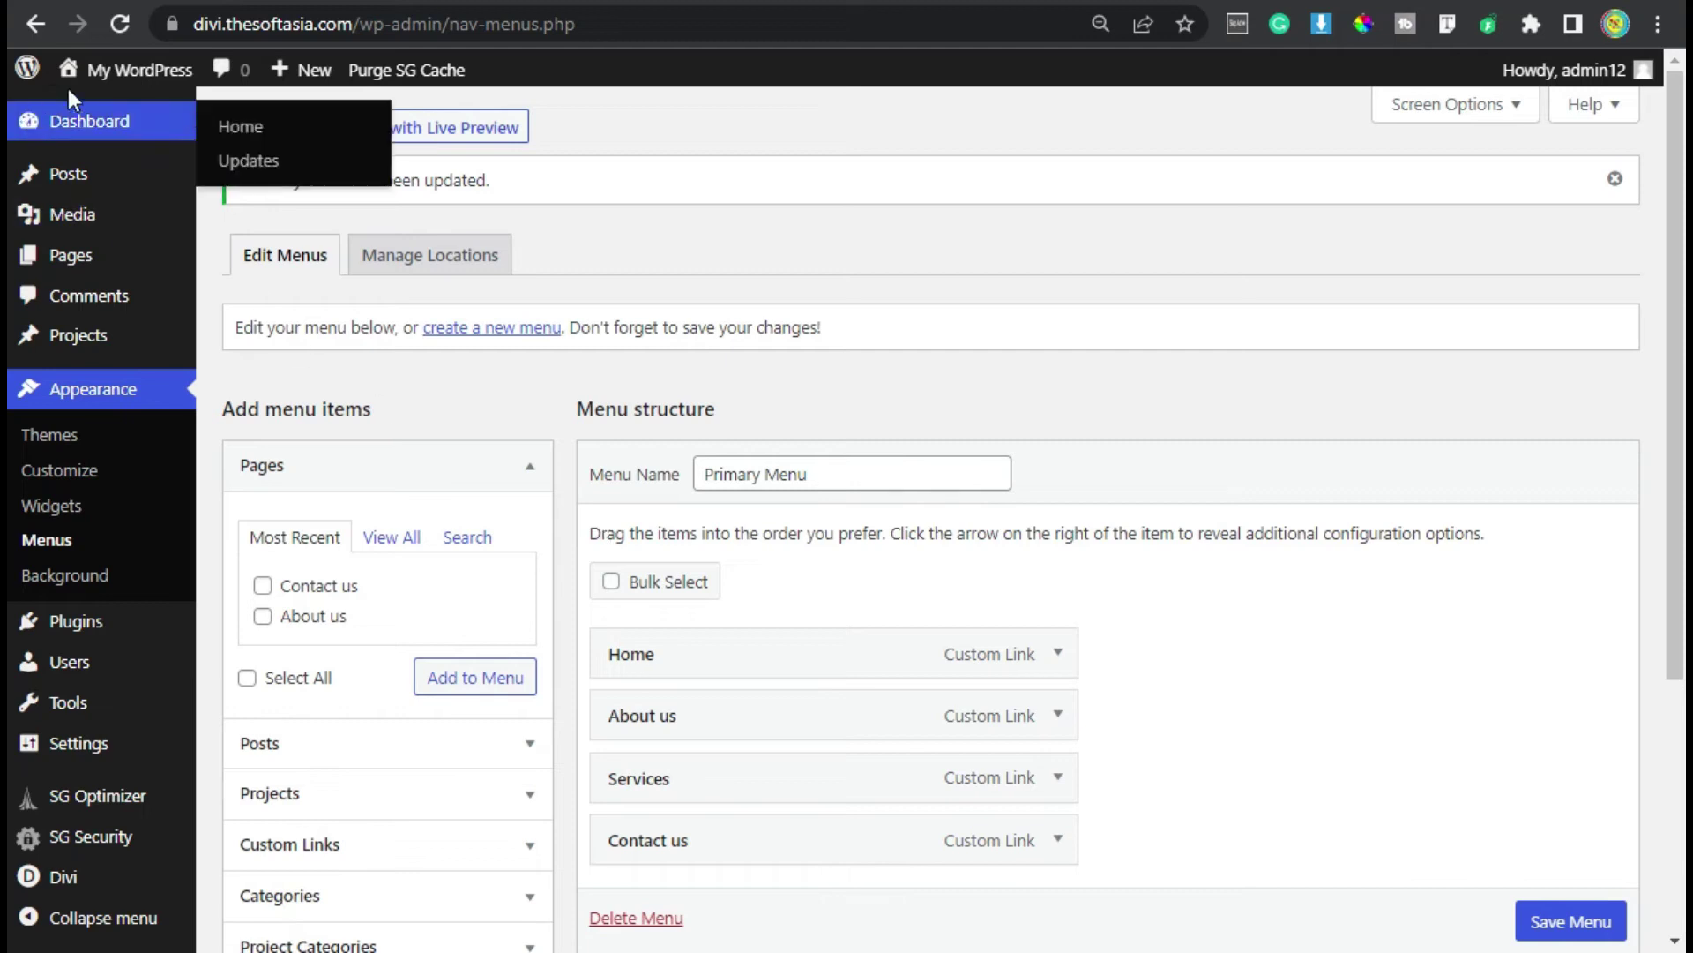
mouse_move(132, 70)
left_click(142, 116)
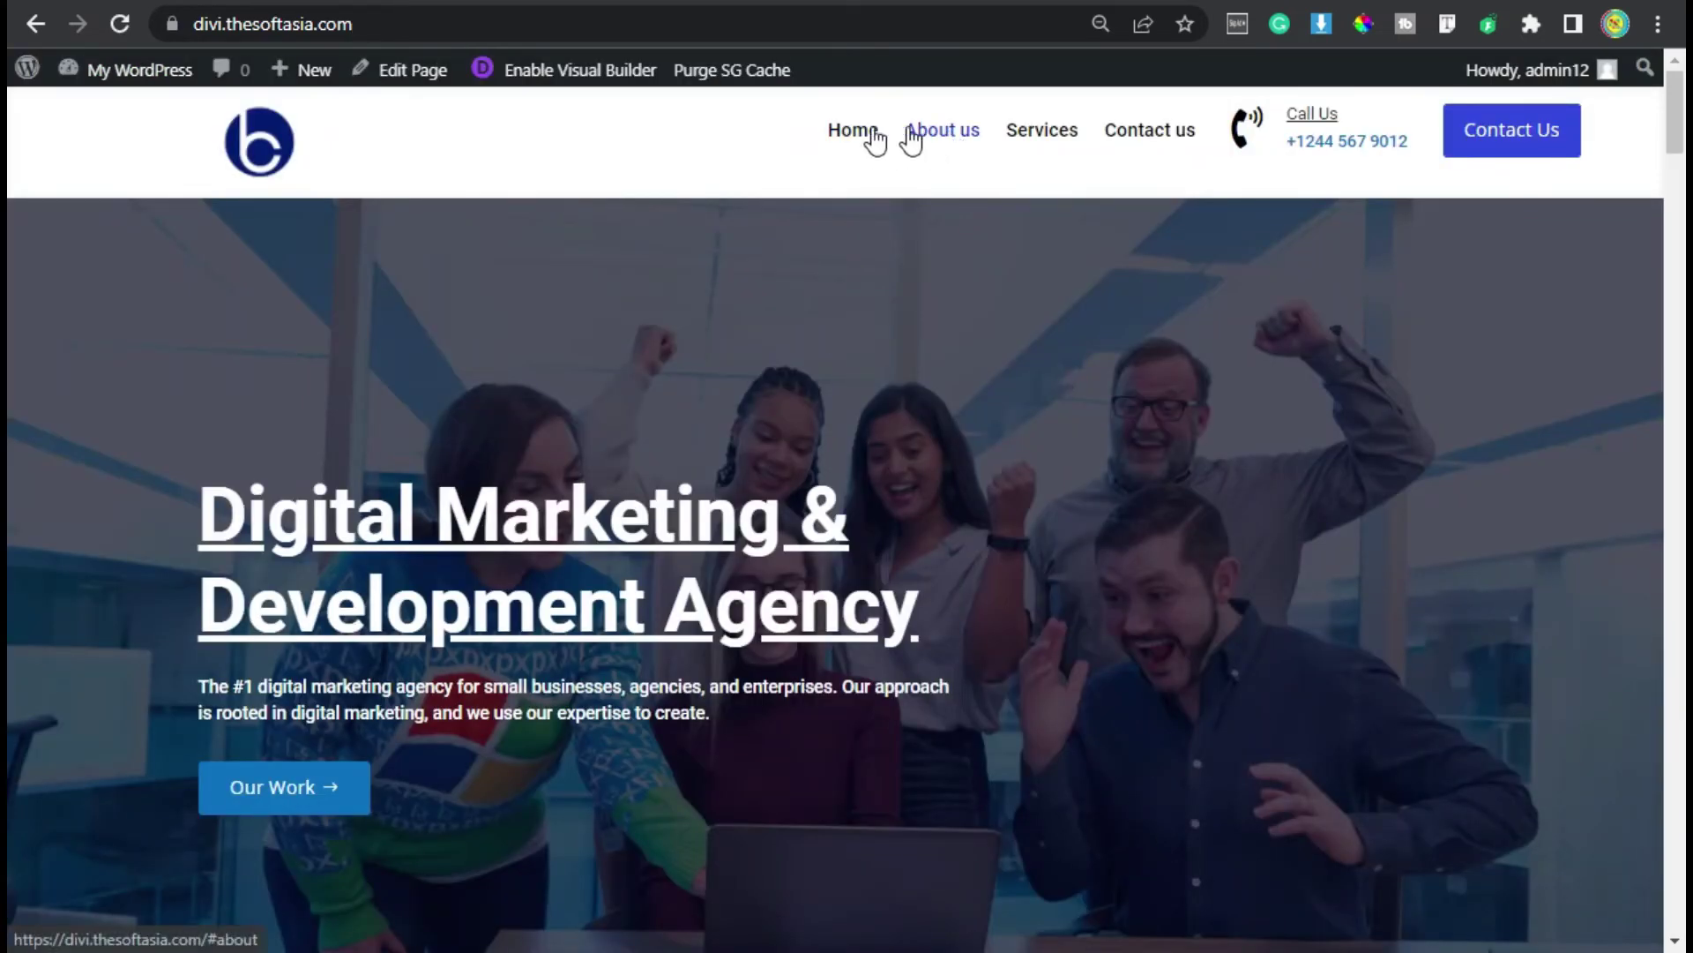
left_click(862, 141)
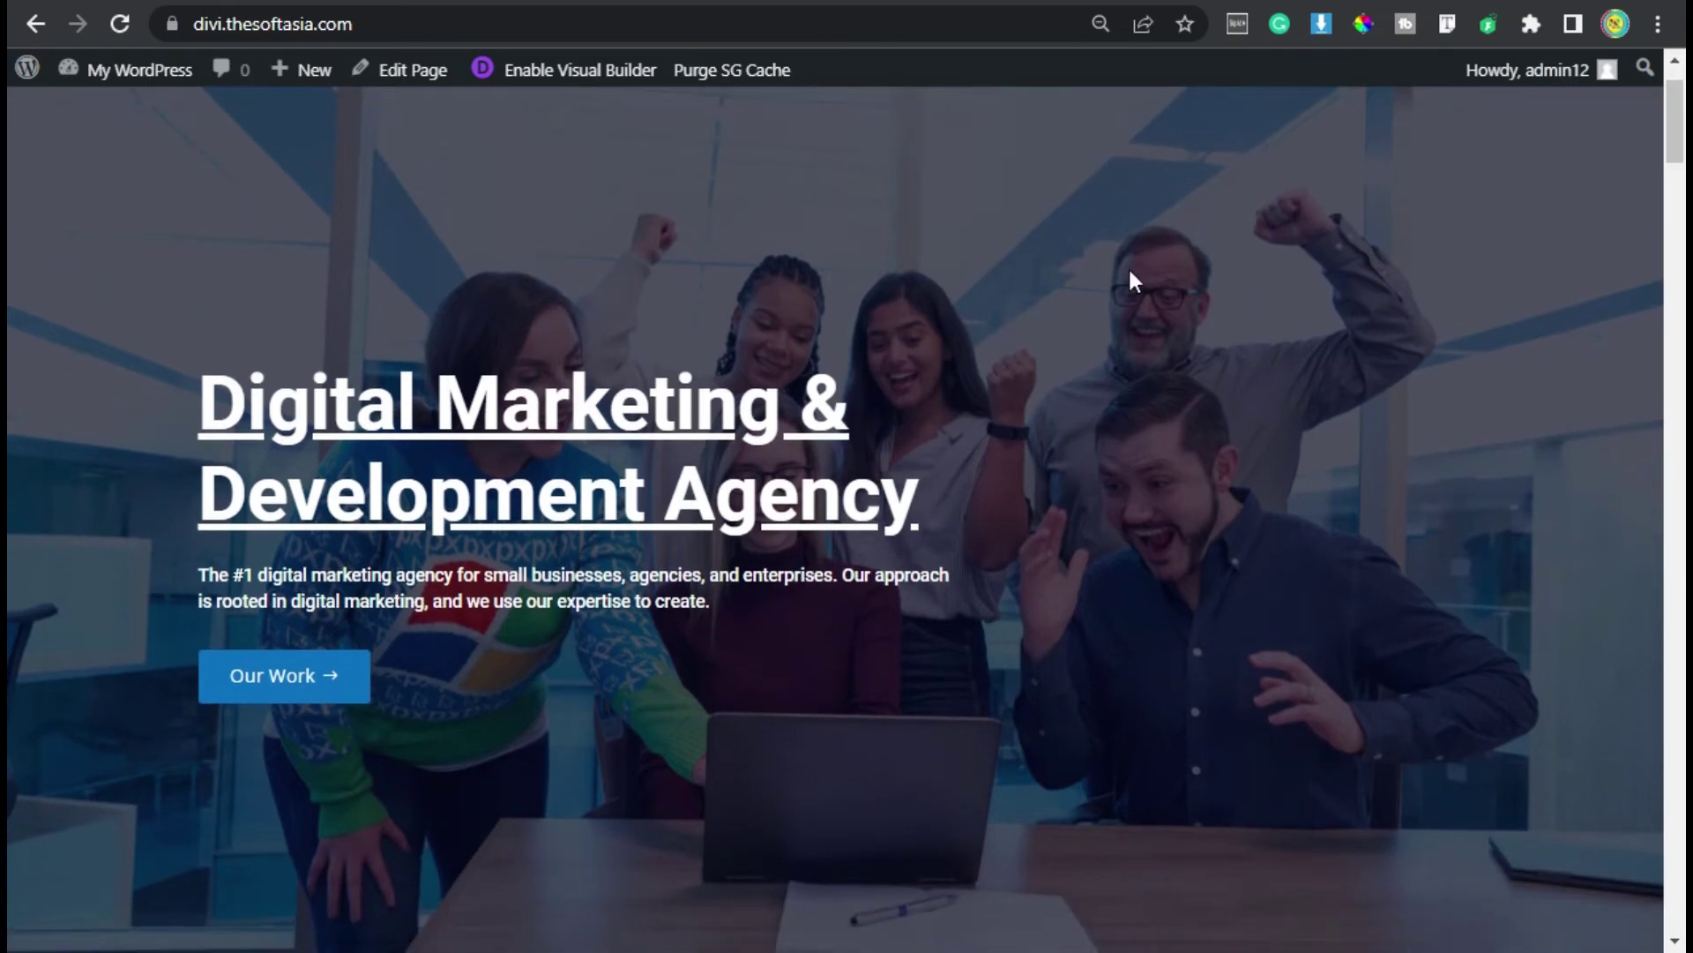
scroll(741, 414, "up", 1)
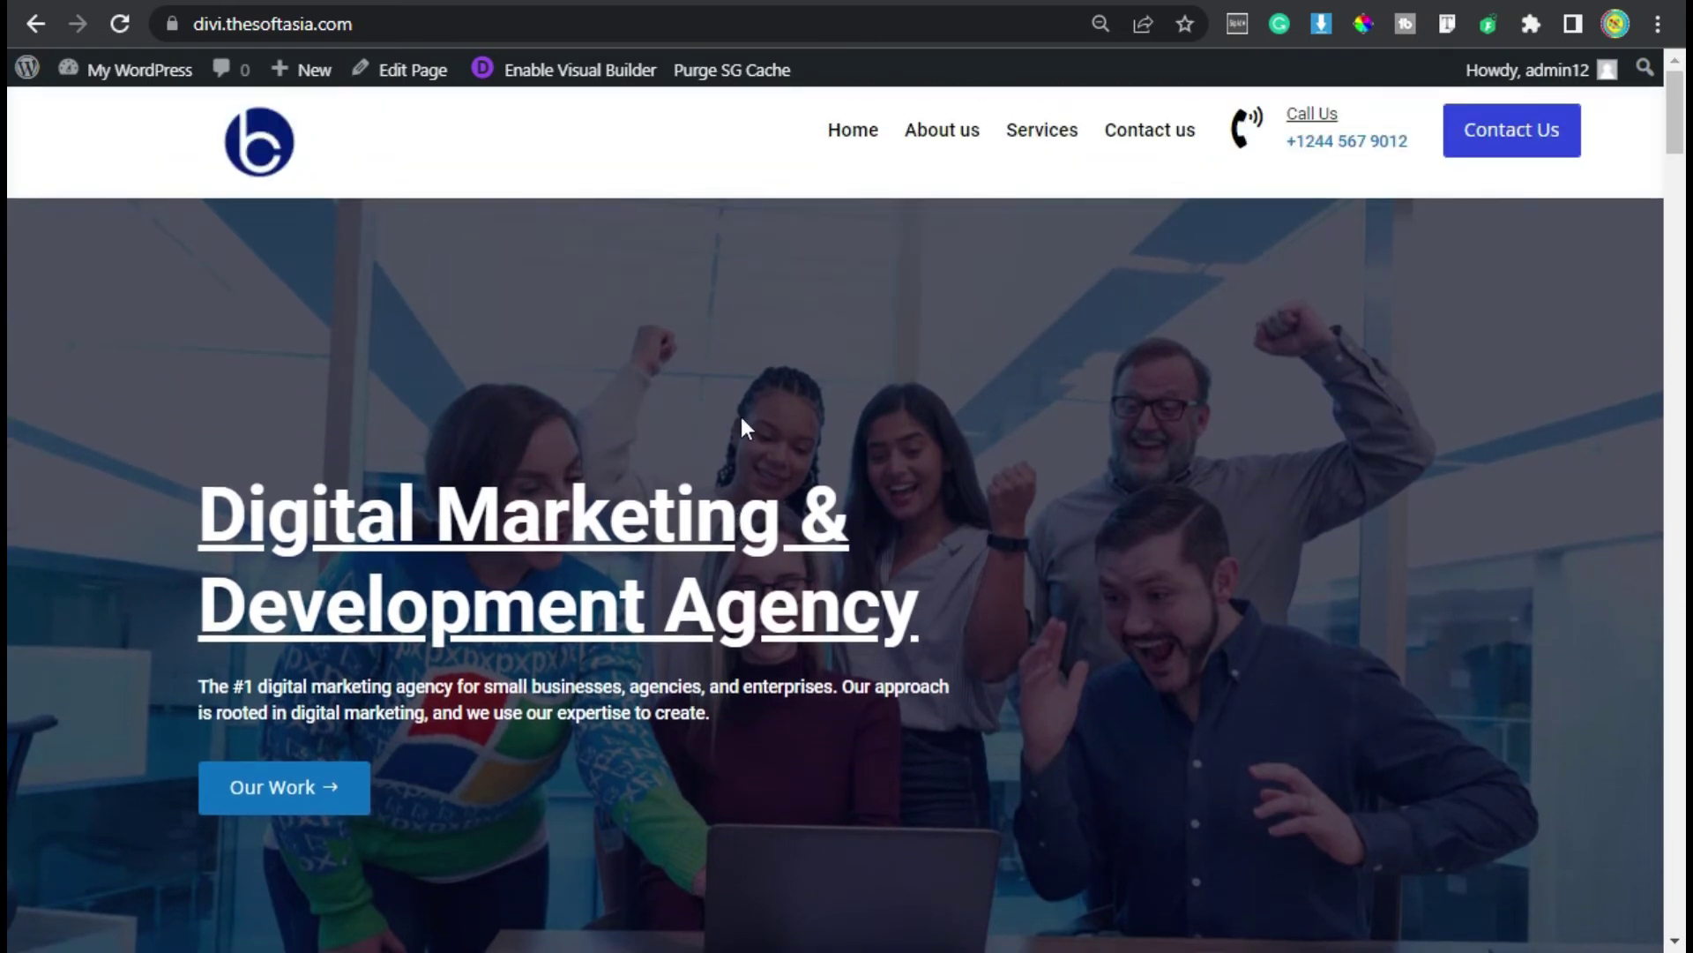
left_click(933, 137)
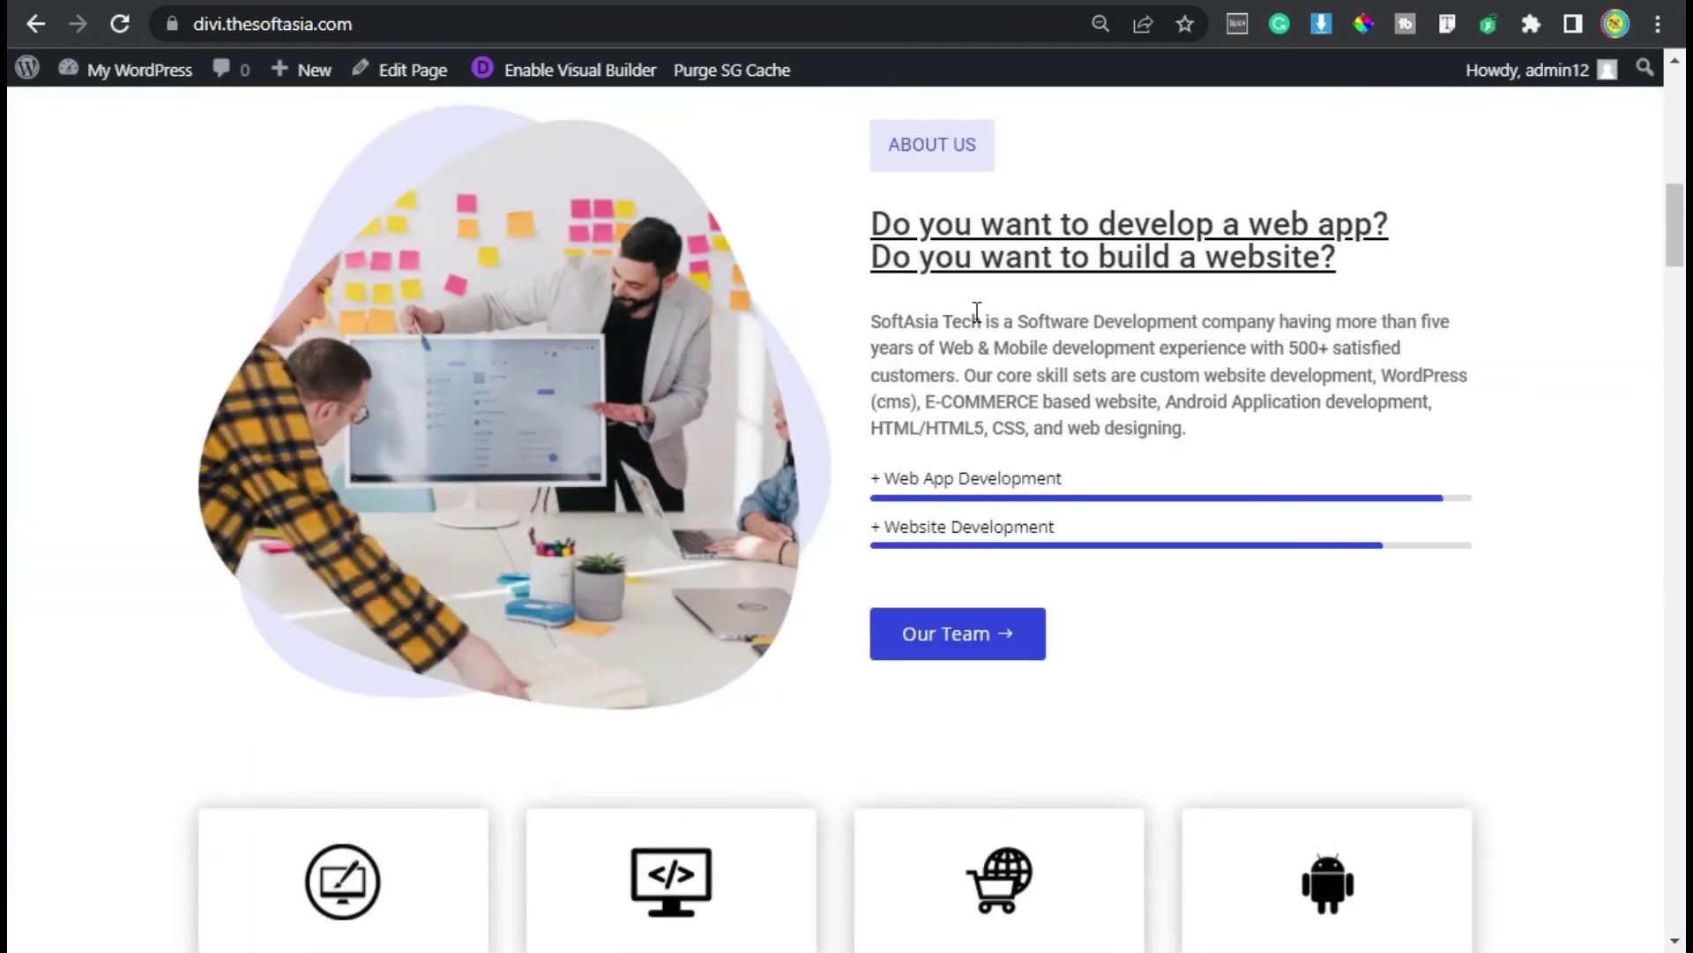
scroll(977, 311, "up", 10)
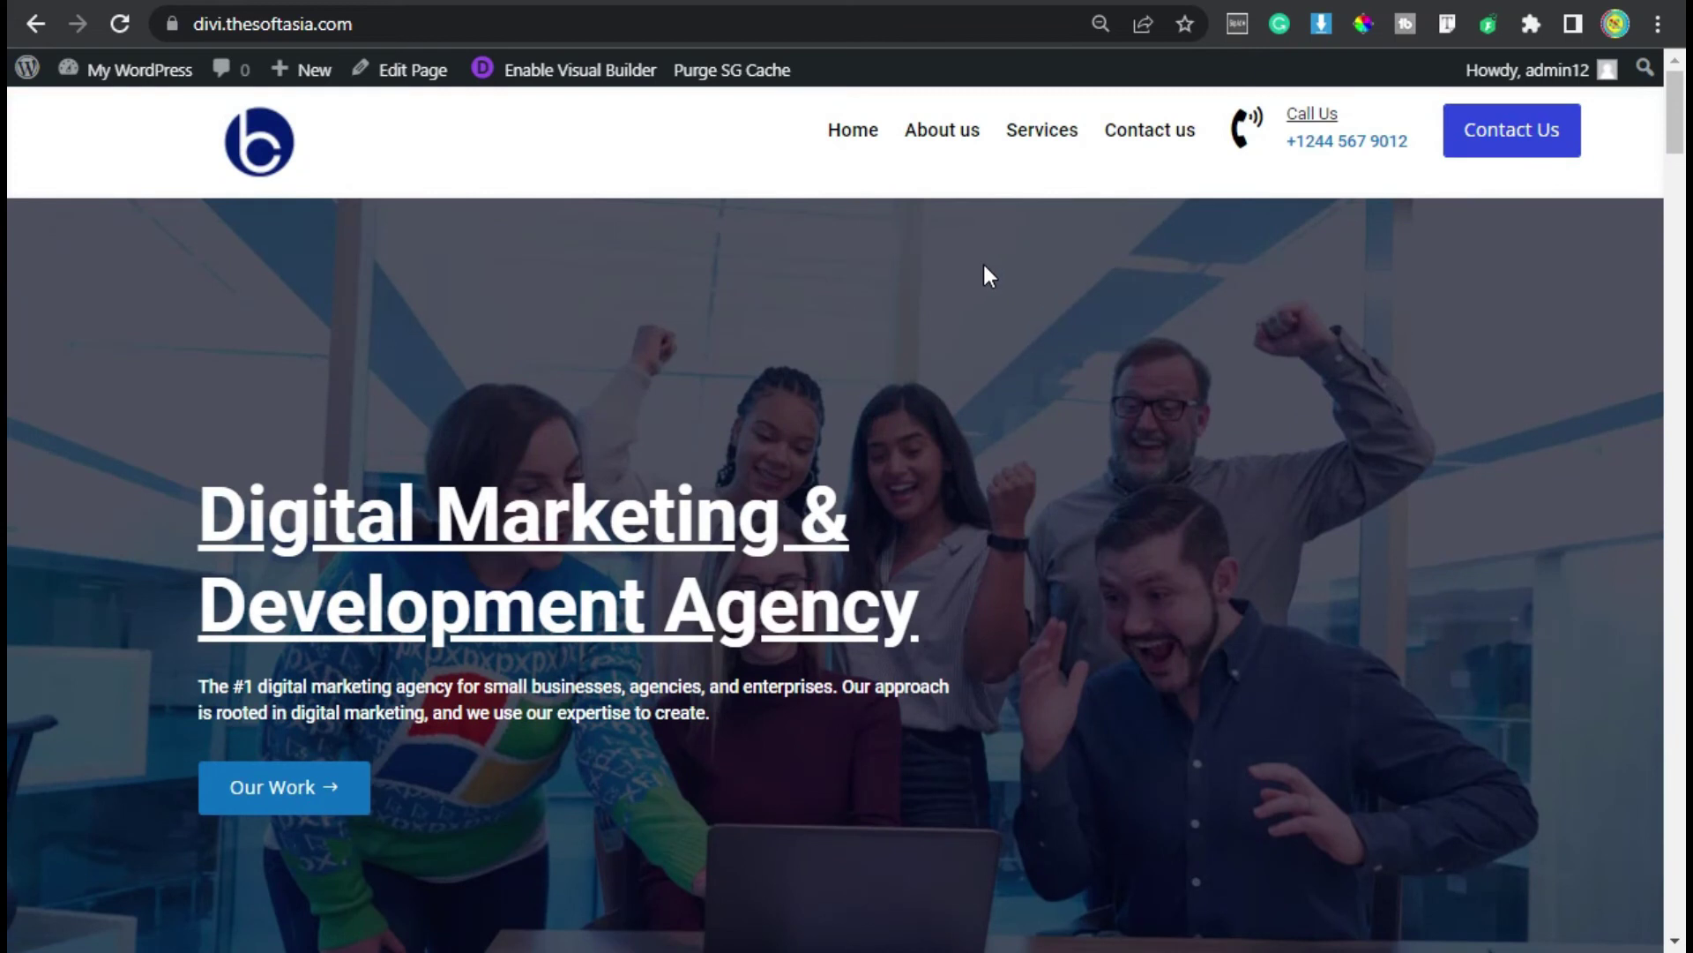
left_click(1040, 132)
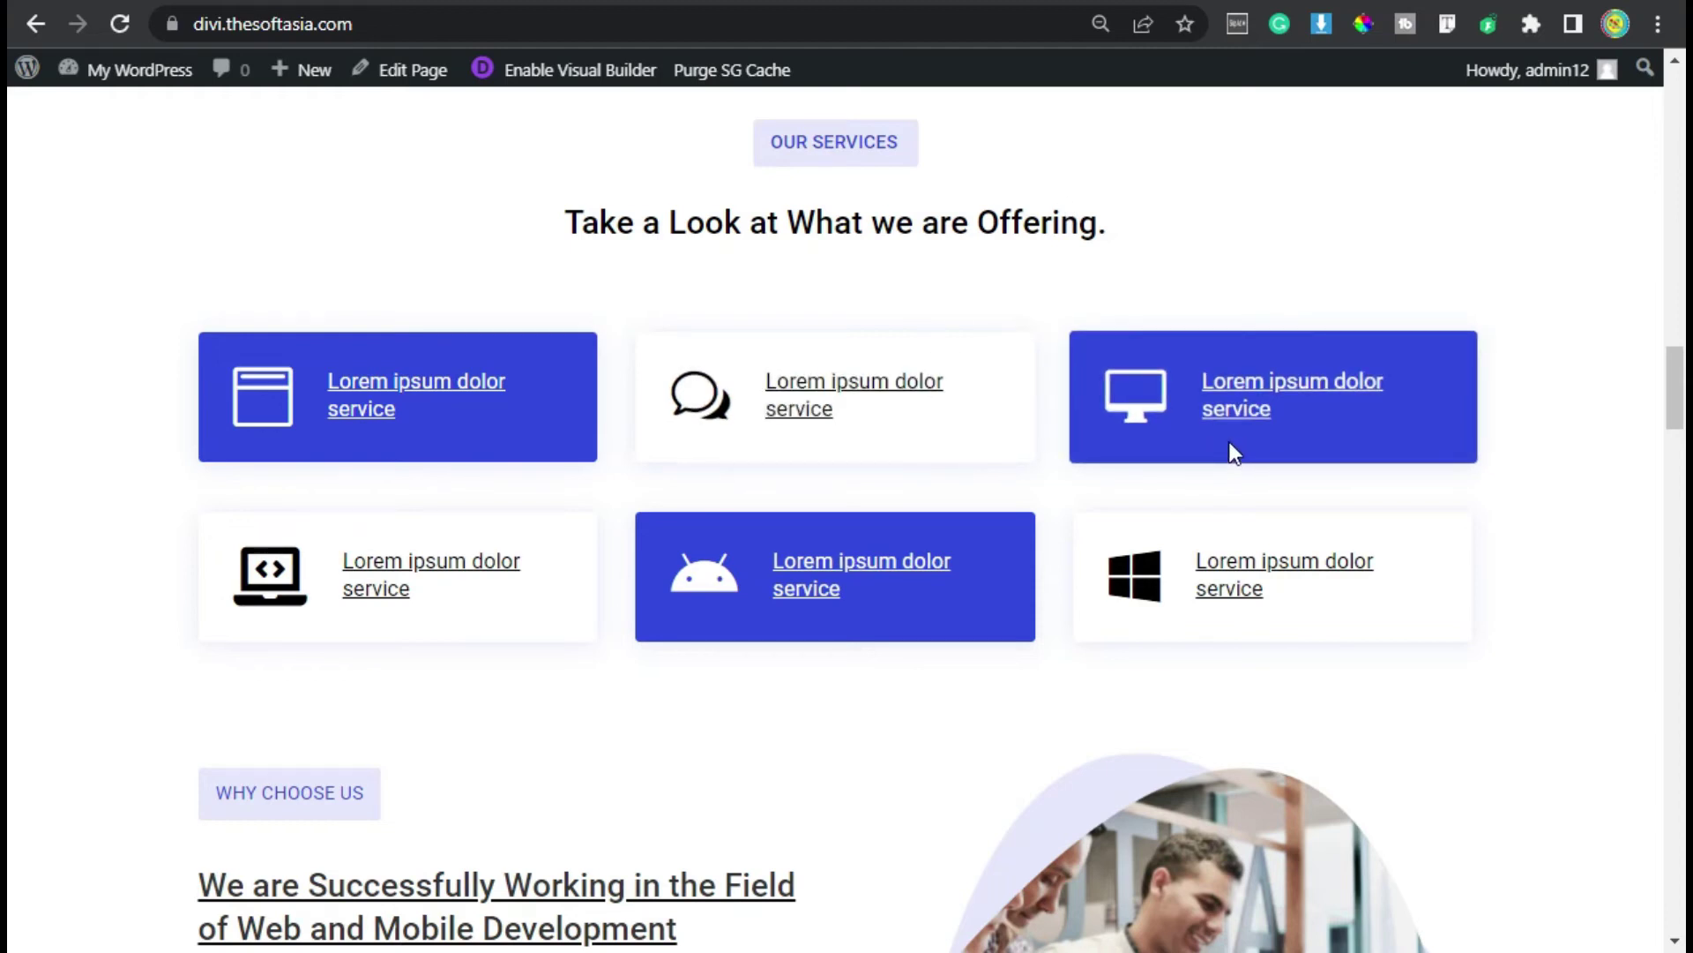
scroll(1229, 441, "up", 4)
scroll(11, 375, "up", 10)
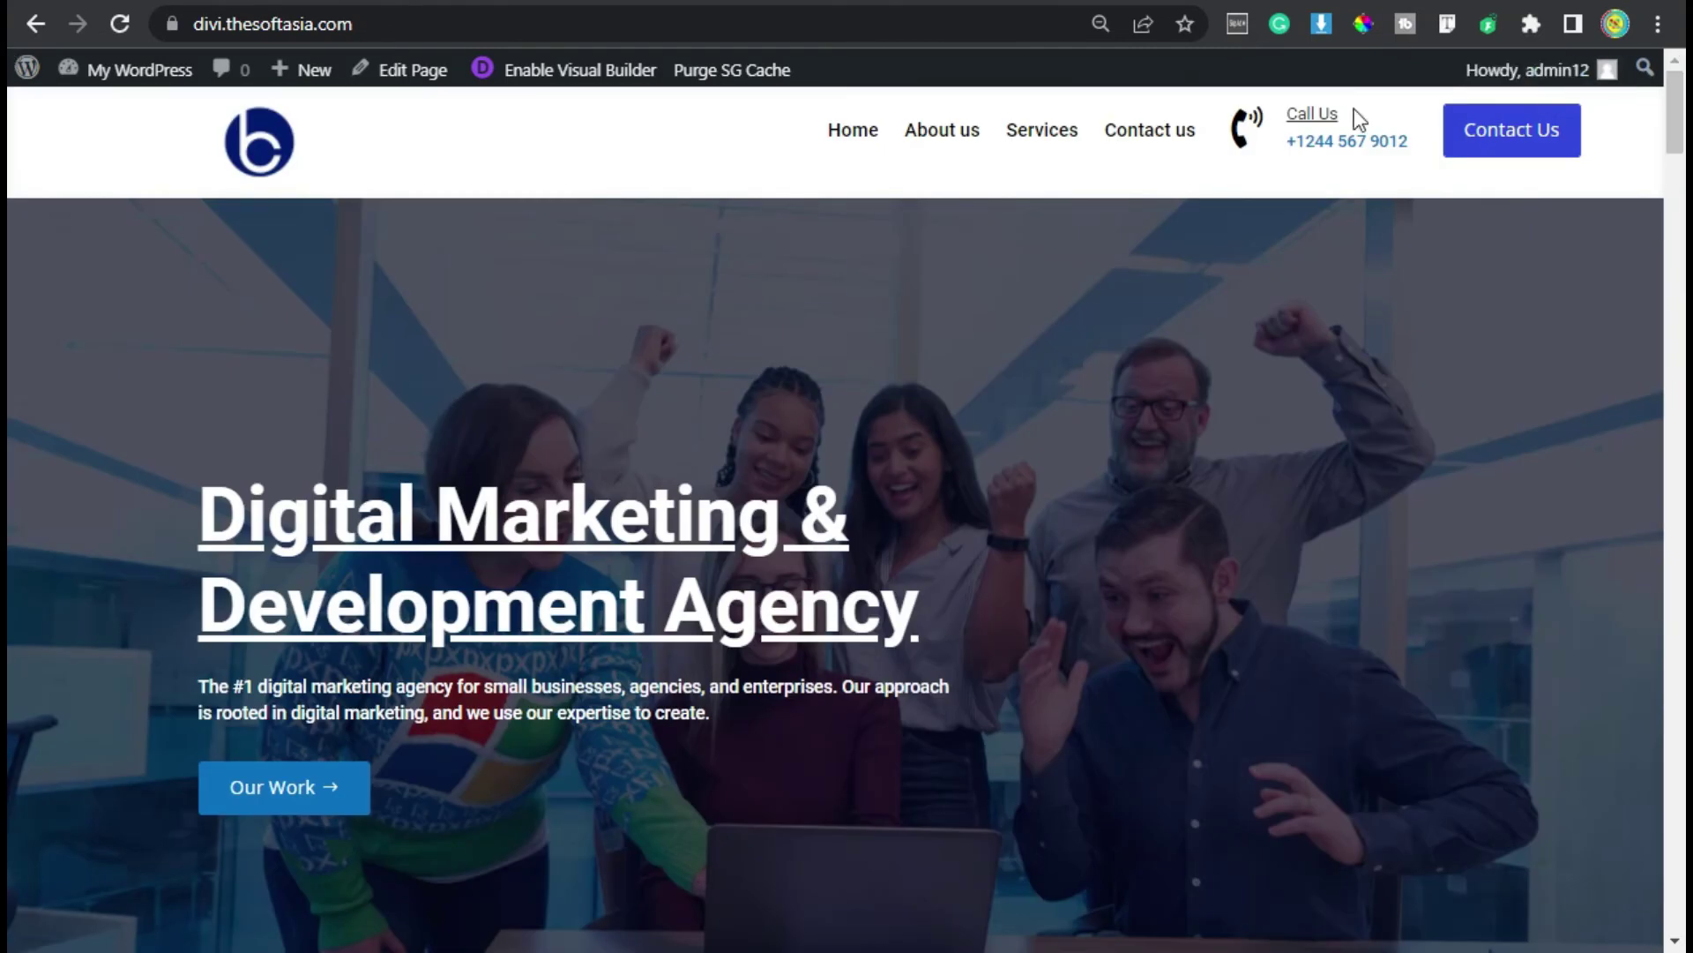
left_click(1162, 133)
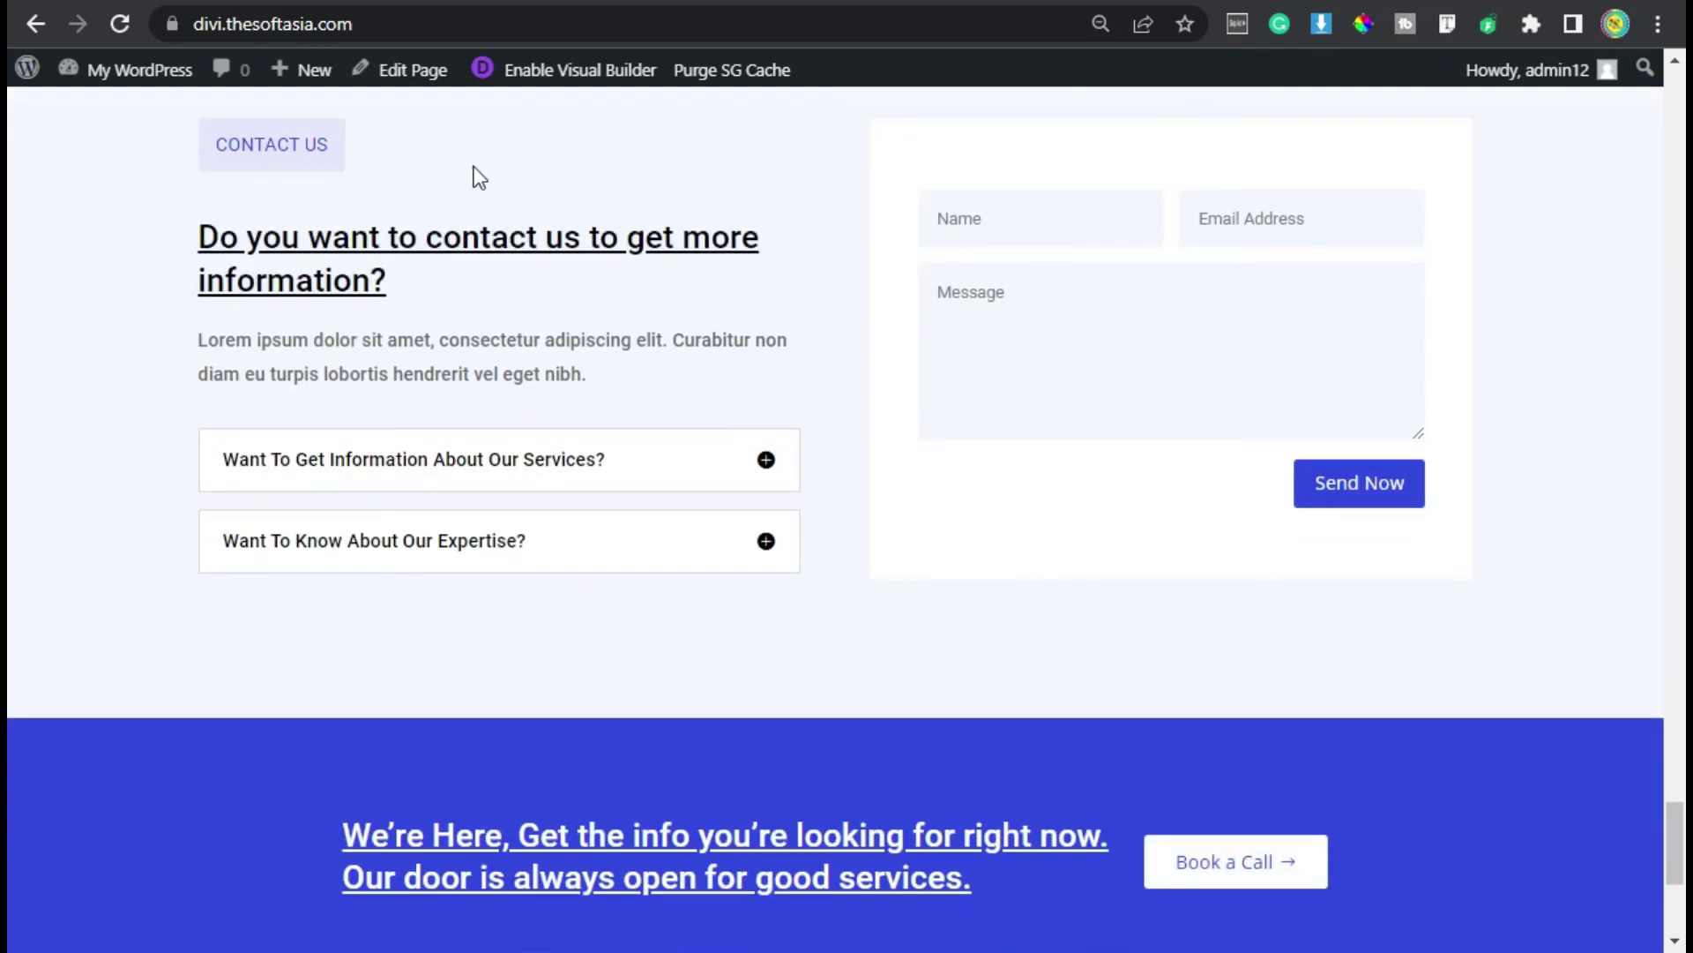
left_click_drag(1674, 838, 1630, 100)
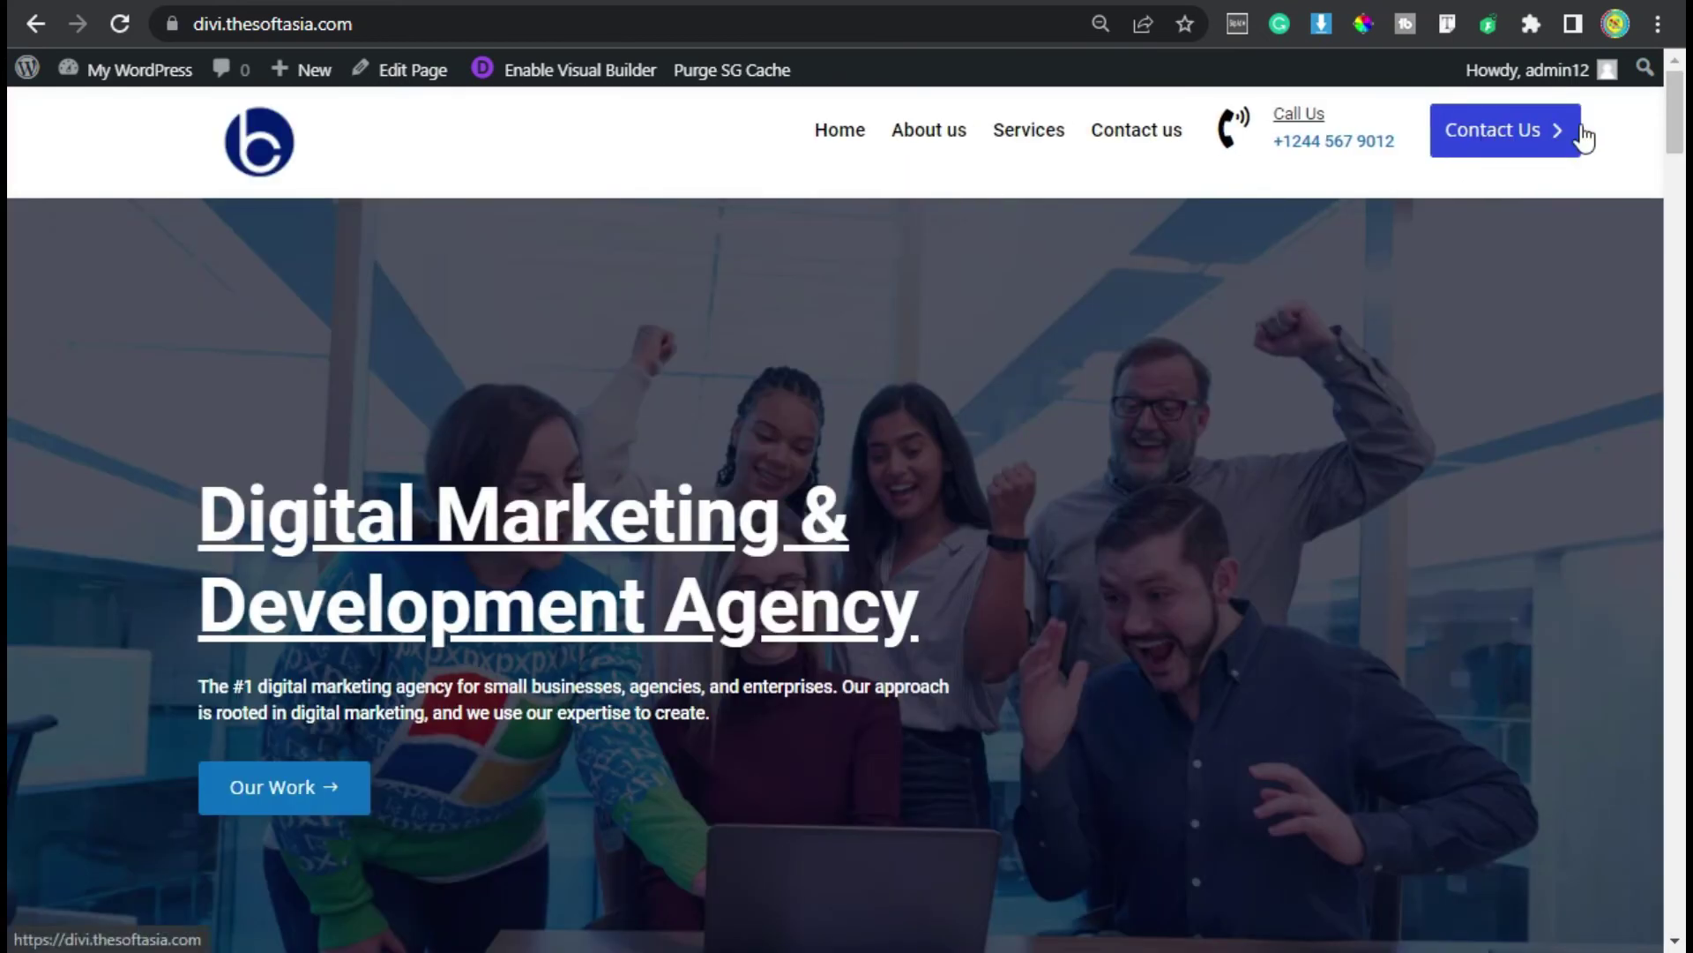
Step: Enable the Visual Builder and set the header Contact Us button's link URL to #contact
left_click(1480, 139)
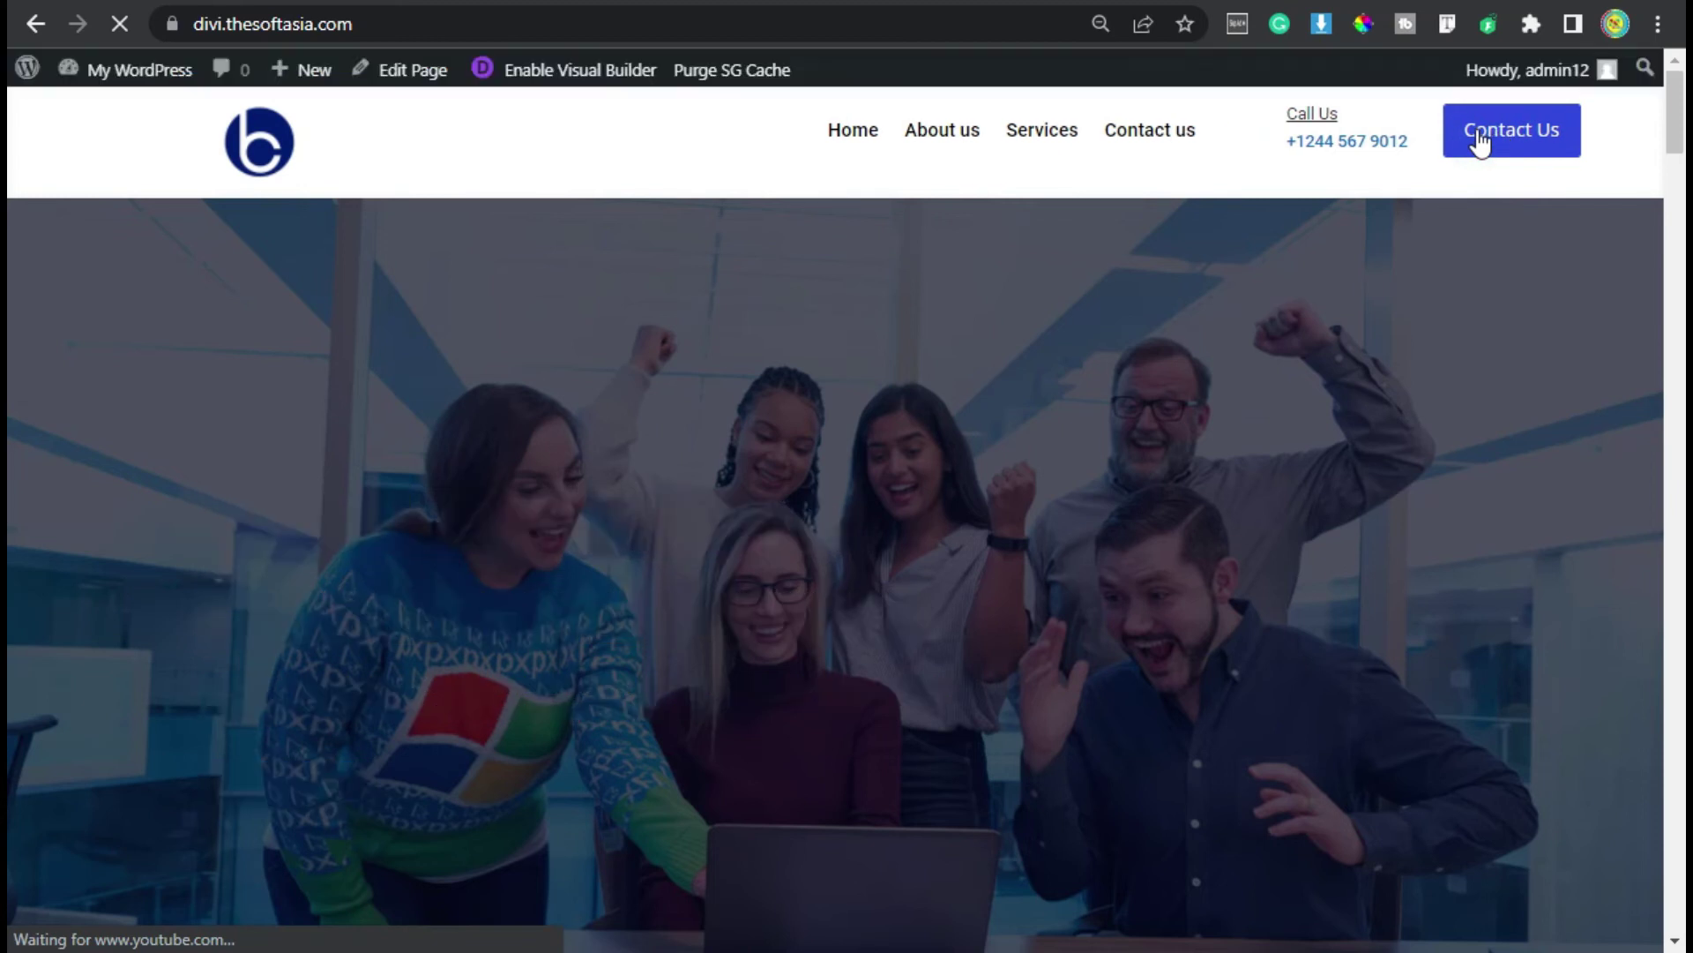
left_click(565, 70)
mouse_move(749, 177)
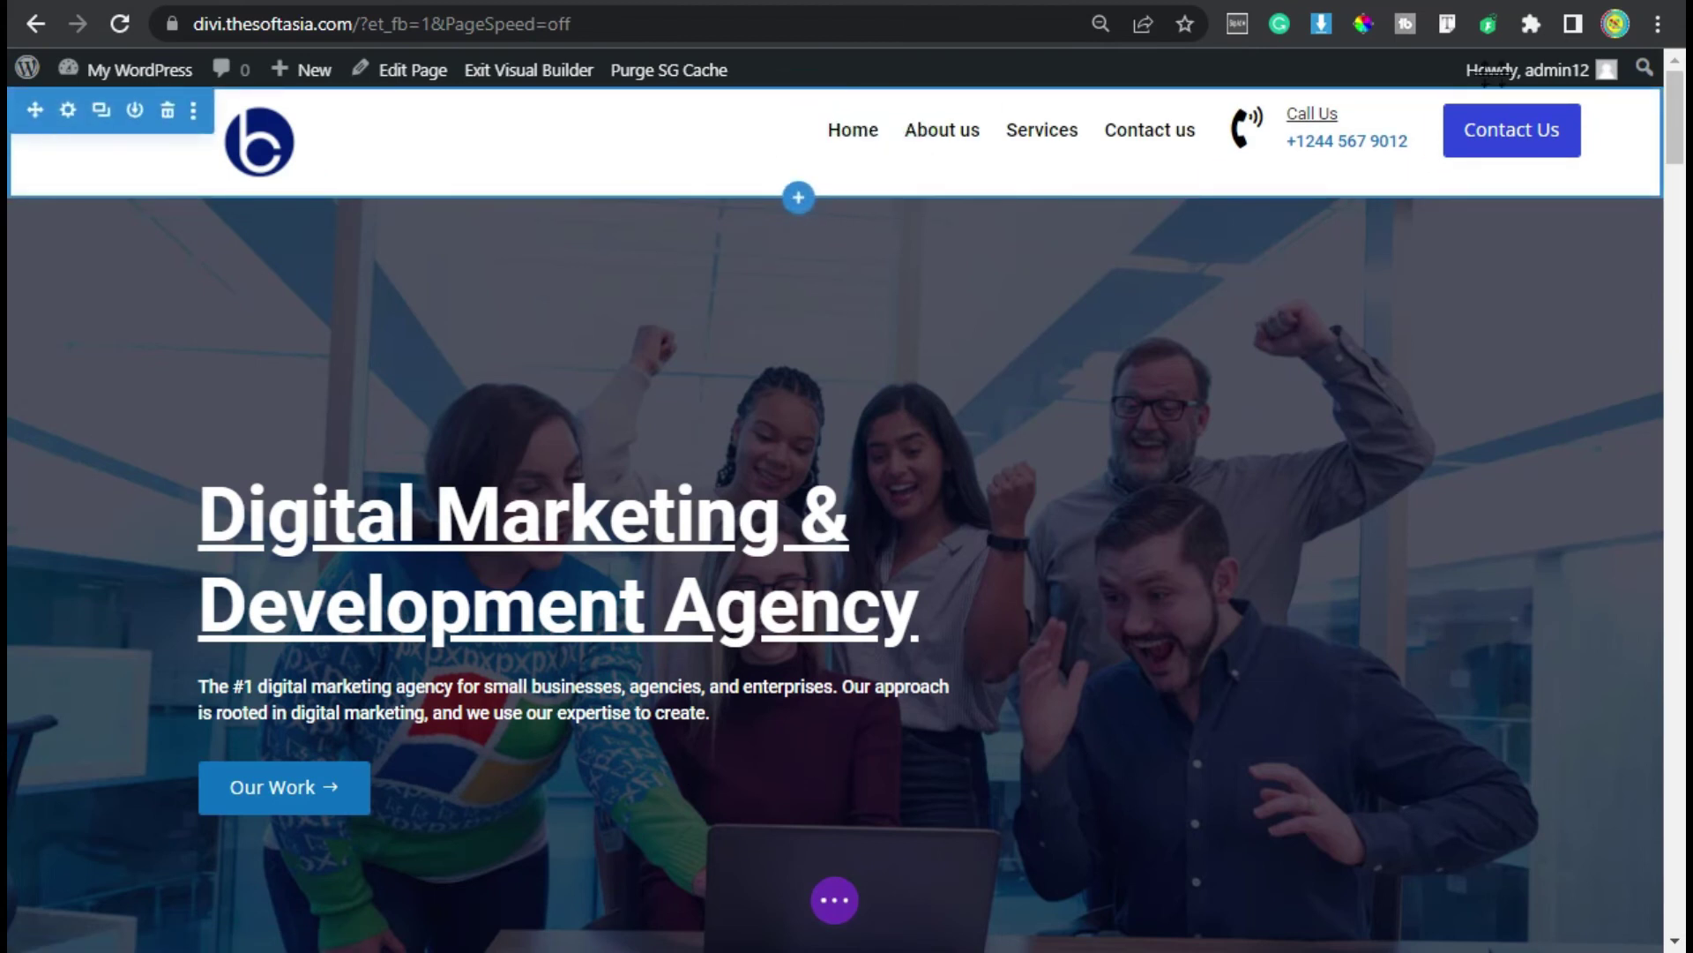
mouse_move(1573, 140)
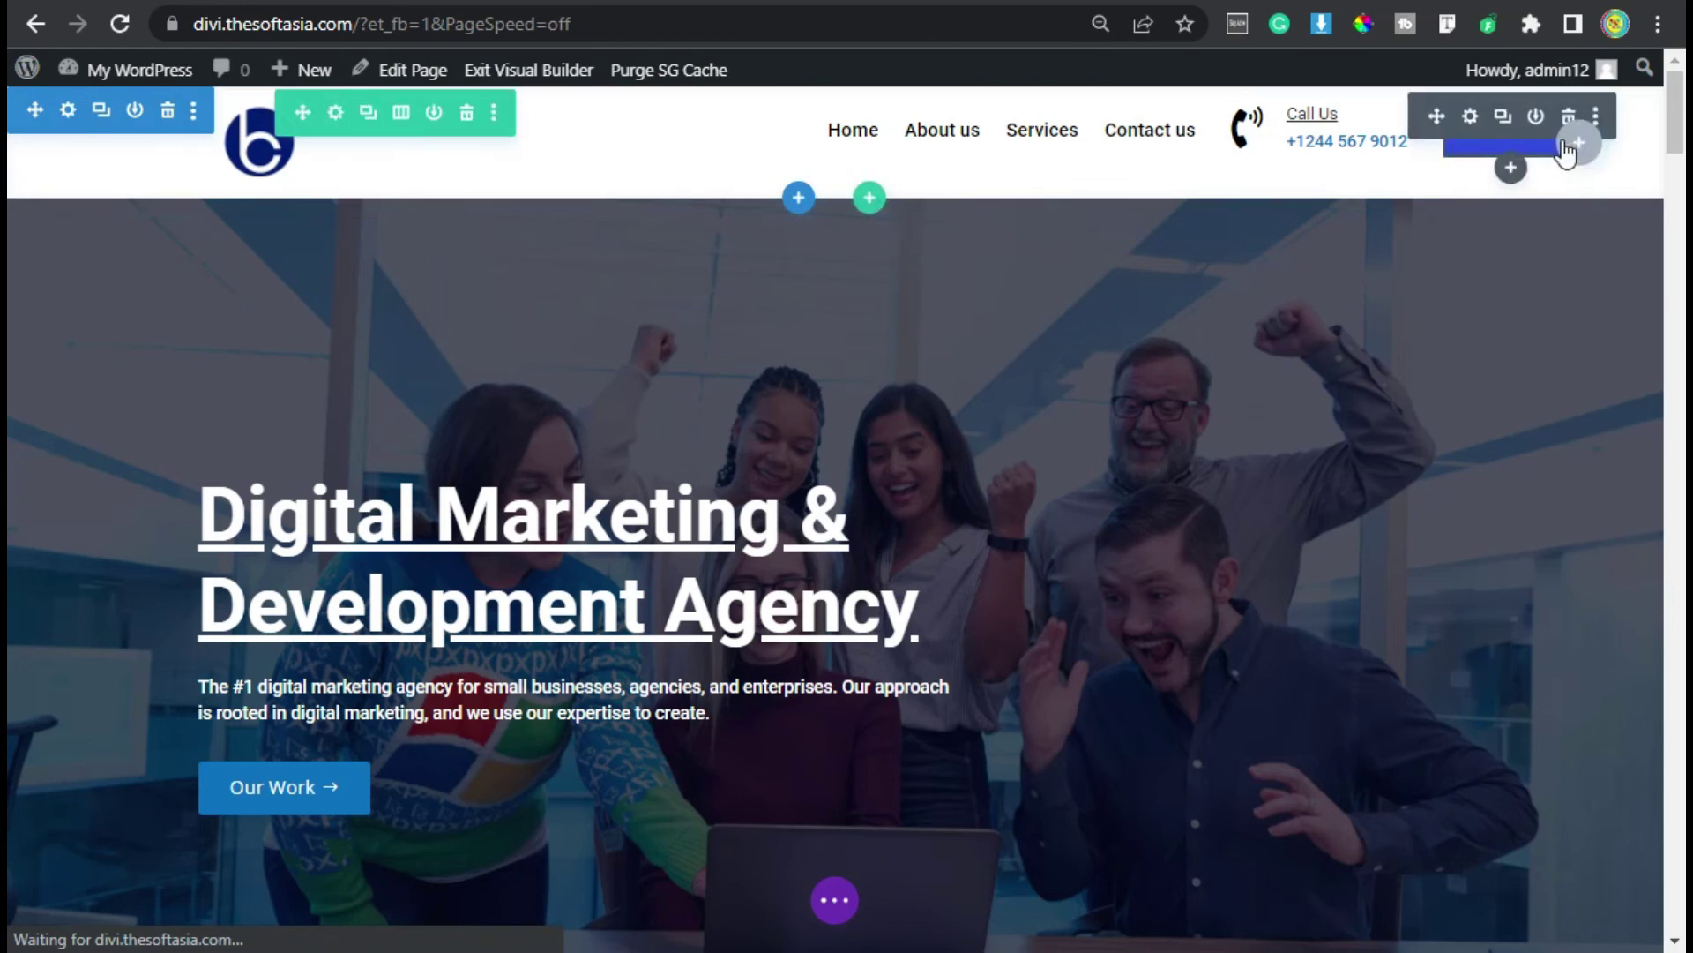
left_click(1472, 118)
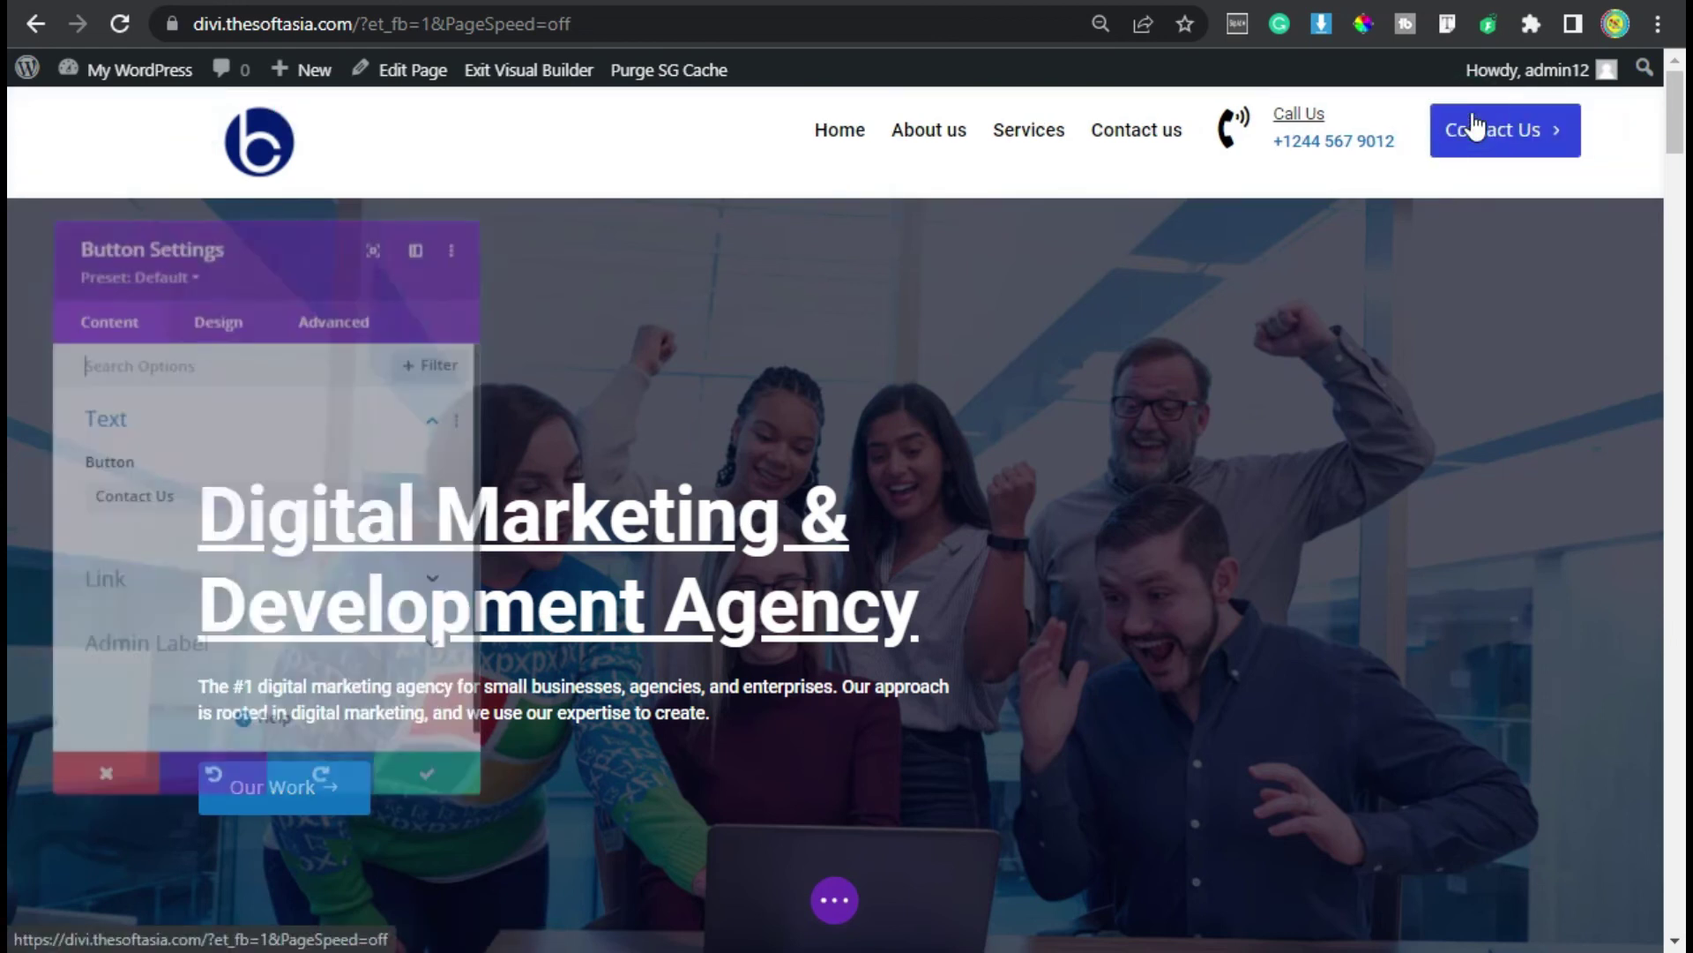
left_click(204, 582)
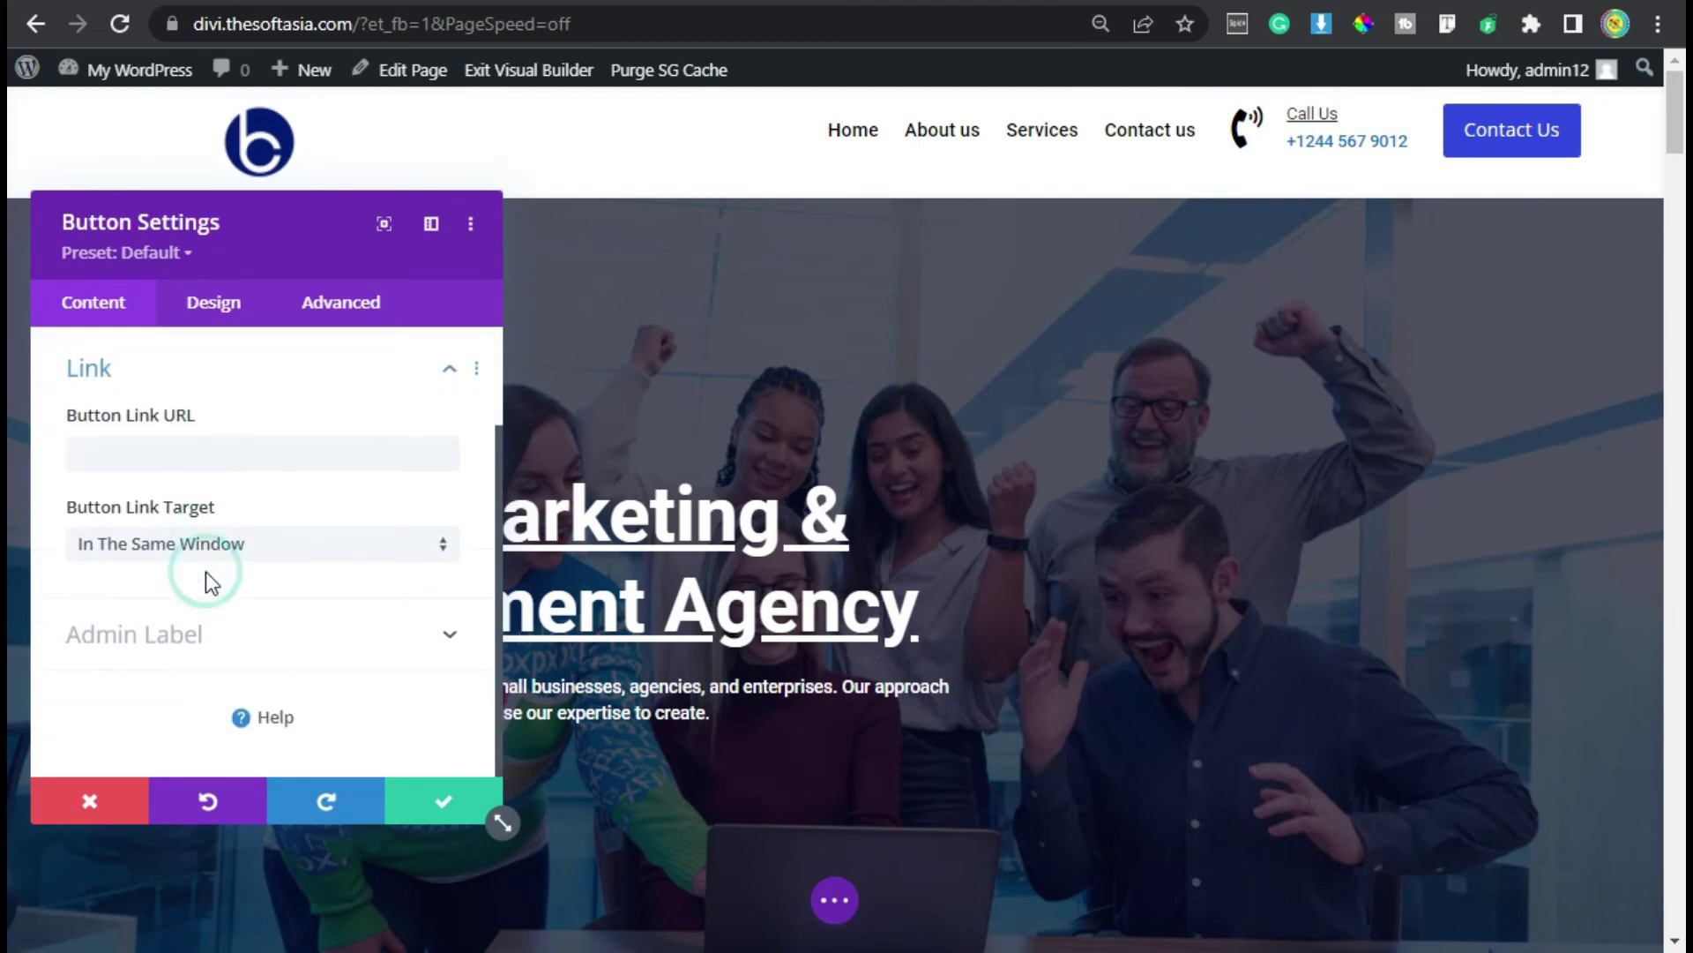
left_click(157, 460)
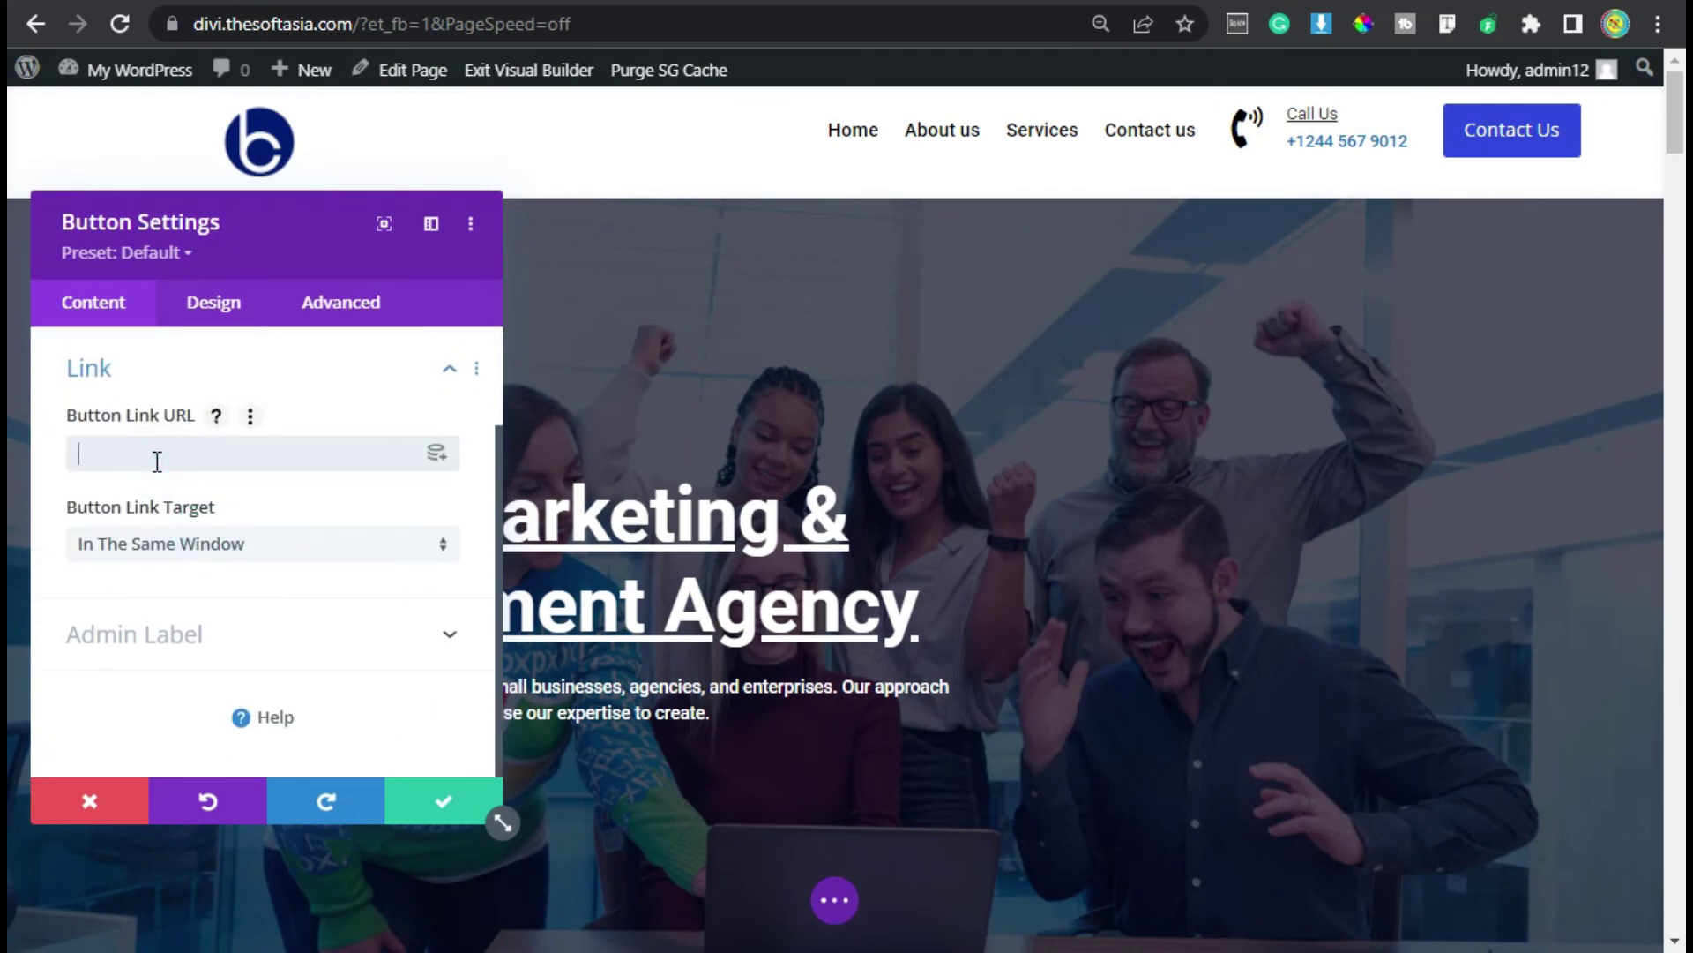
type("#con")
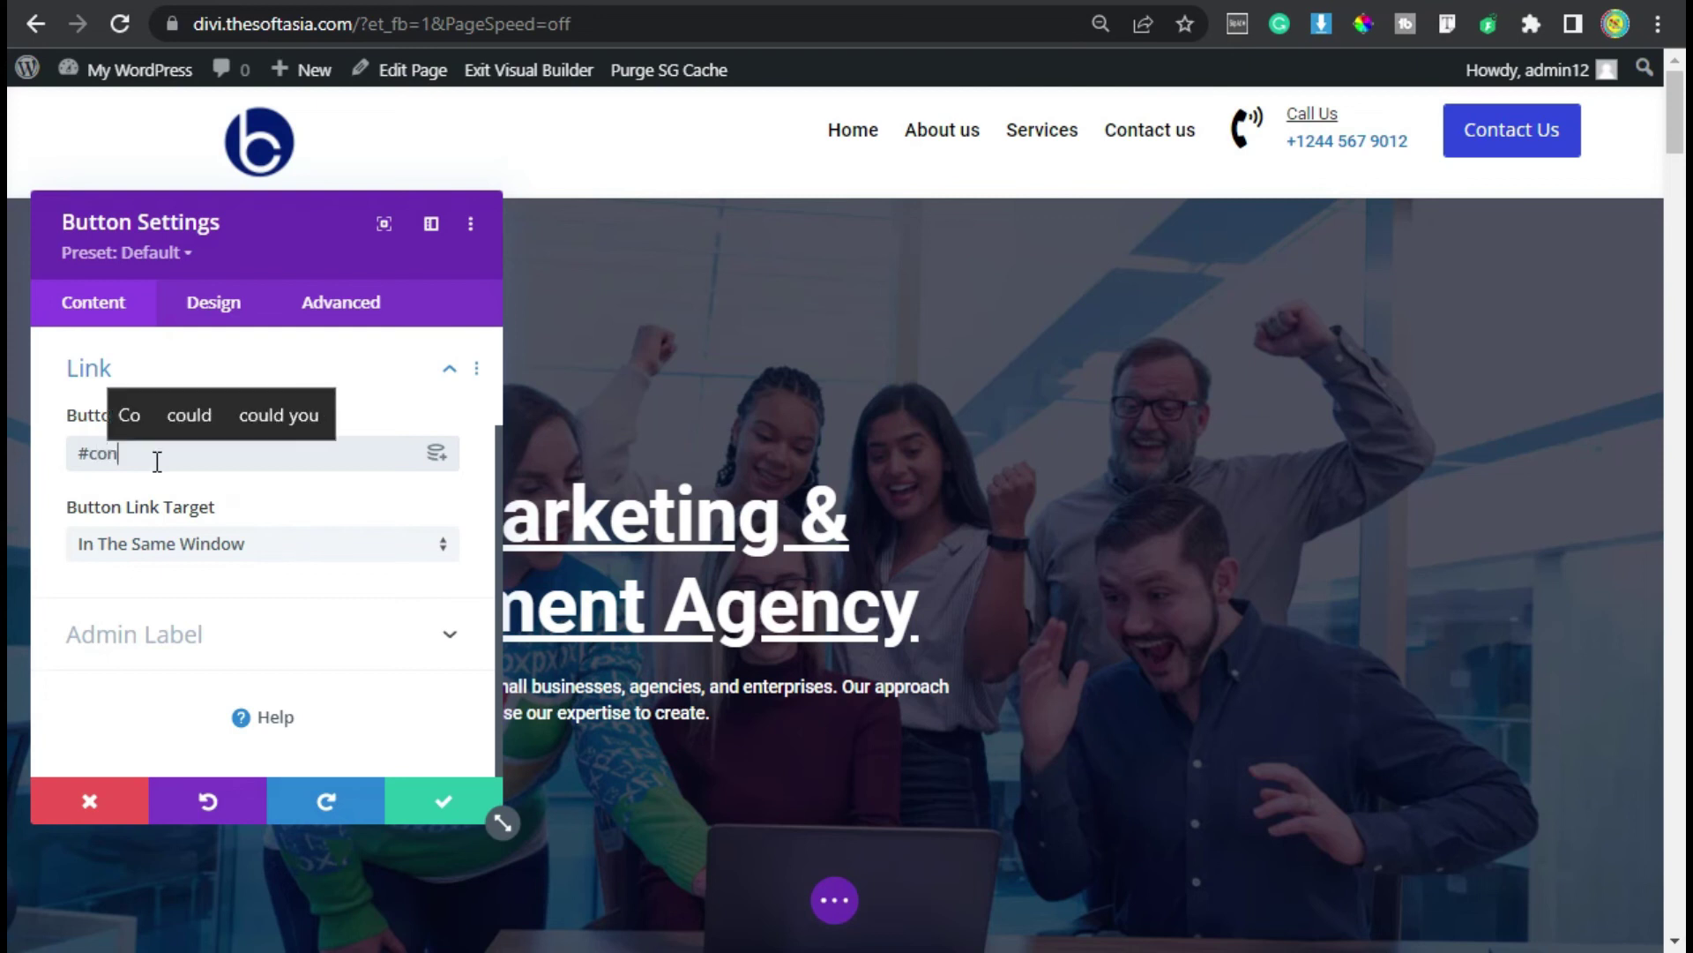
type("tact")
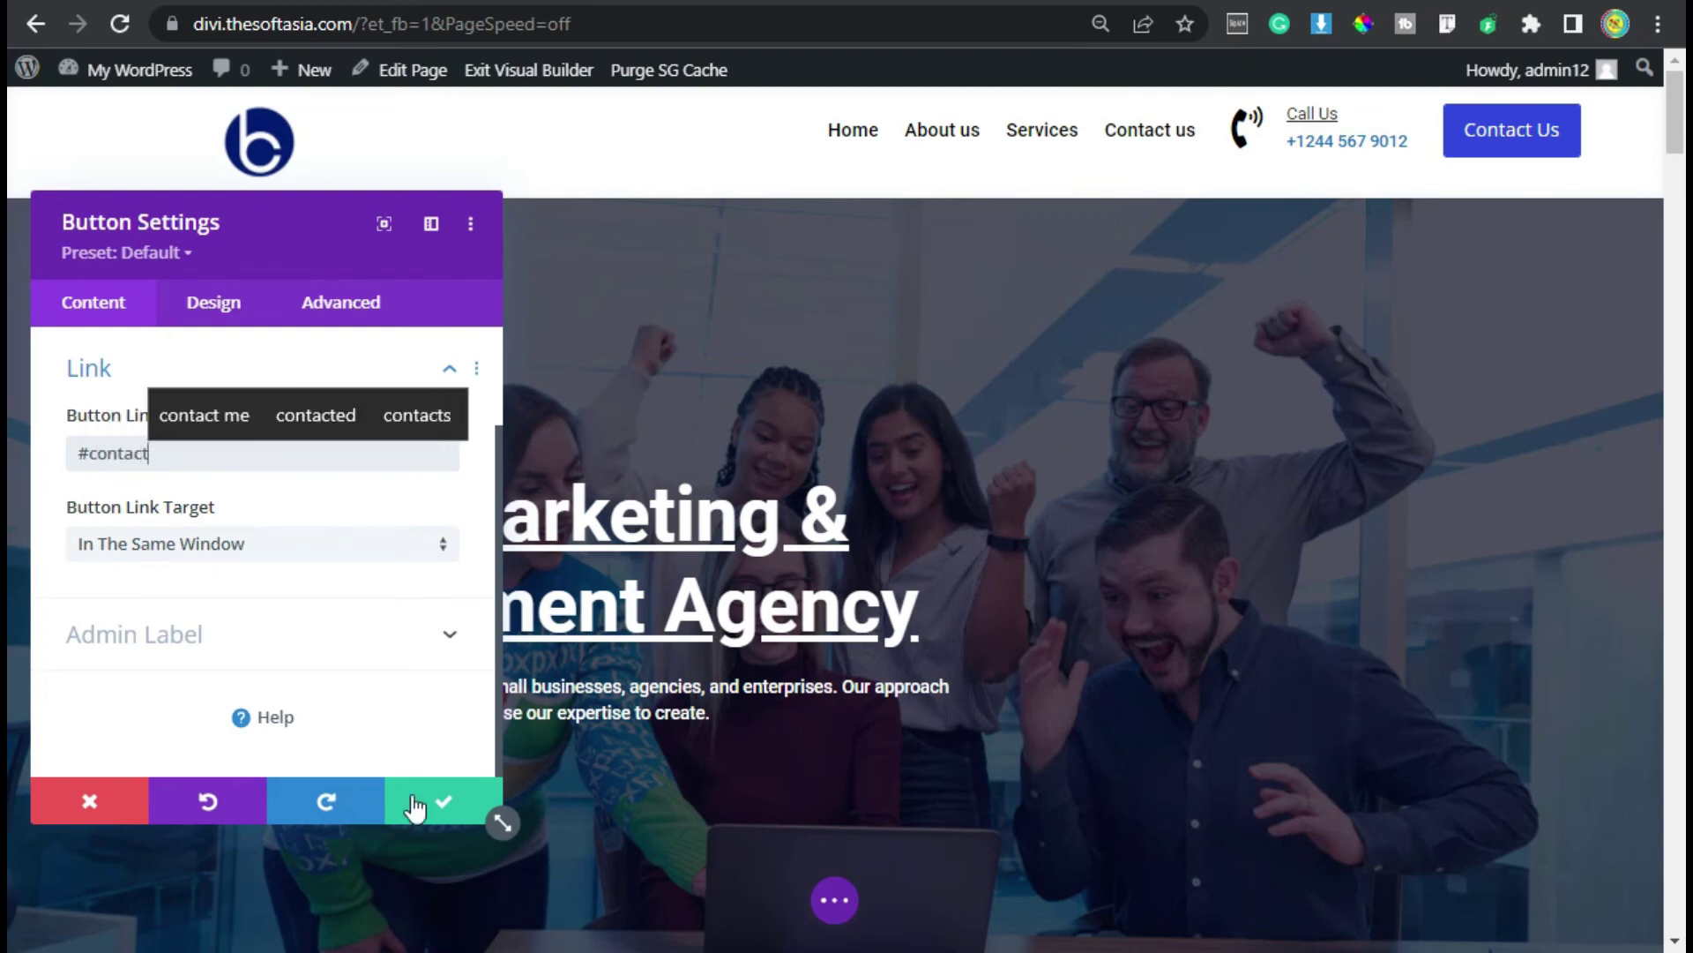
left_click(442, 803)
left_click(837, 902)
Step: Save the page, exit the Visual Builder, and confirm the Contact Us button jumps to the #contact form
left_click(1619, 923)
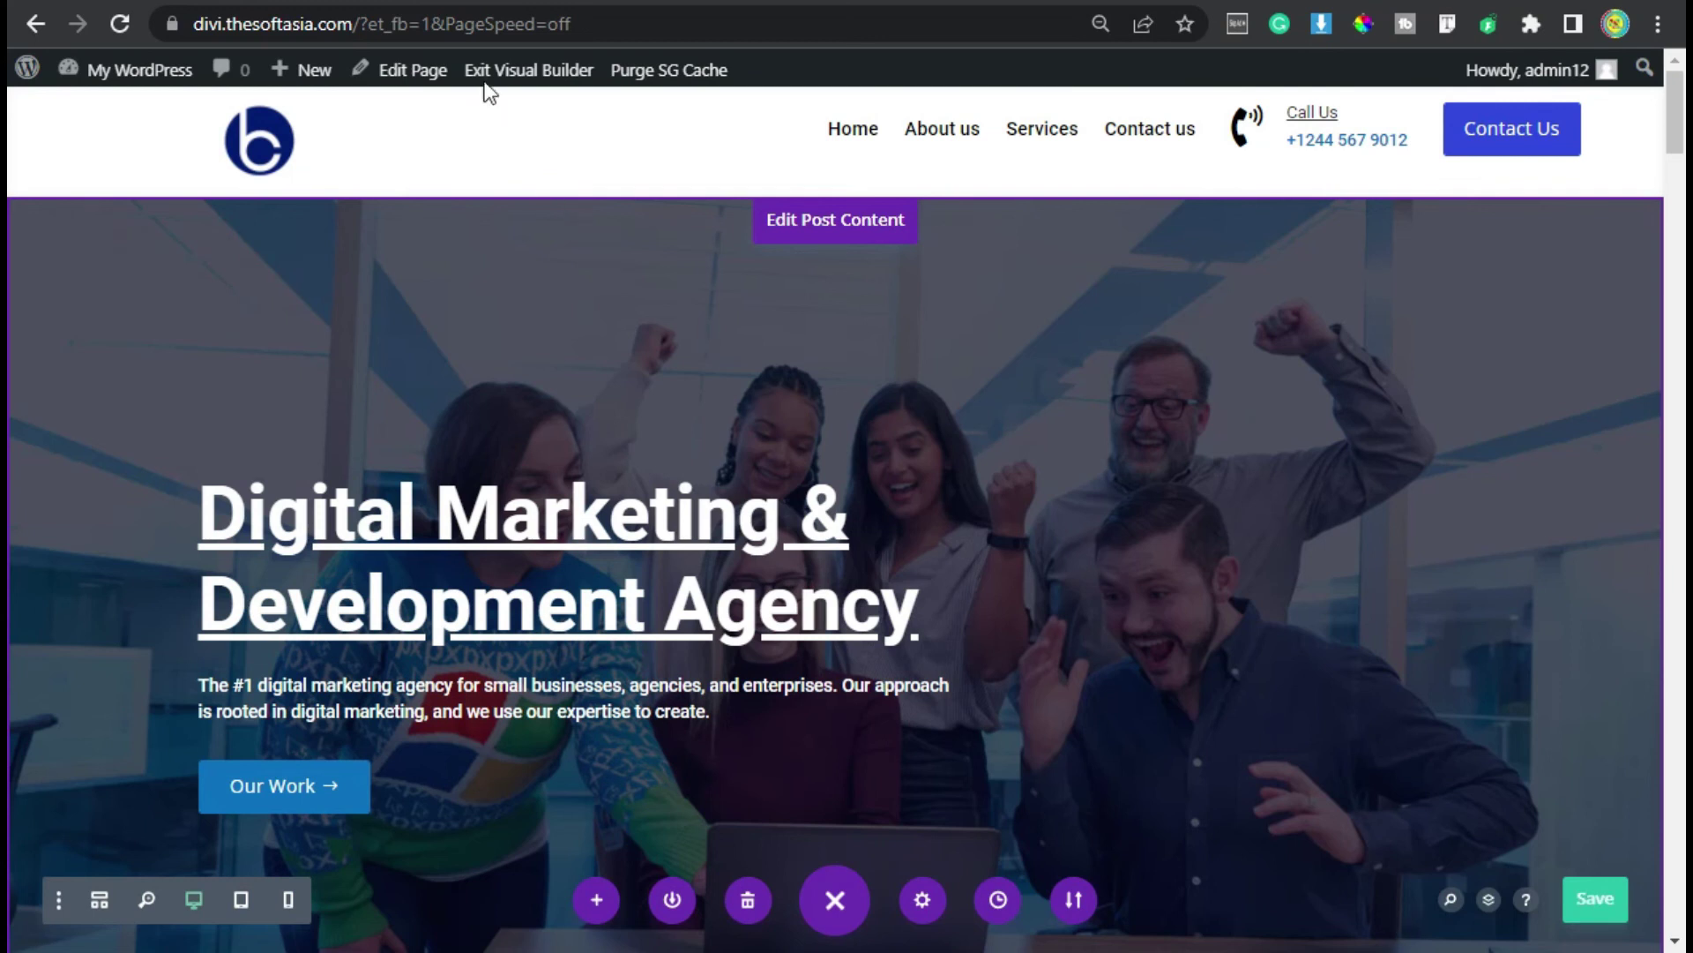
left_click(538, 74)
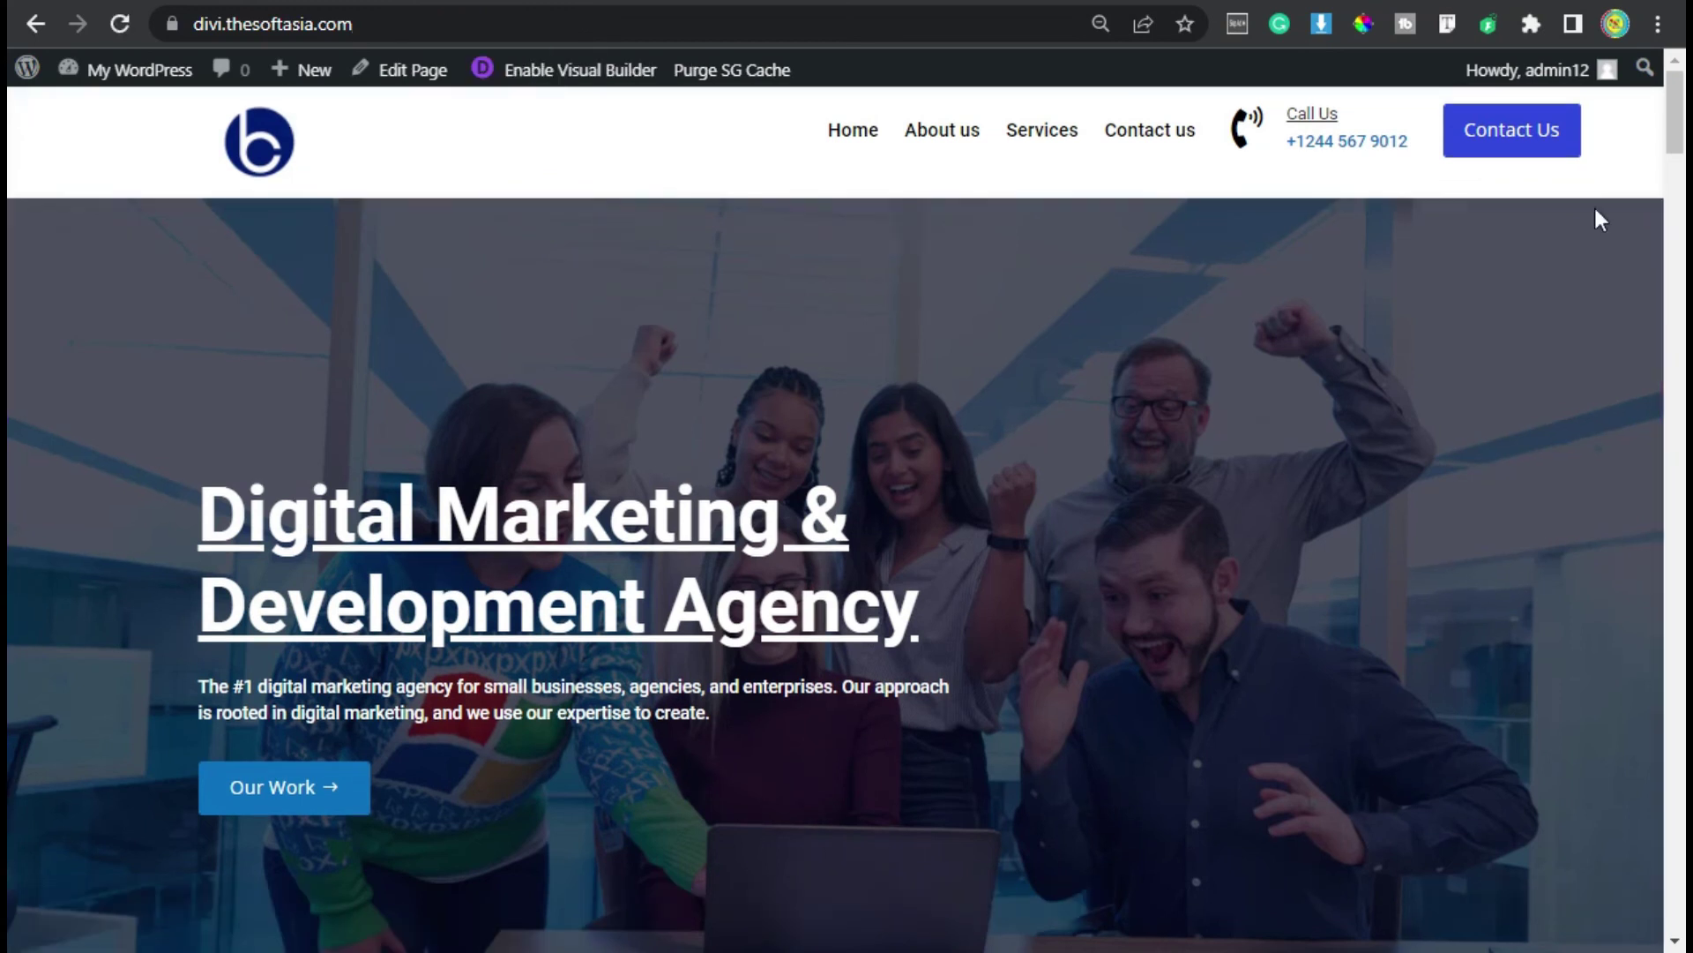
left_click(1502, 134)
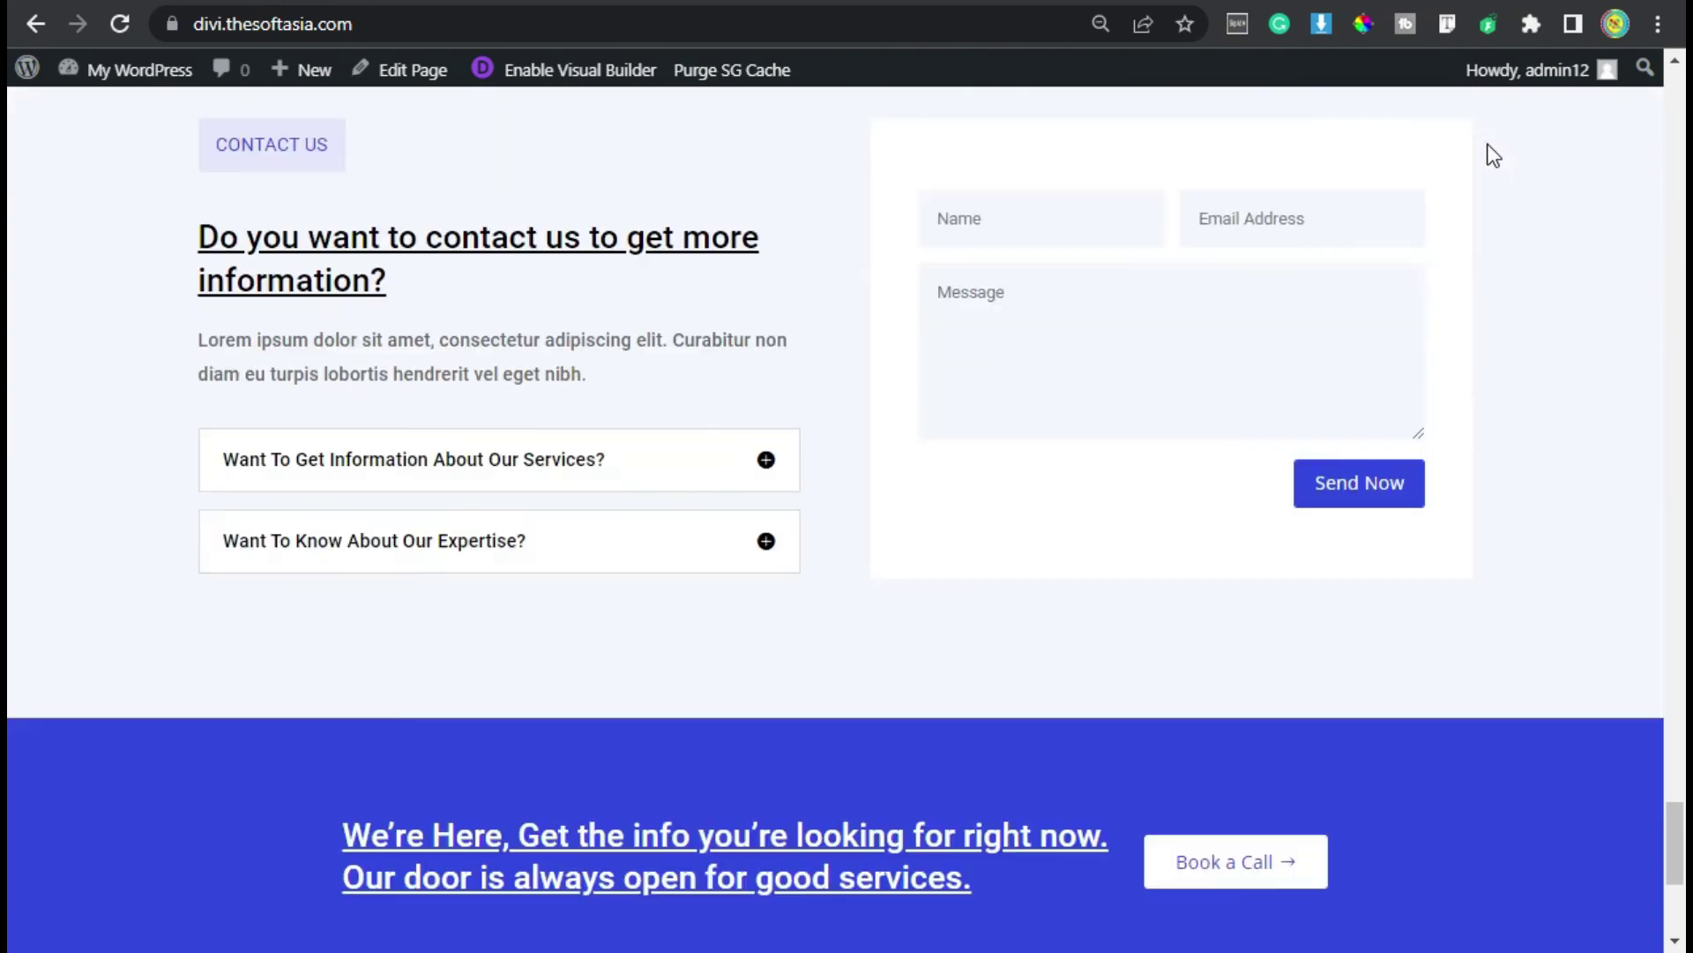